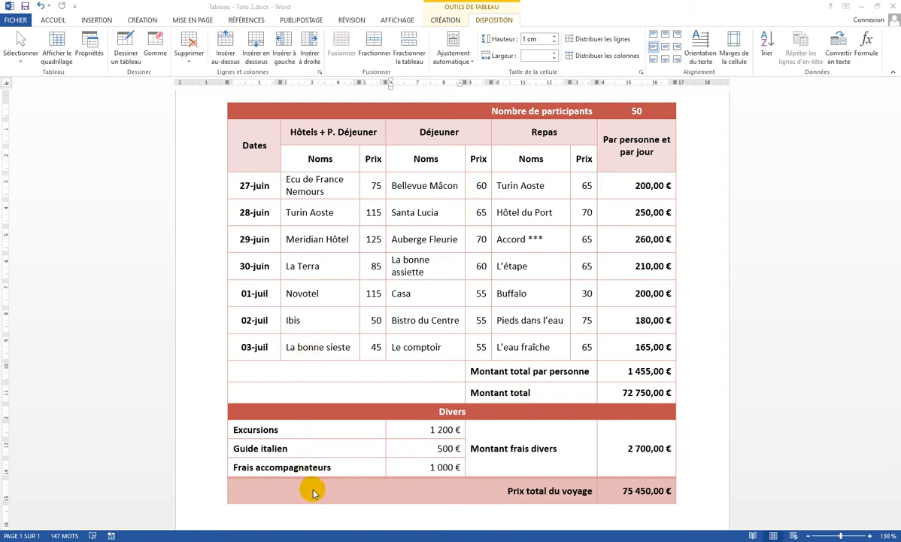
Step: Create a new blank document and insert a table with 8 columns and 17 rows
key("ctrl+n")
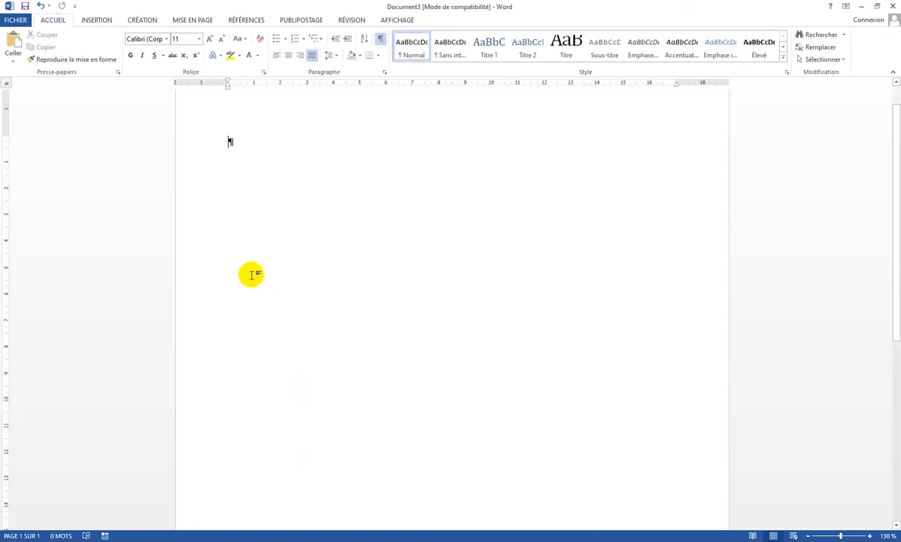
left_click(96, 20)
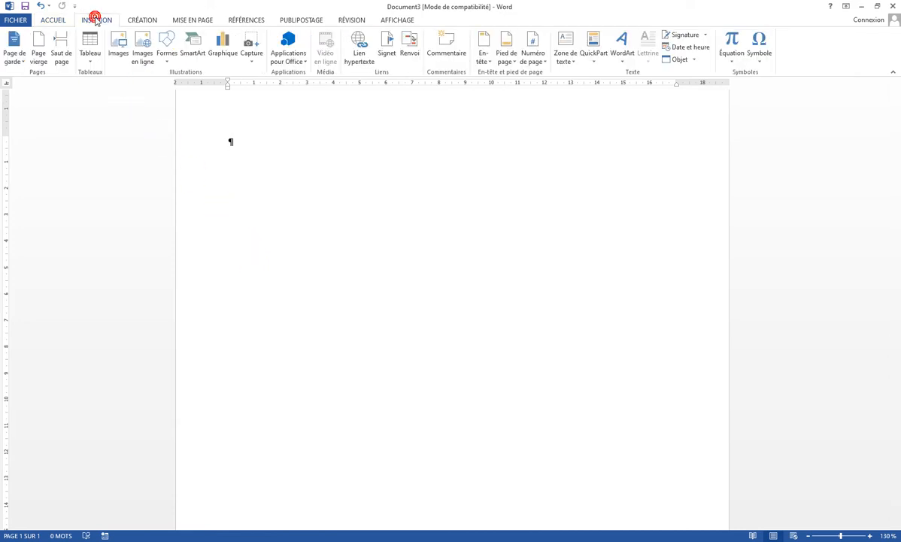
left_click(88, 57)
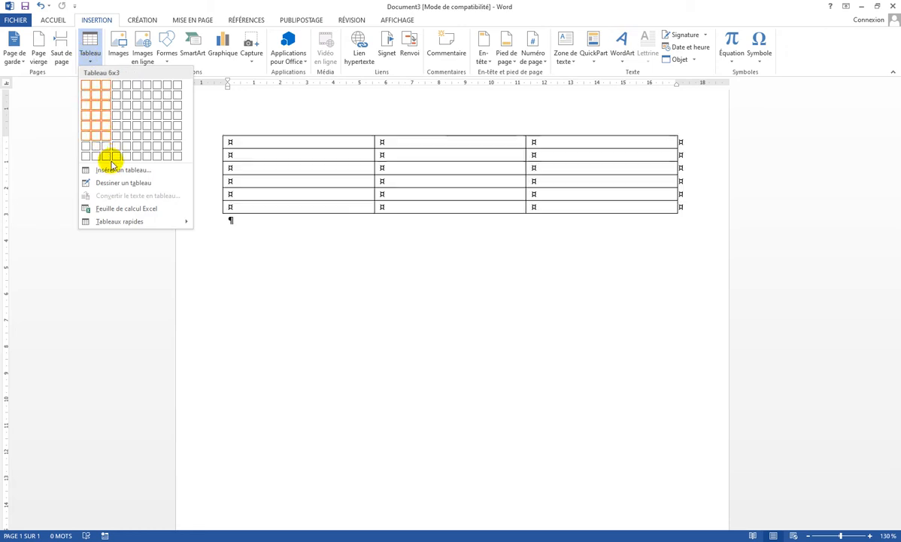
left_click(111, 170)
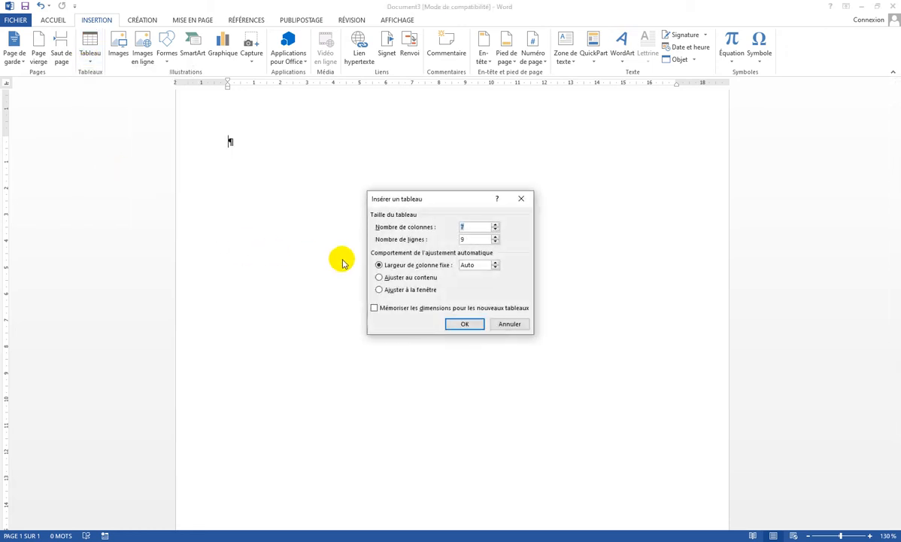
left_click(495, 225)
left_click(496, 237)
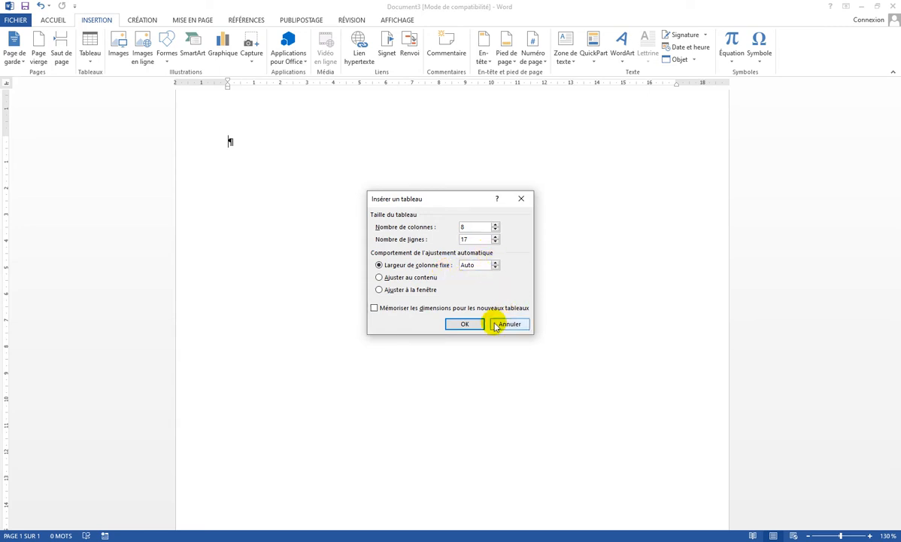
left_click(458, 325)
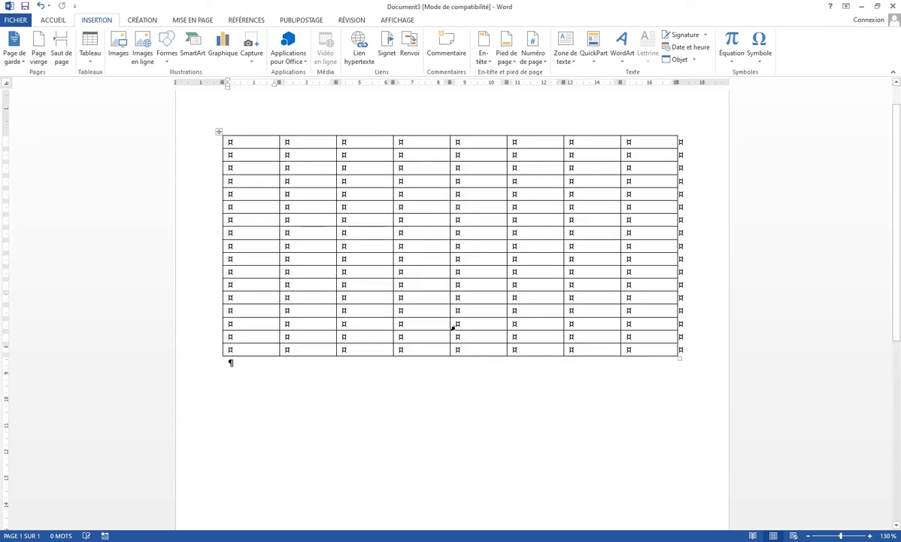
left_click(454, 325)
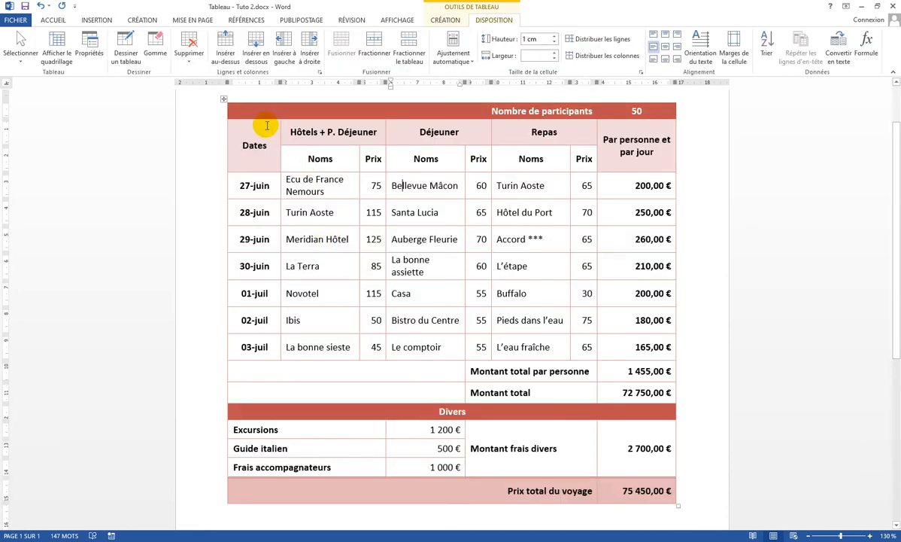
Step: Switch to Tableau - Tuto 2.docx and examine which cells are merged in the model table's three header rows
left_click(229, 113)
left_click(230, 114)
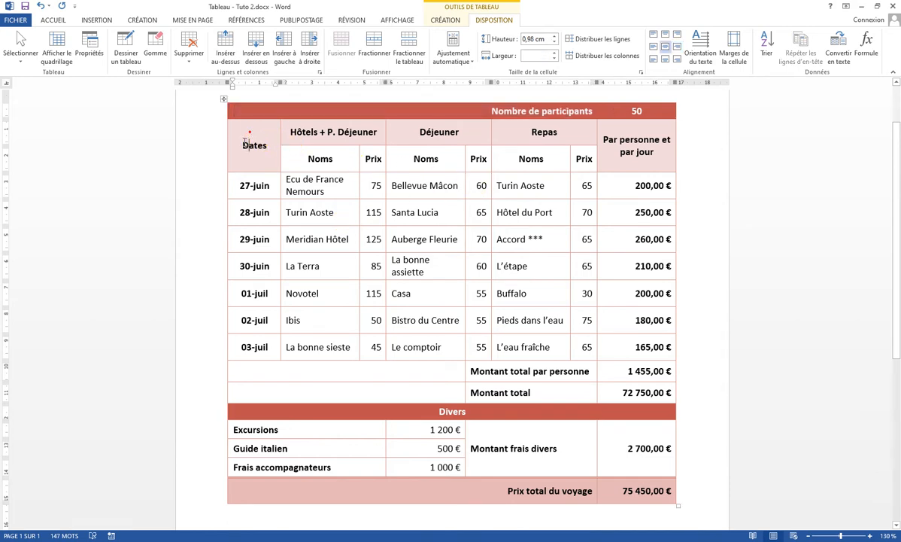
left_click(206, 142)
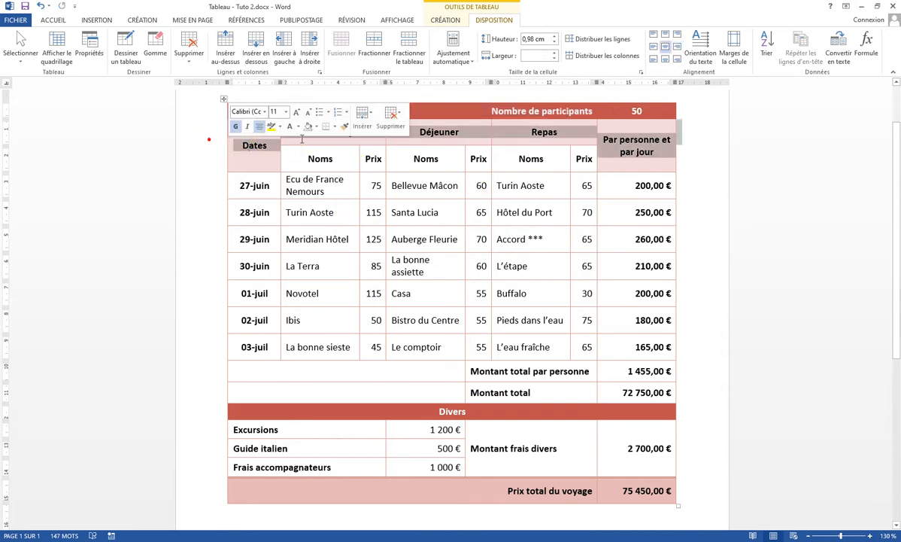
left_click(331, 154)
left_click_drag(286, 135, 370, 132)
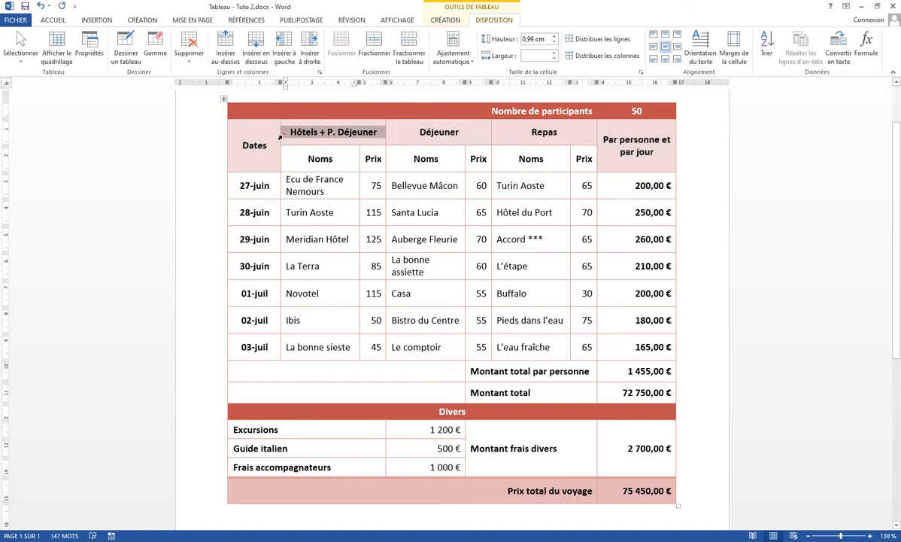
left_click(406, 133)
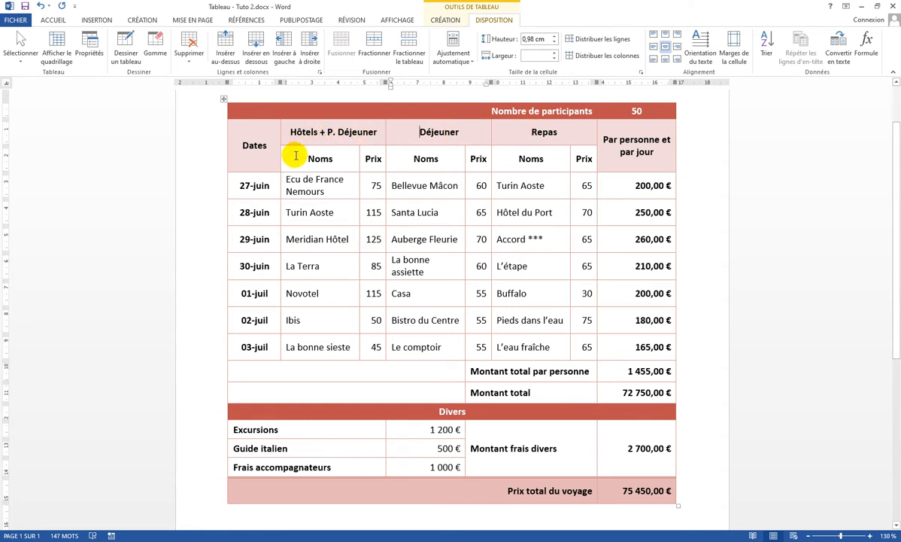
left_click_drag(295, 156, 475, 159)
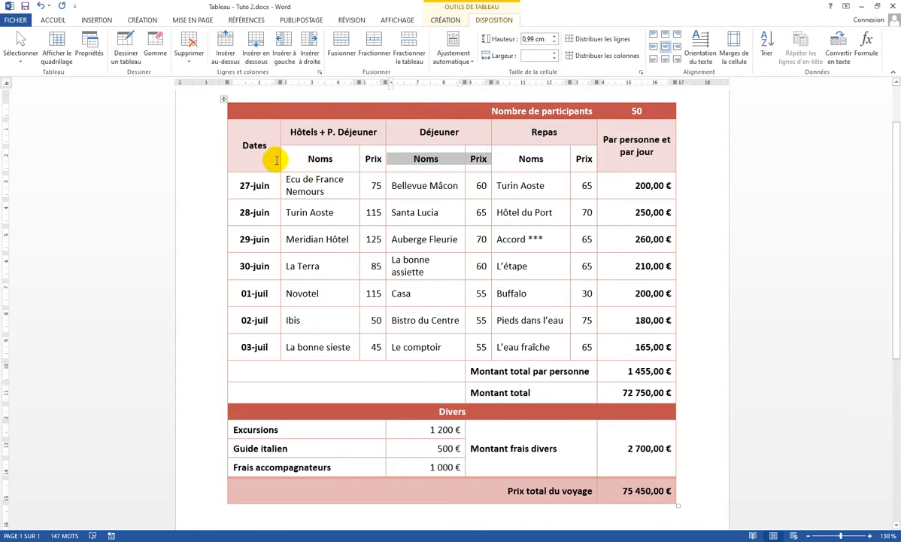
left_click(230, 144)
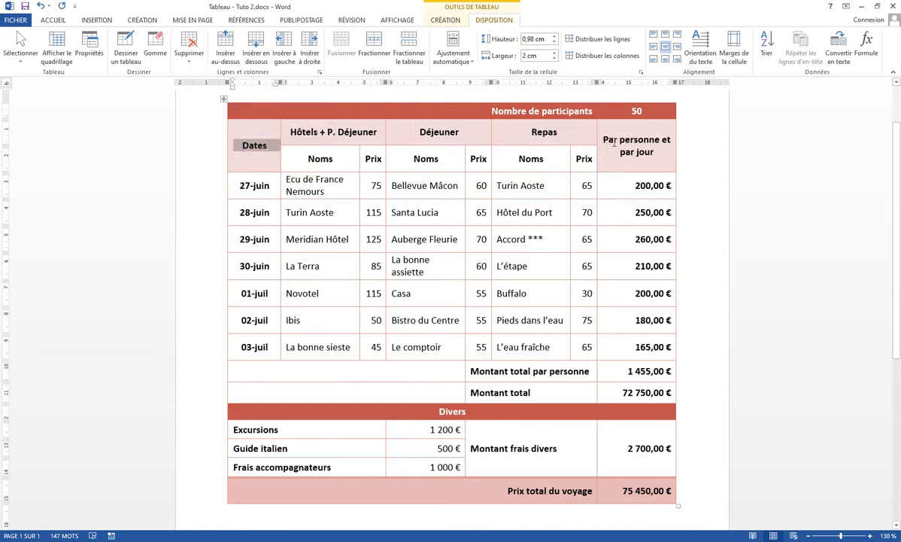
left_click_drag(603, 139, 654, 153)
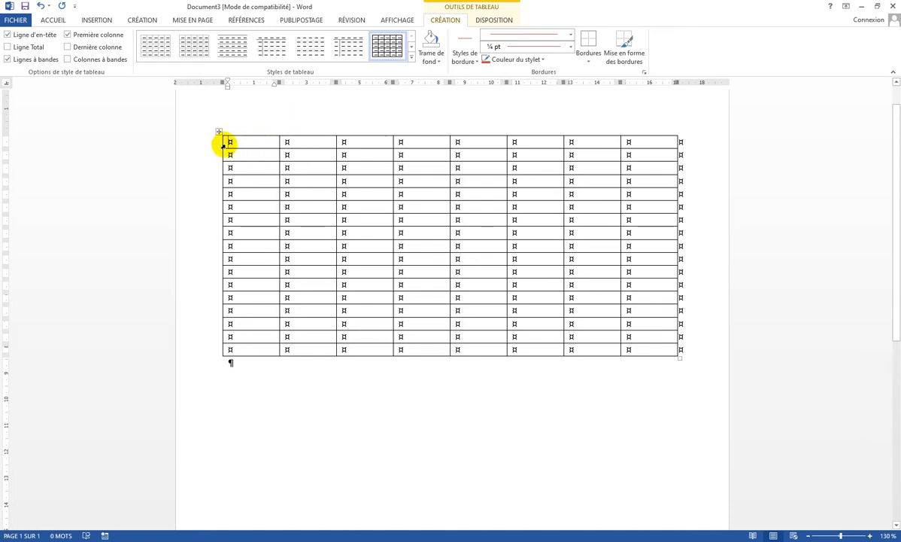
Step: In the new document's table, merge the first seven cells of row 1 and the first-column cells of rows 2 and 3
left_click_drag(223, 146, 577, 141)
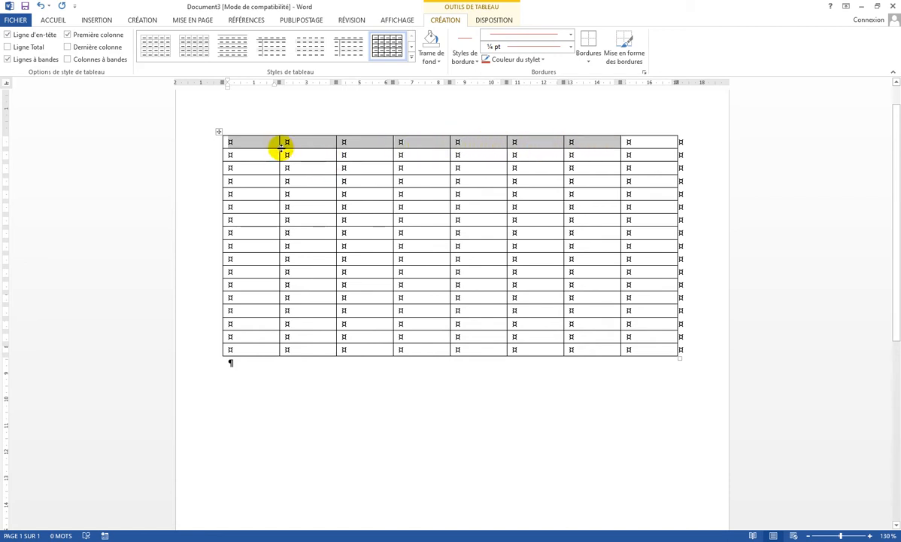
left_click(501, 23)
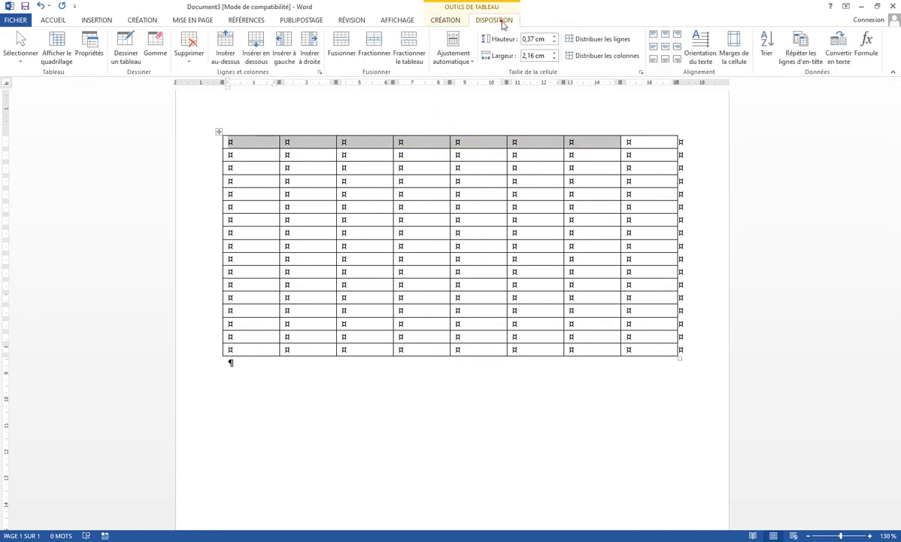
left_click(339, 55)
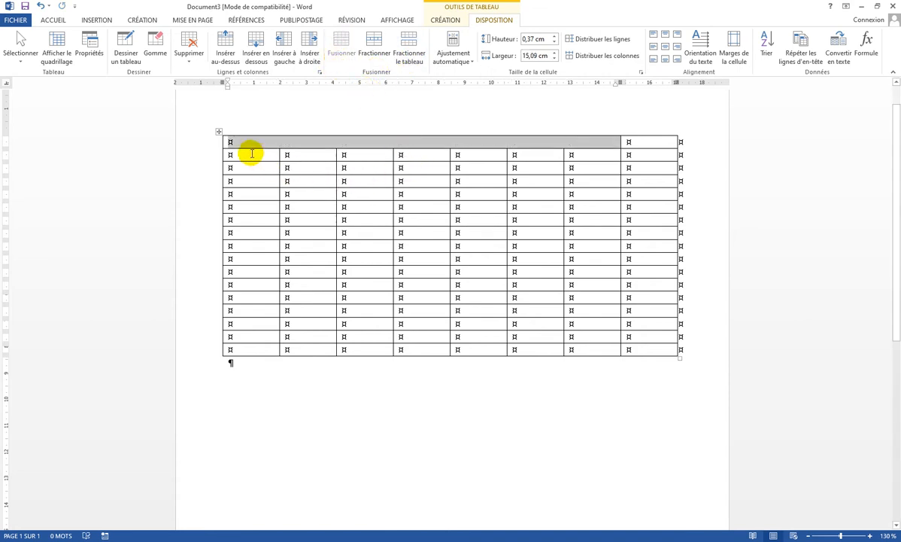
left_click_drag(252, 154, 252, 165)
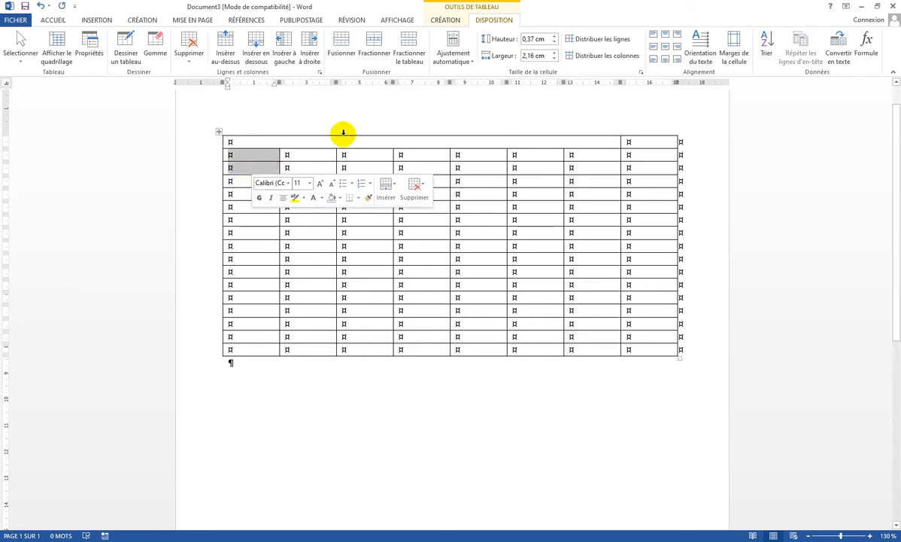
left_click(342, 51)
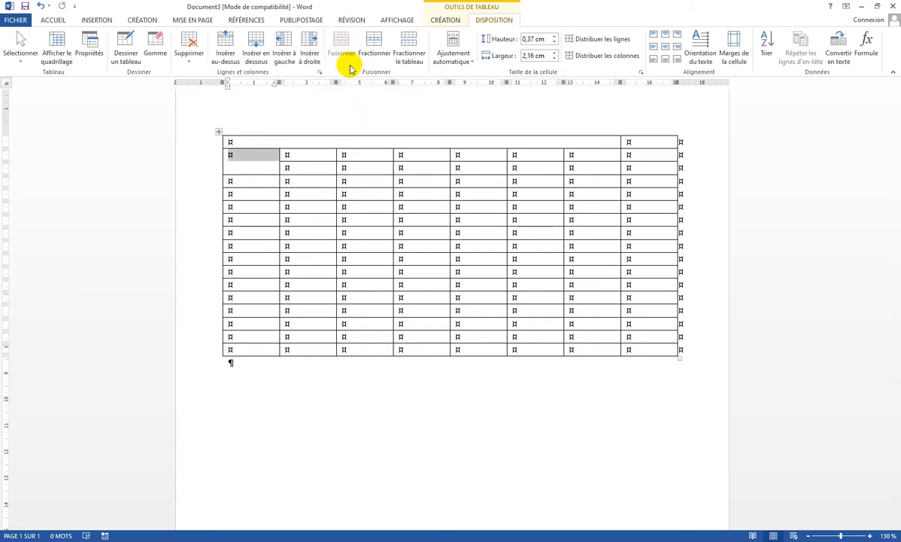
Step: Merge the row 2 cells of columns 2–3, 4–5 and 6–7 in pairs, and the last column's cells of rows 2 and 3
left_click_drag(308, 155, 340, 155)
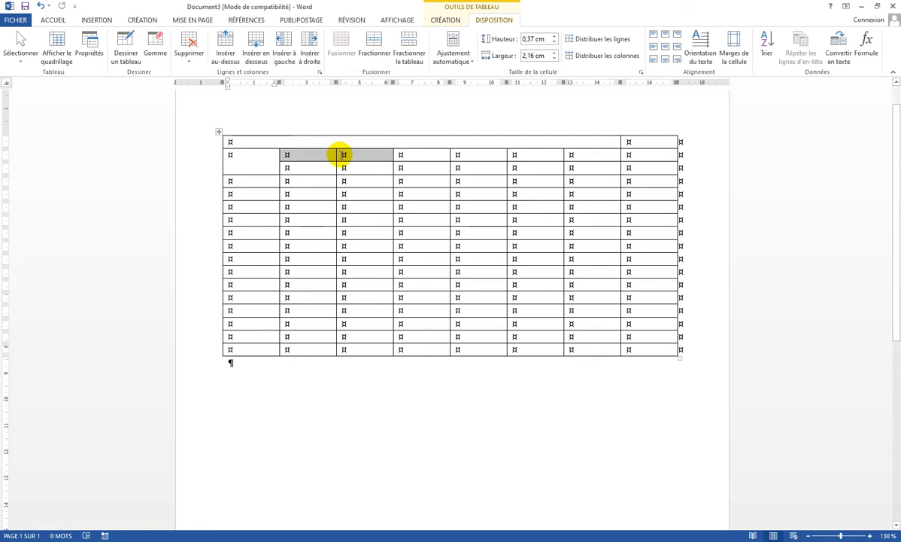
left_click(344, 44)
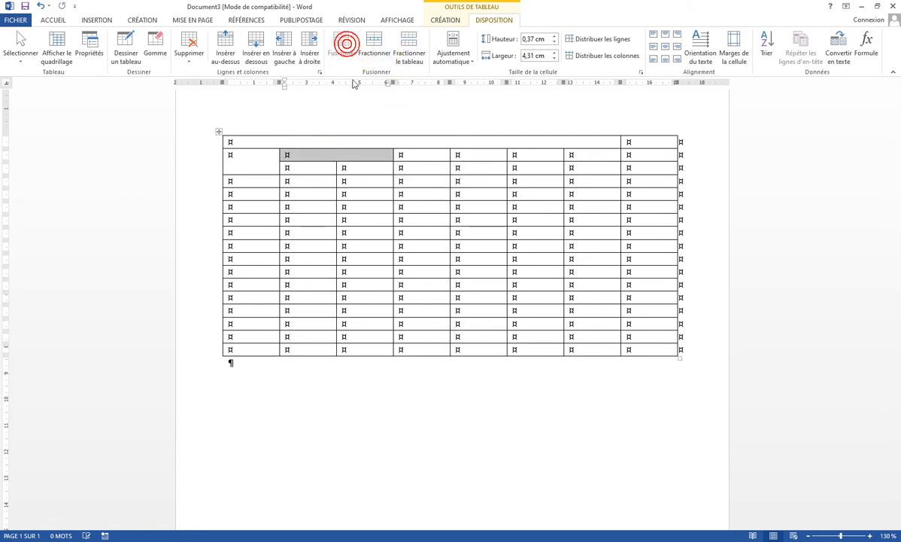
left_click_drag(442, 155, 419, 152)
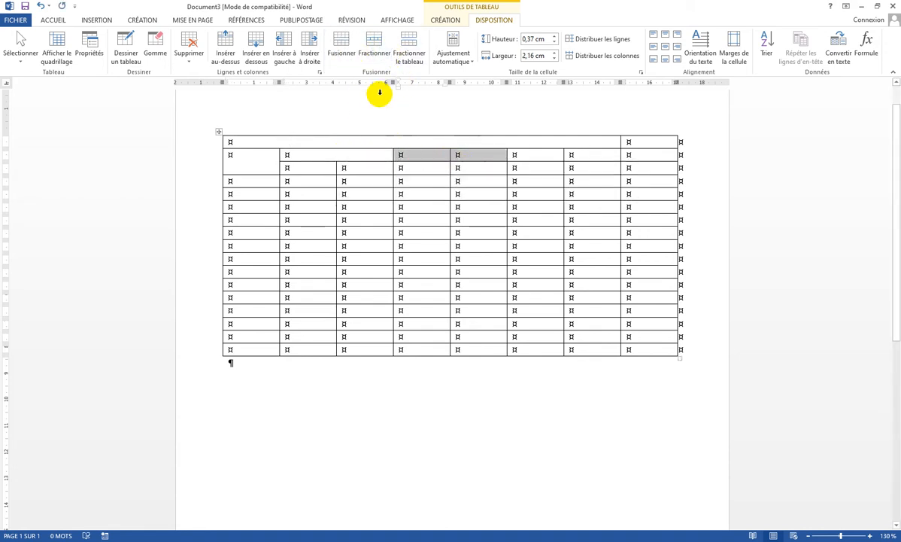
left_click(344, 46)
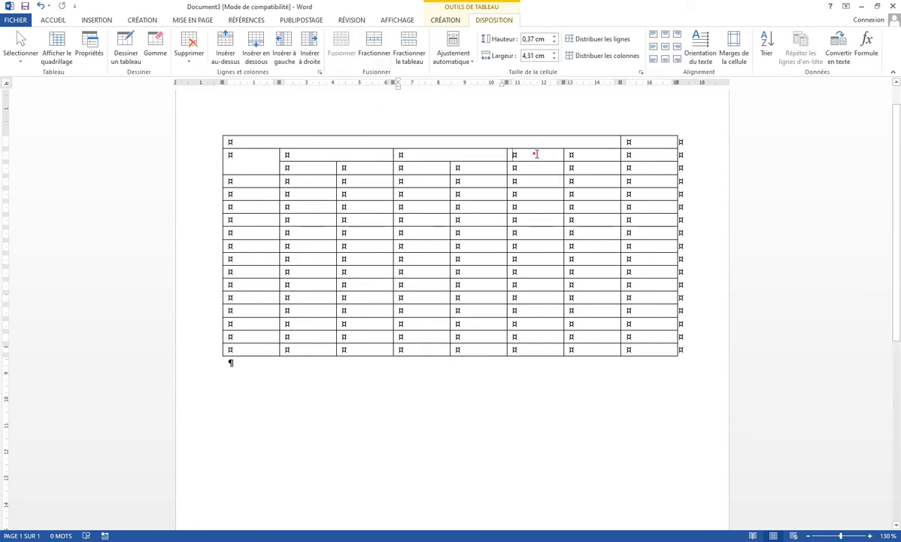
left_click_drag(537, 155, 581, 155)
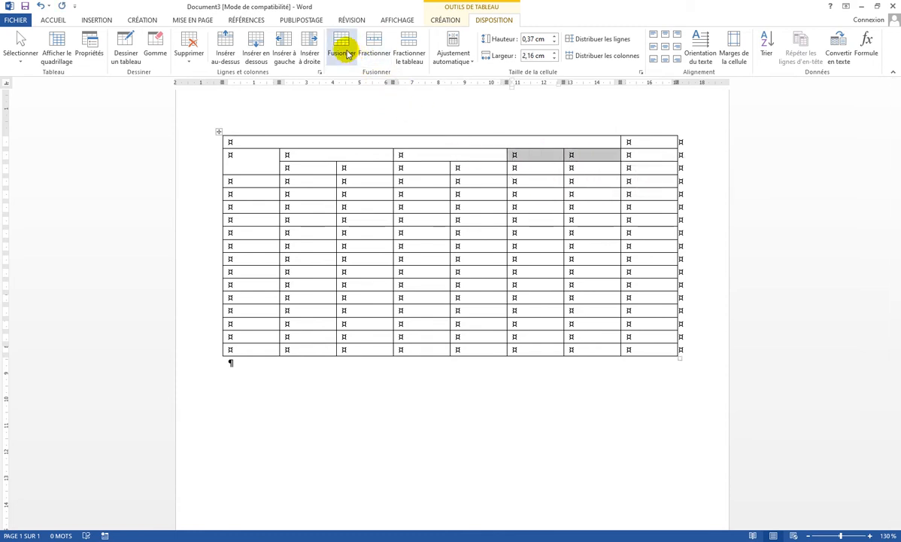
left_click(347, 54)
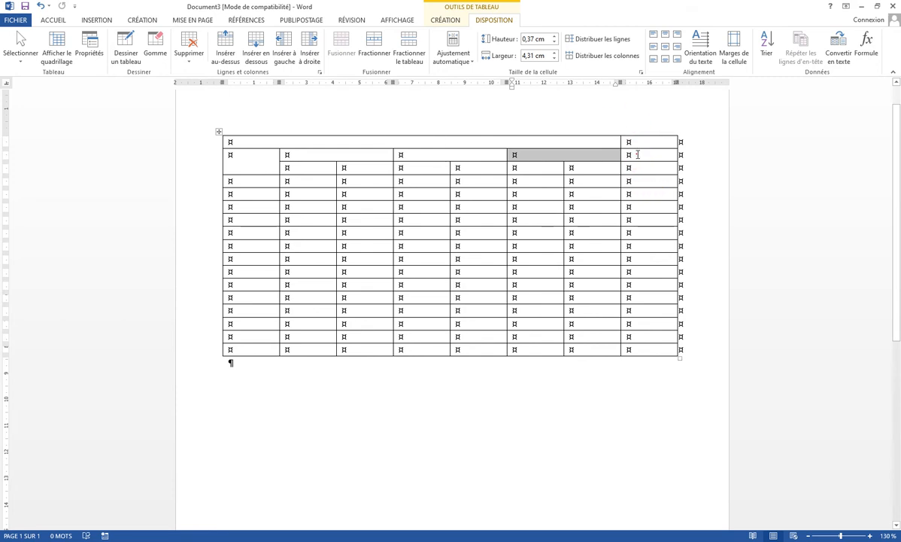
left_click_drag(637, 154, 637, 167)
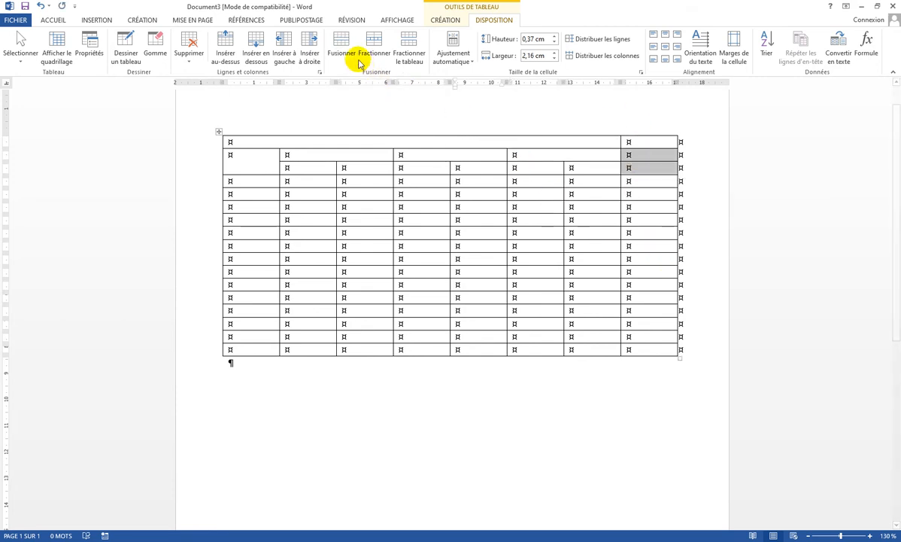
left_click(342, 50)
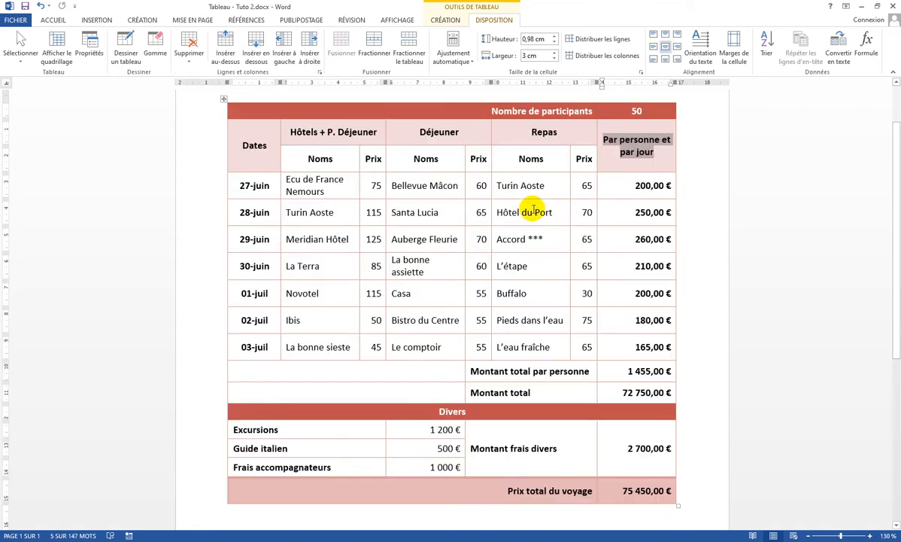
Step: Switch to Tableau - Tuto 2.docx and examine the date rows and the cell layout of the "Montant total par personne" row
left_click(531, 212)
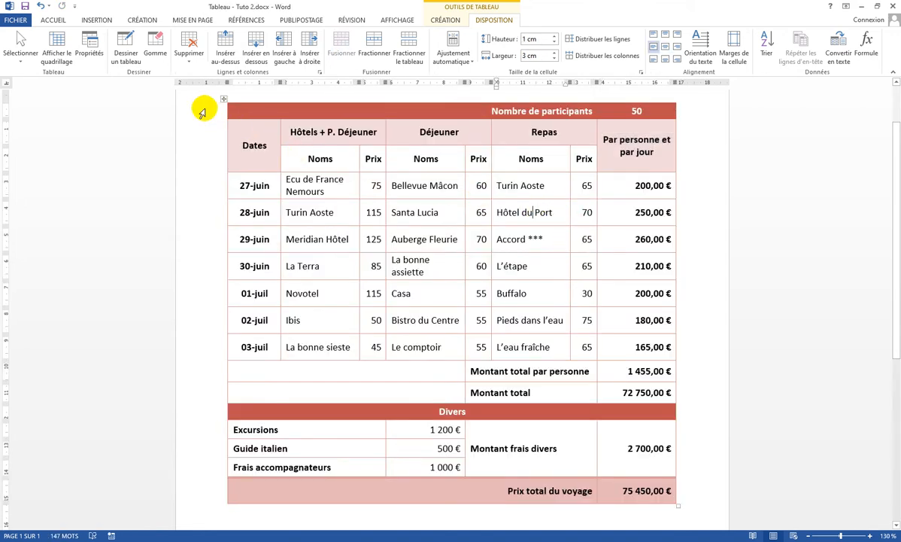
mouse_move(204, 108)
left_mouse_down()
mouse_move(226, 144)
mouse_move(353, 161)
mouse_move(477, 145)
mouse_move(547, 155)
left_mouse_up()
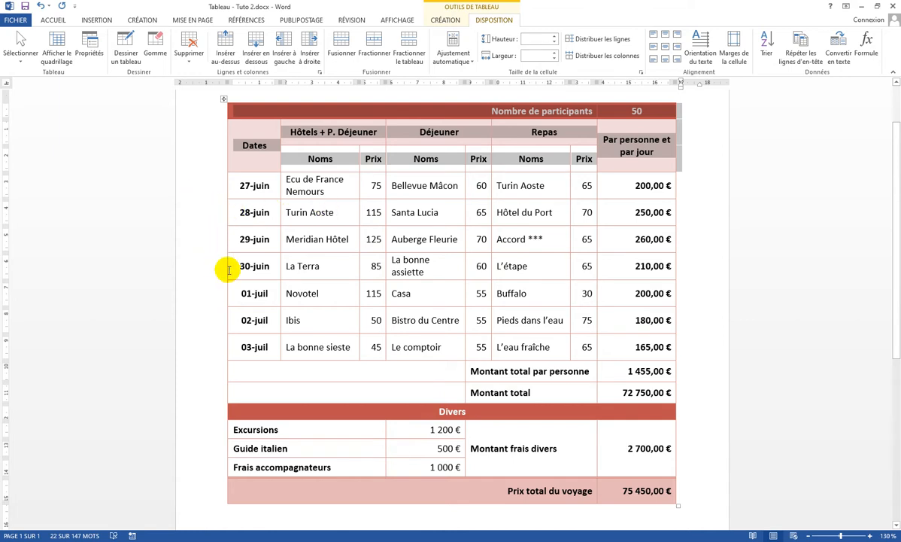
left_click(255, 346)
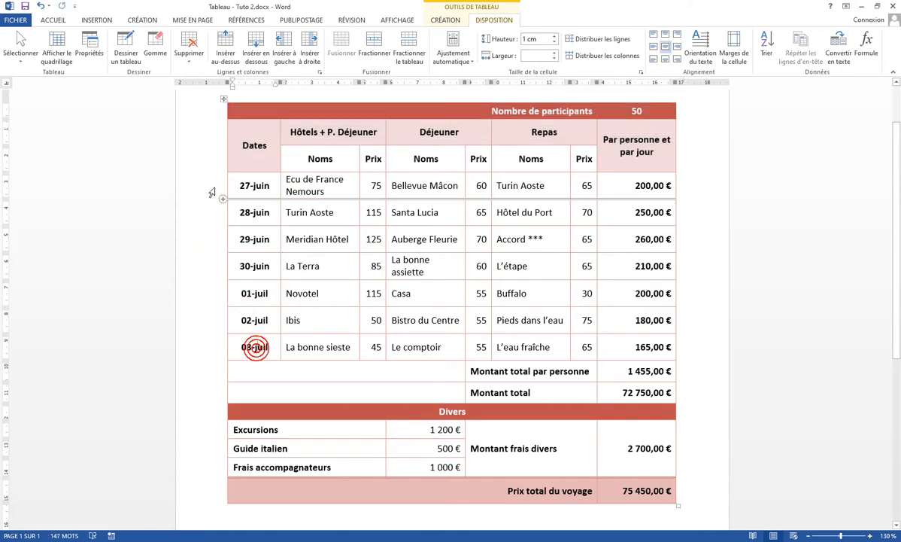
mouse_move(215, 314)
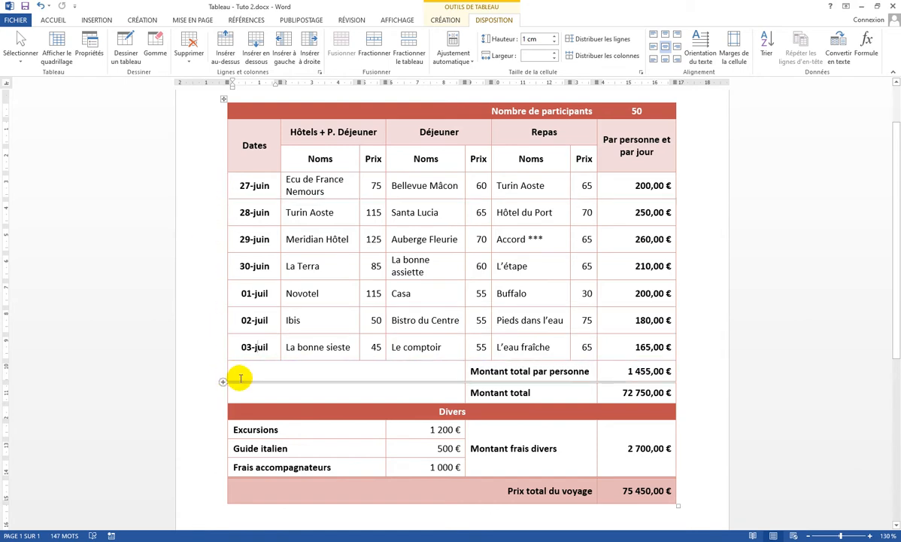
left_click(256, 370)
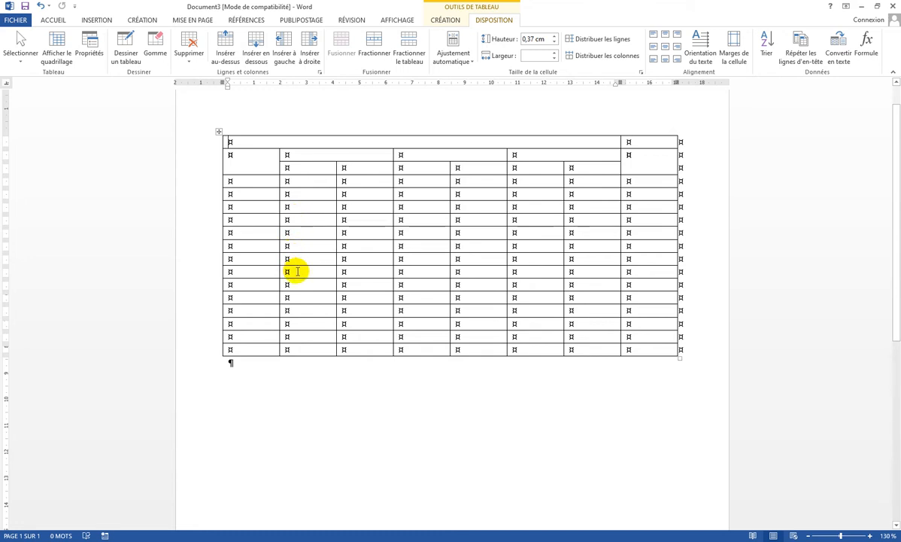
Step: In the new document's table, merge the first four cells and the next three cells of rows 11 and 12, row by row
left_click_drag(249, 273, 410, 274)
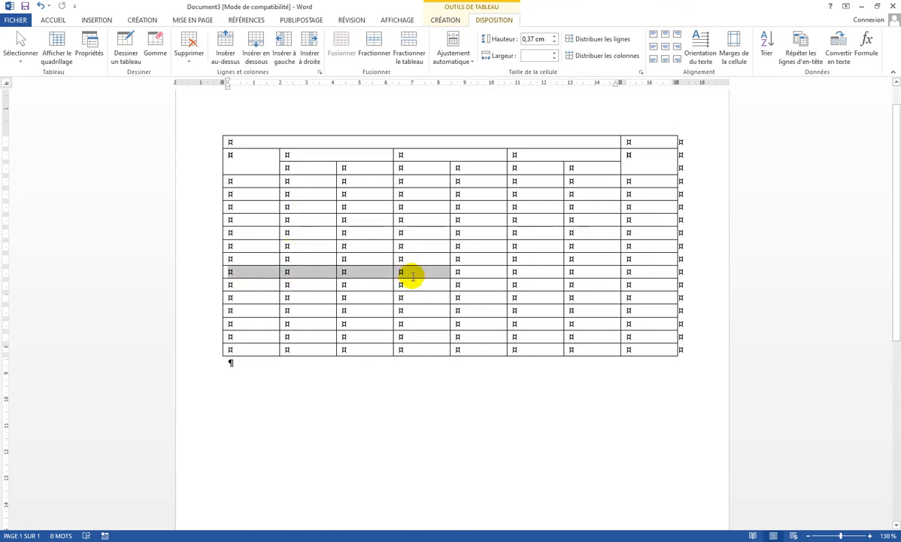
left_click(338, 44)
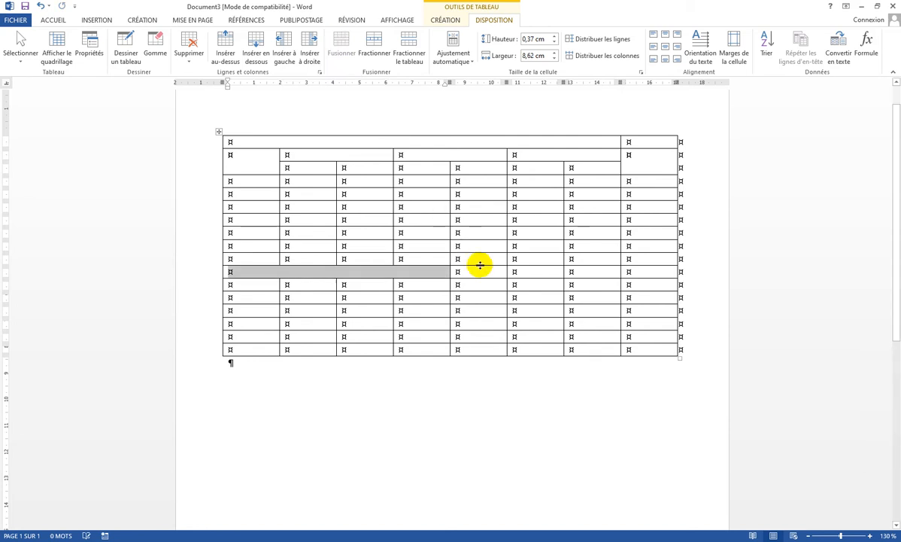
left_click_drag(484, 271, 585, 272)
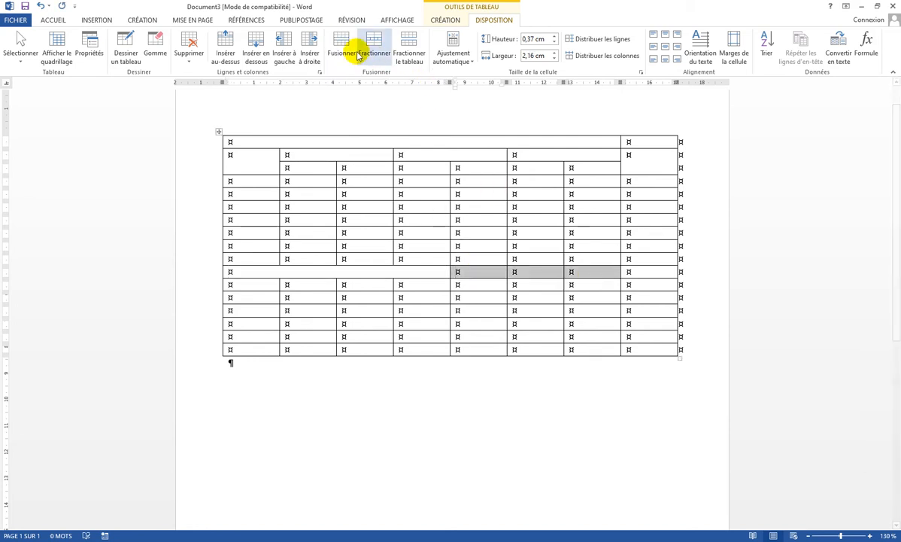
left_click(341, 46)
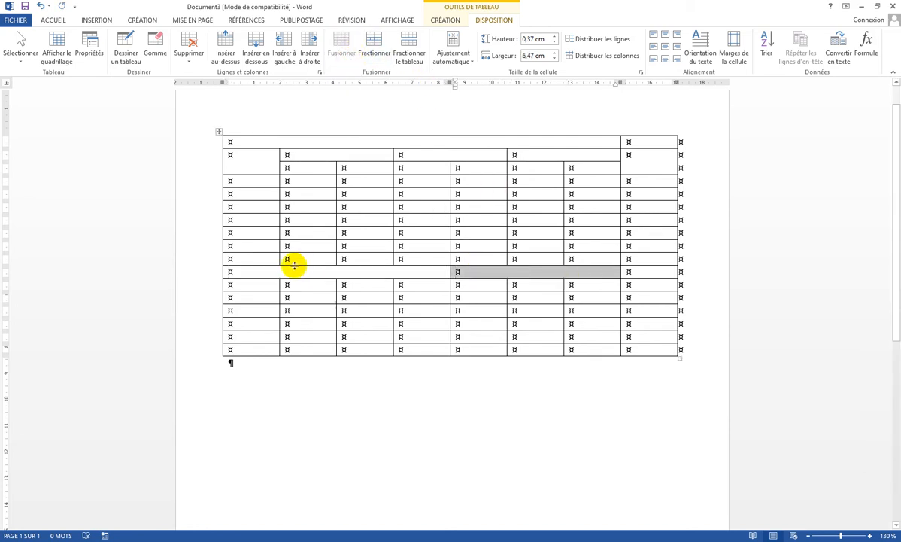
left_click_drag(264, 283, 409, 286)
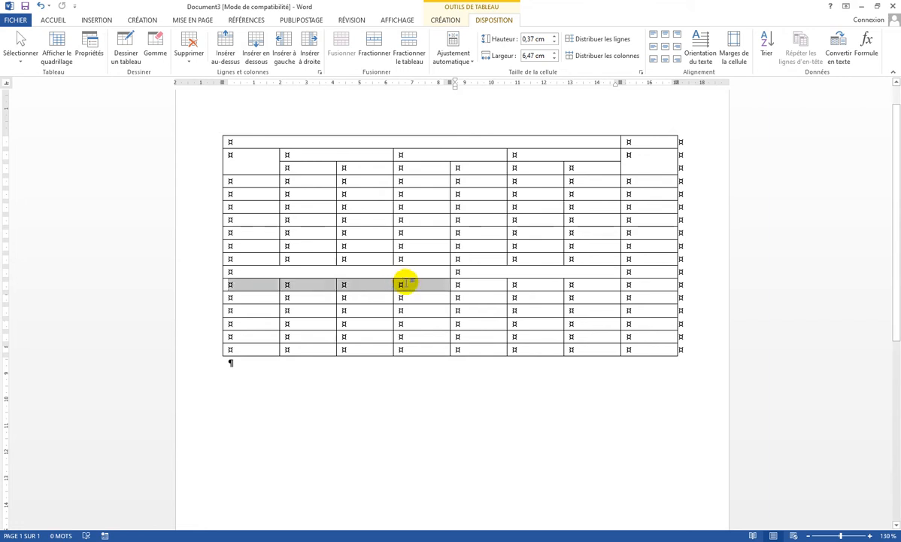
left_click(340, 46)
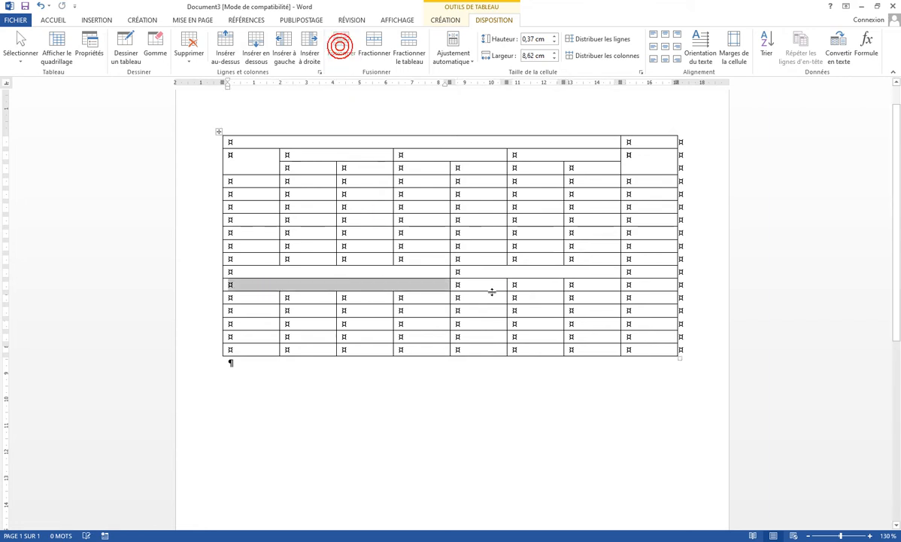
left_click_drag(485, 284, 543, 284)
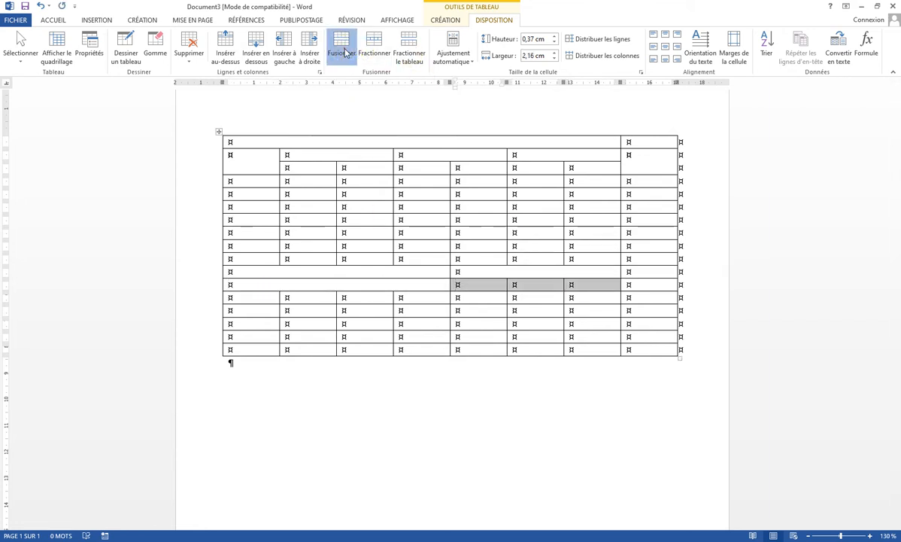
left_click(343, 50)
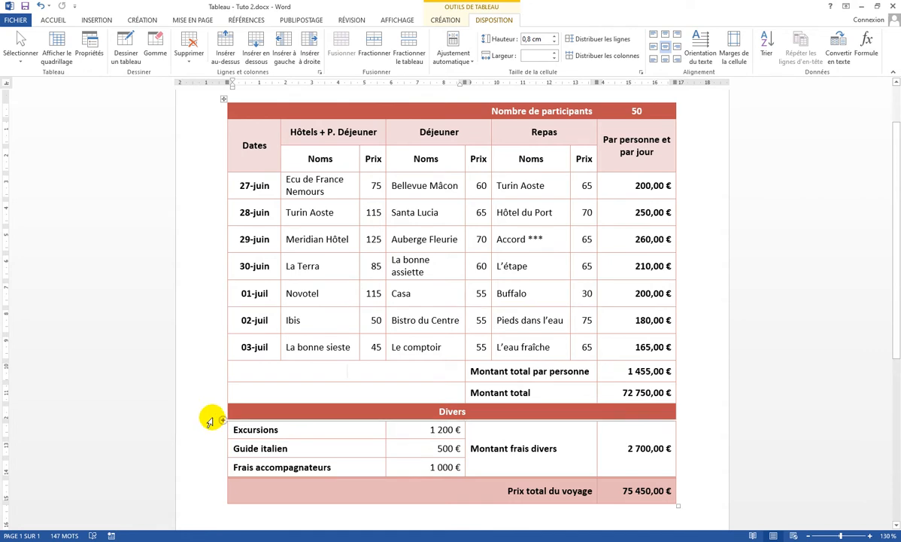
Step: Check the Divers row in Tableau - Tuto 2.docx and merge all cells of row 13 in the new document's table
left_click(208, 415)
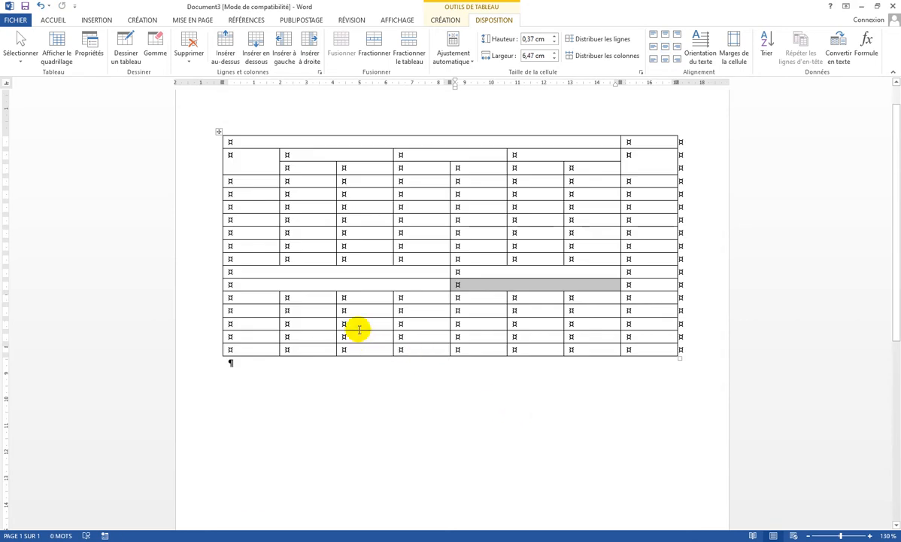
left_click(198, 299)
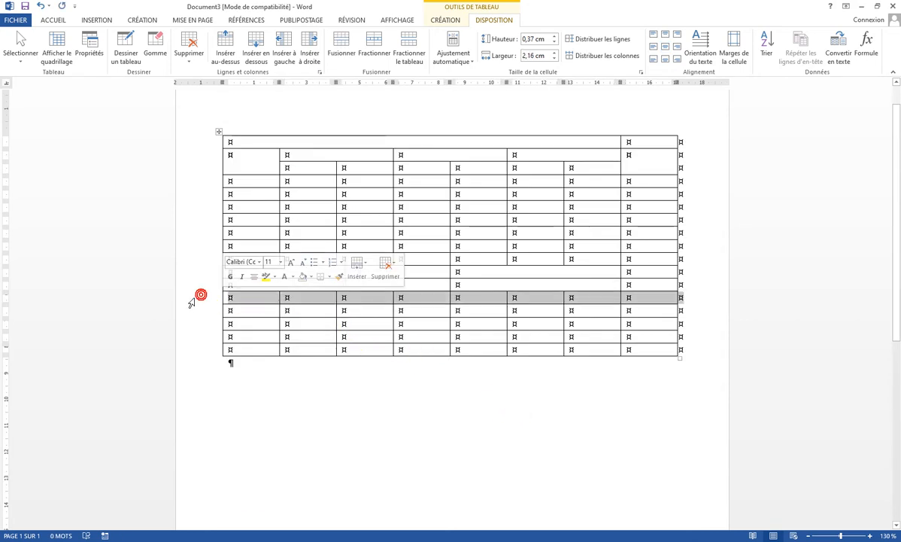
left_click(341, 43)
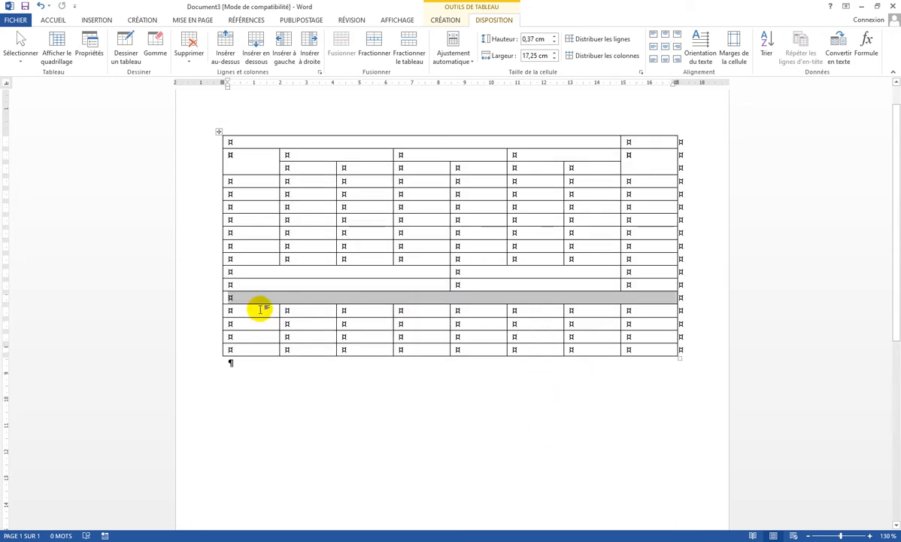
Step: Merge the first three cells of rows 14, 15 and 16, each row separately
left_click(264, 309)
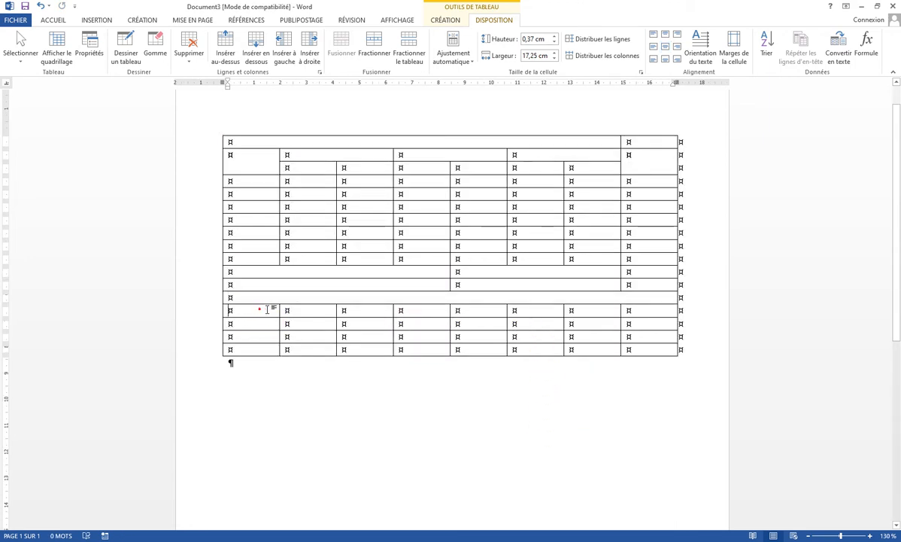
left_click_drag(267, 310, 358, 311)
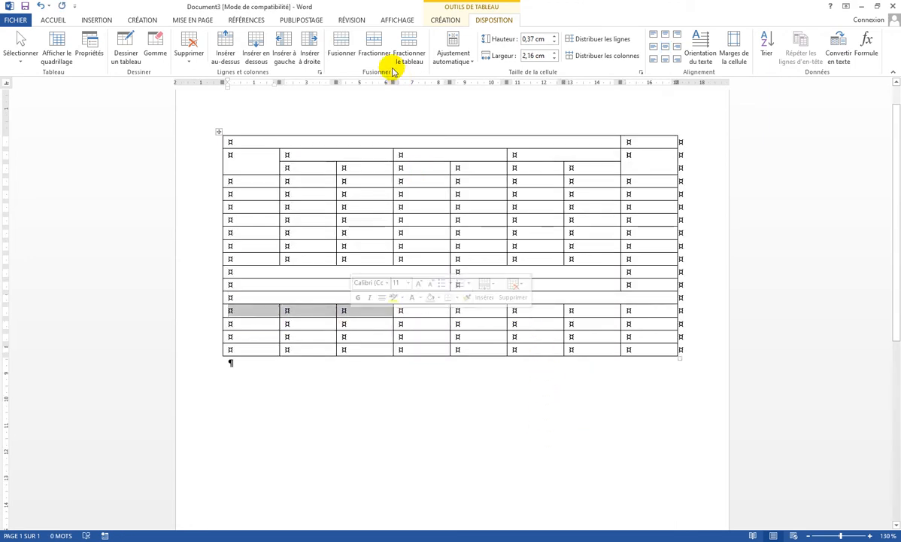
left_click(350, 54)
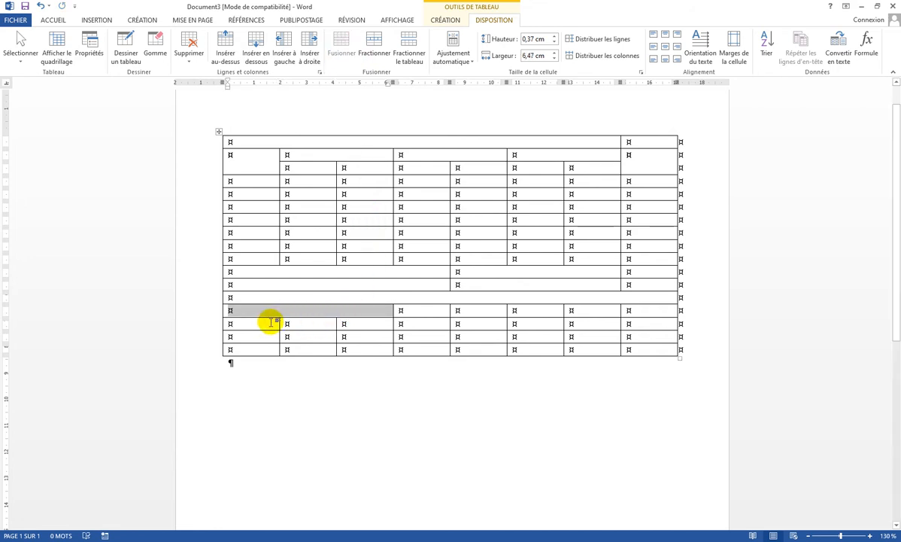
left_click_drag(267, 324, 352, 325)
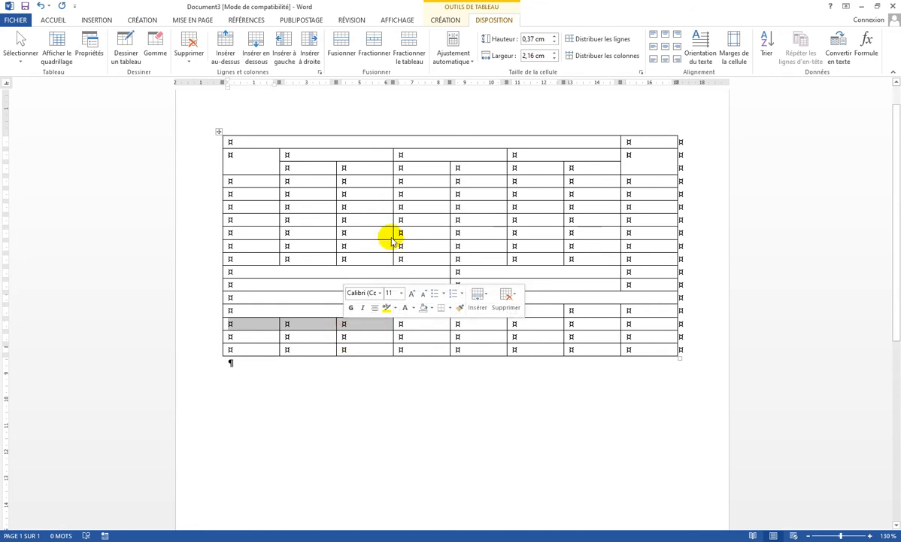
left_click(350, 54)
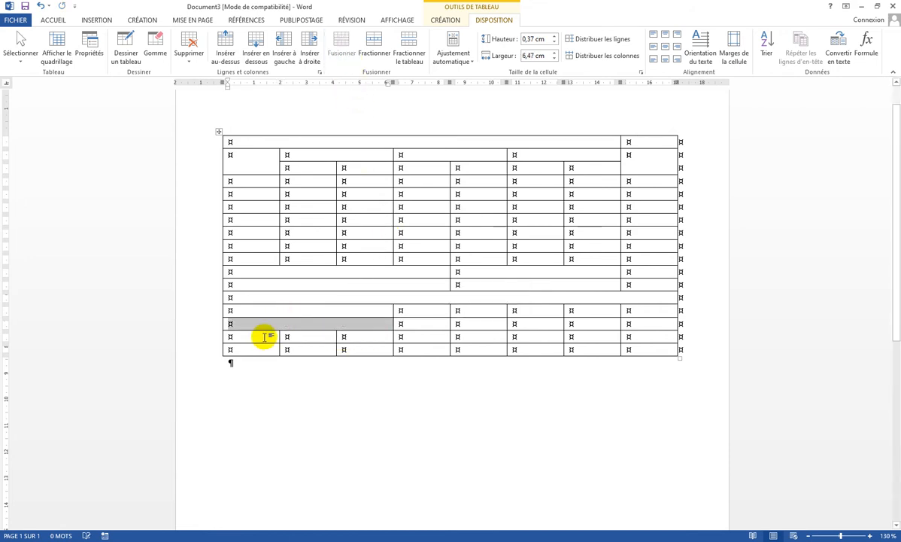
left_click_drag(264, 337, 343, 338)
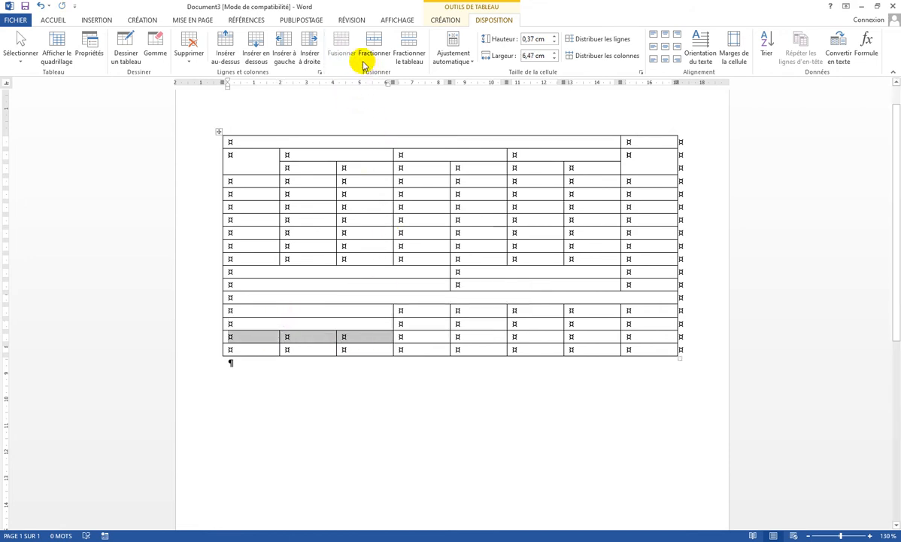
left_click(341, 41)
Step: Merge the cells of columns 5 to 7 in rows 14, 15 and 16, each row separately
left_click_drag(484, 310, 568, 312)
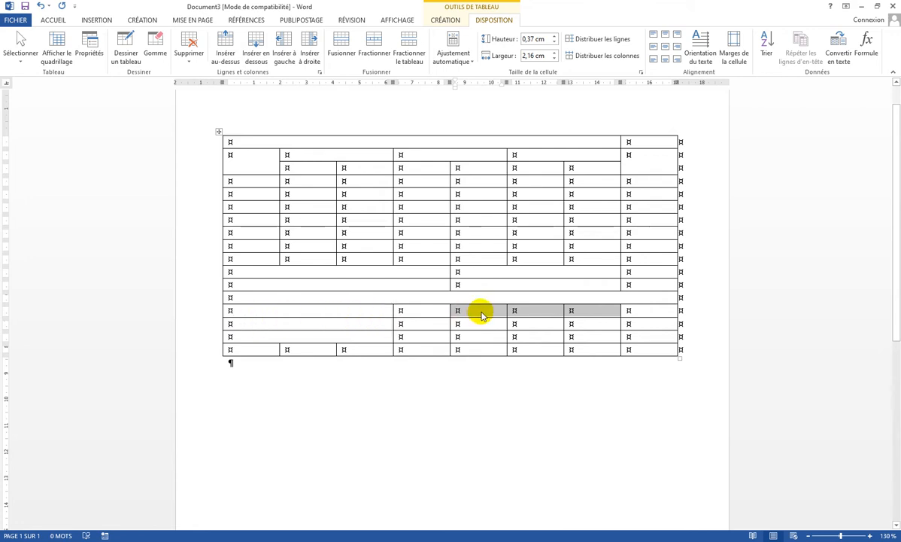
key("alt+j")
key("l")
key("m")
left_click_drag(487, 324, 574, 324)
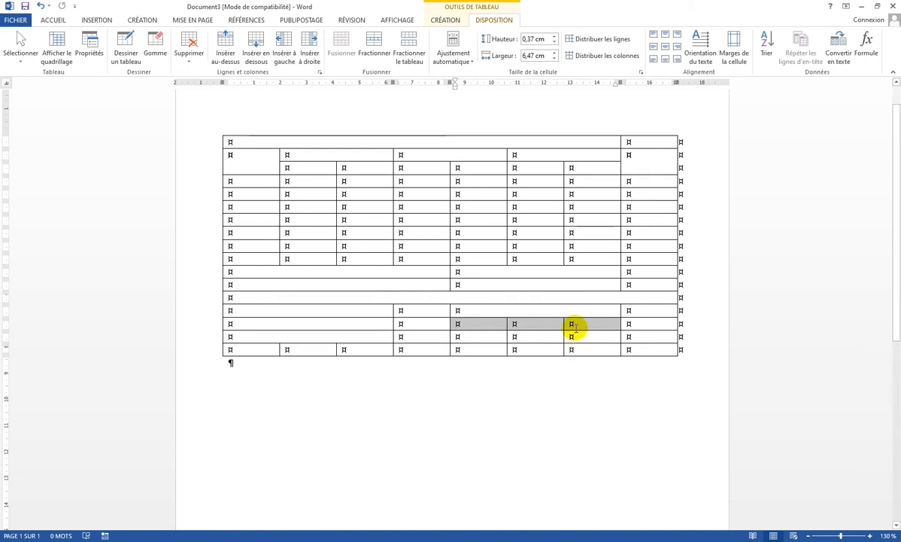
key("alt+j")
key("l")
key("m")
left_click_drag(493, 337, 569, 337)
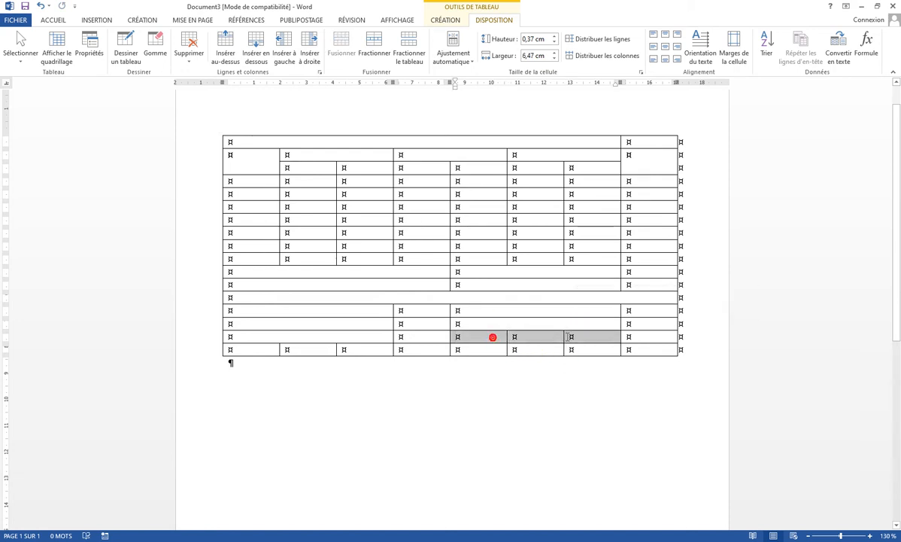
key("alt+j")
key("l")
key("m")
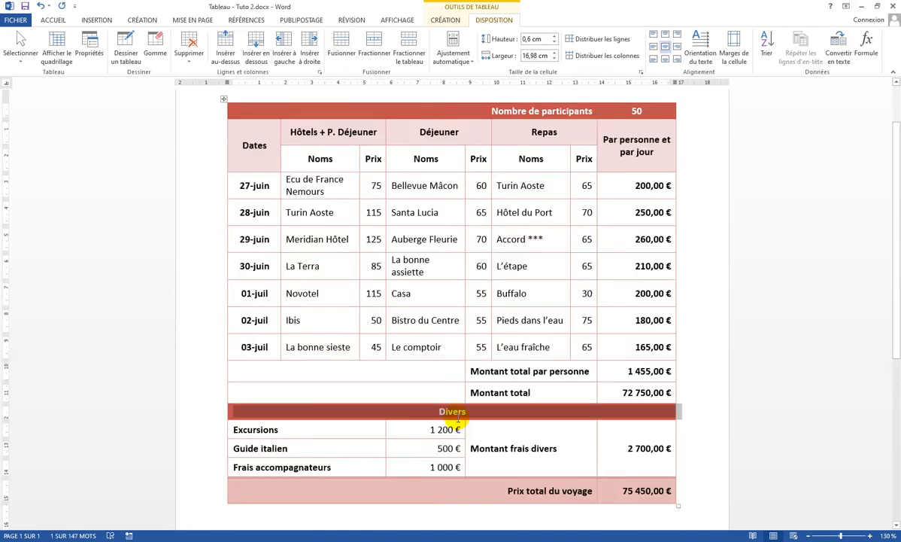
Step: Check the Prix total du voyage row in Tableau - Tuto 2.docx and merge the first seven cells of the new table's last row
left_click(226, 491)
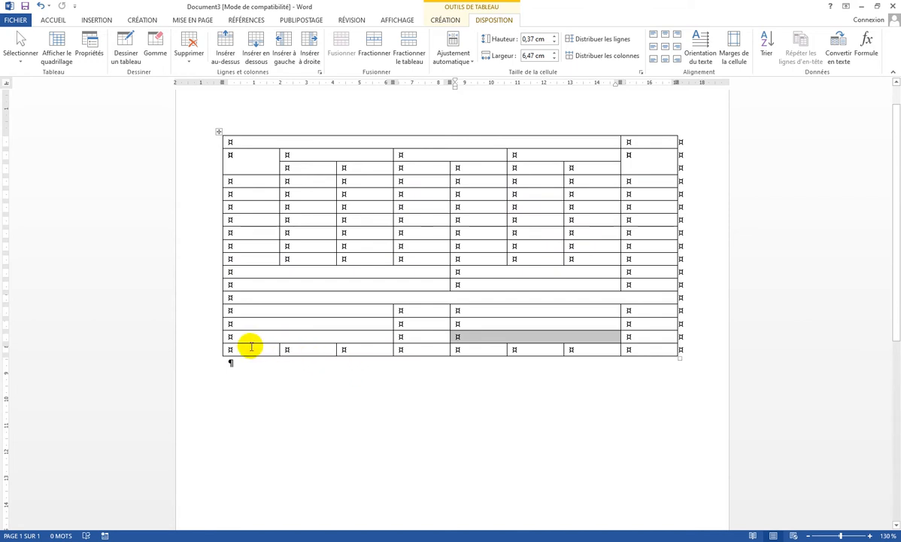
left_click_drag(247, 348, 585, 346)
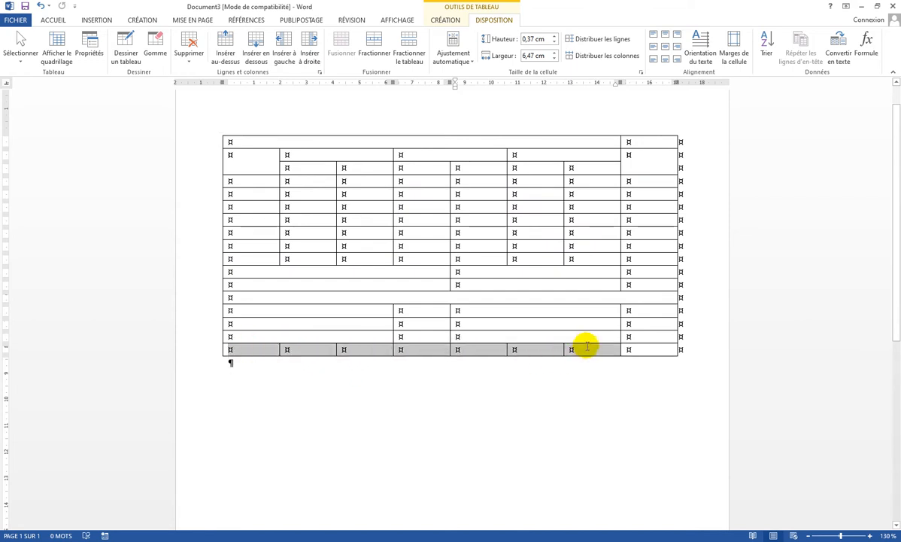
left_click(342, 42)
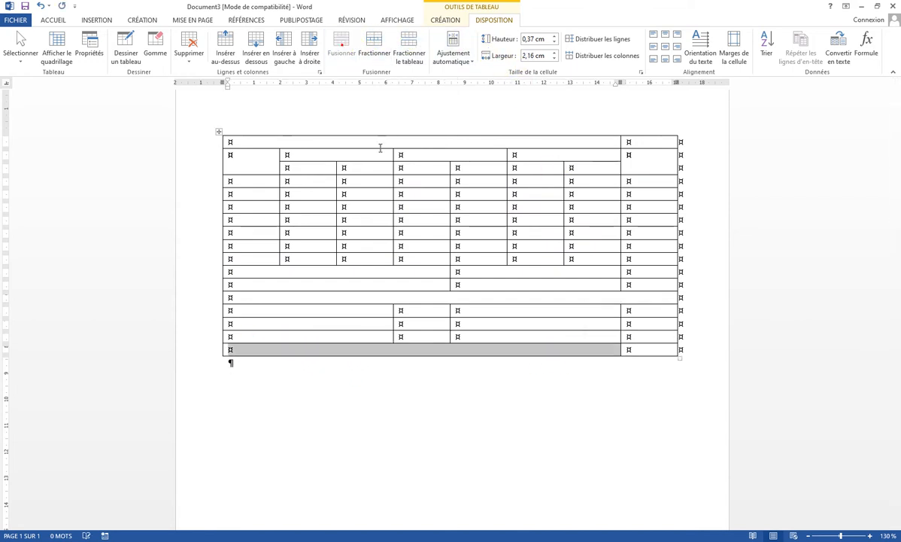
left_click(560, 247)
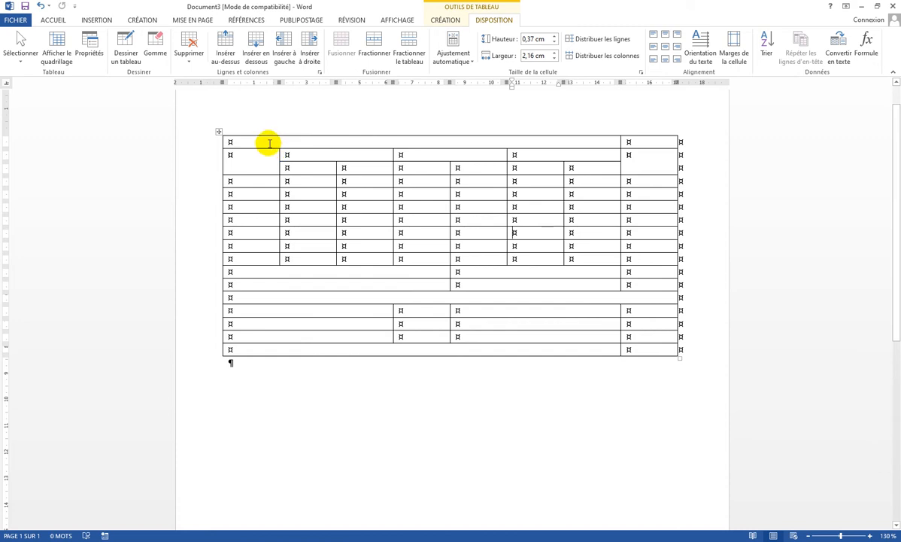
Step: Review the new table's merged header and lower rows, and examine the Nombre de participants row in Tableau - Tuto 2.docx
mouse_move(260, 141)
left_mouse_down()
mouse_move(450, 159)
mouse_move(573, 142)
mouse_move(636, 166)
mouse_move(615, 173)
mouse_move(639, 169)
left_mouse_up()
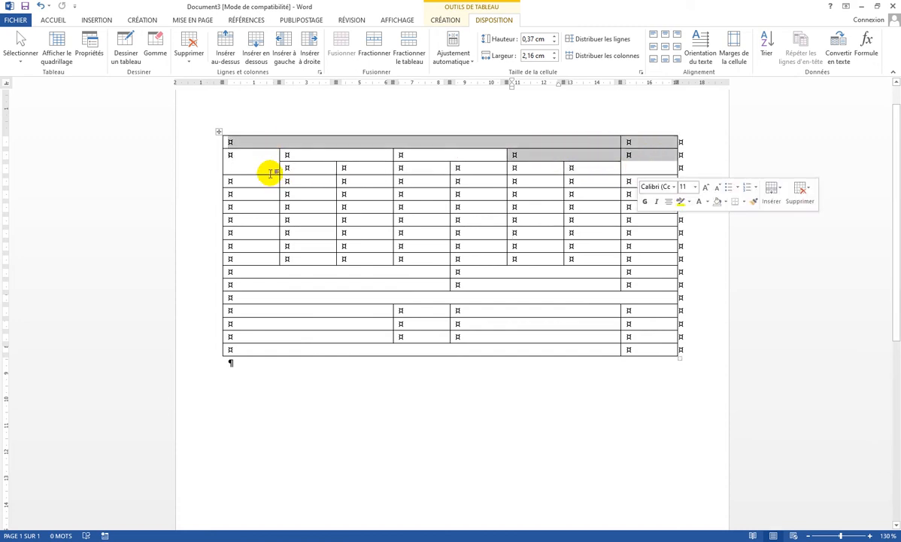
left_click_drag(189, 147, 571, 167)
left_click_drag(336, 272, 617, 352)
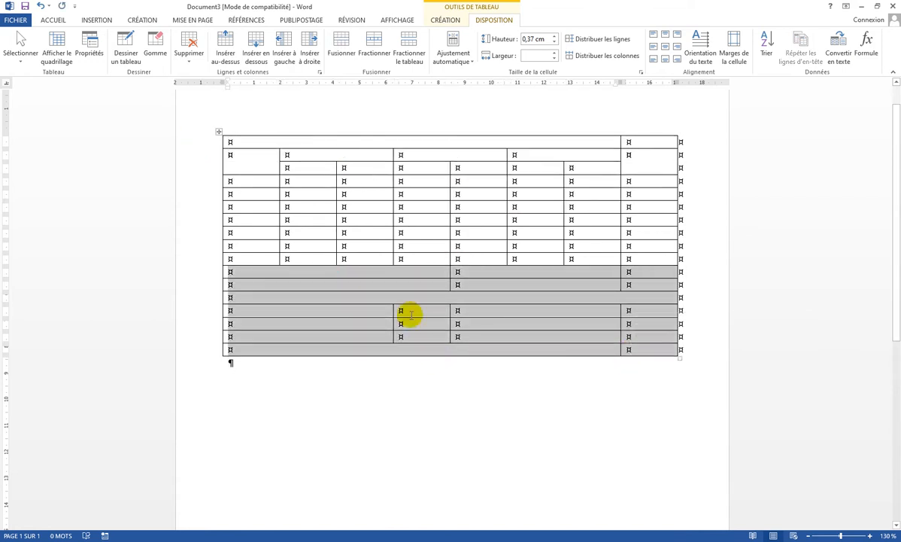
left_click(419, 311)
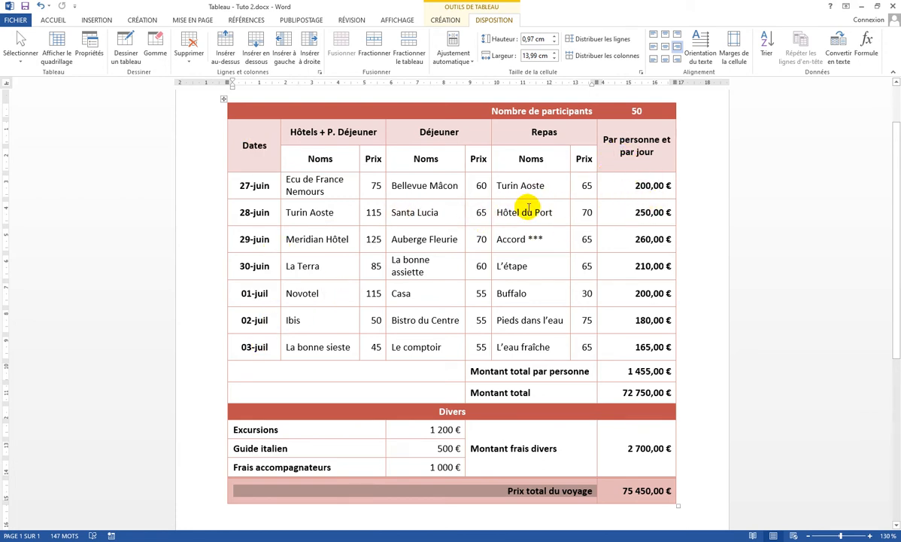
left_click(230, 115)
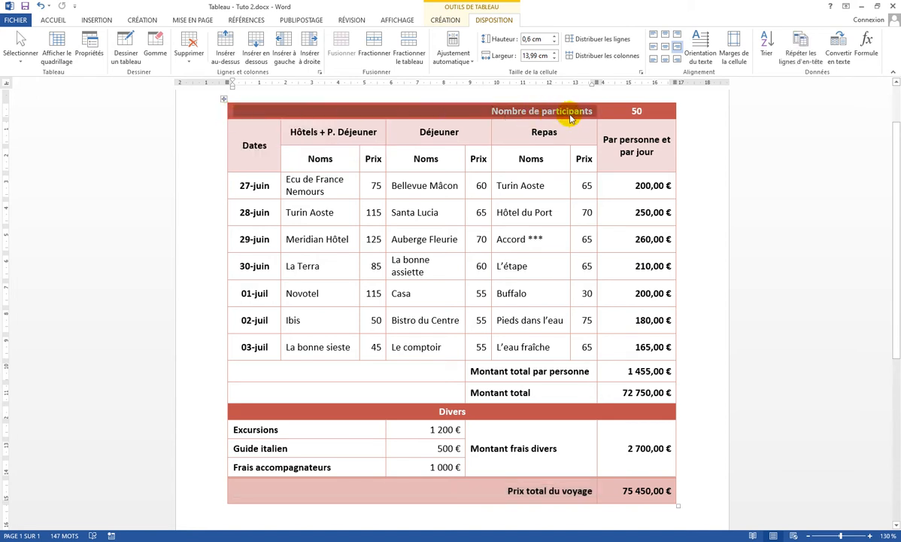
left_click(245, 124)
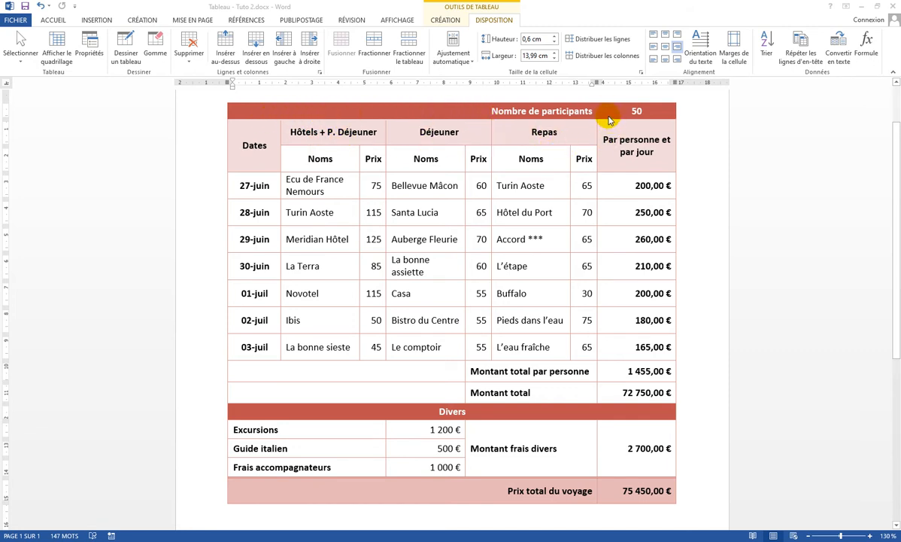
left_click_drag(602, 115, 602, 111)
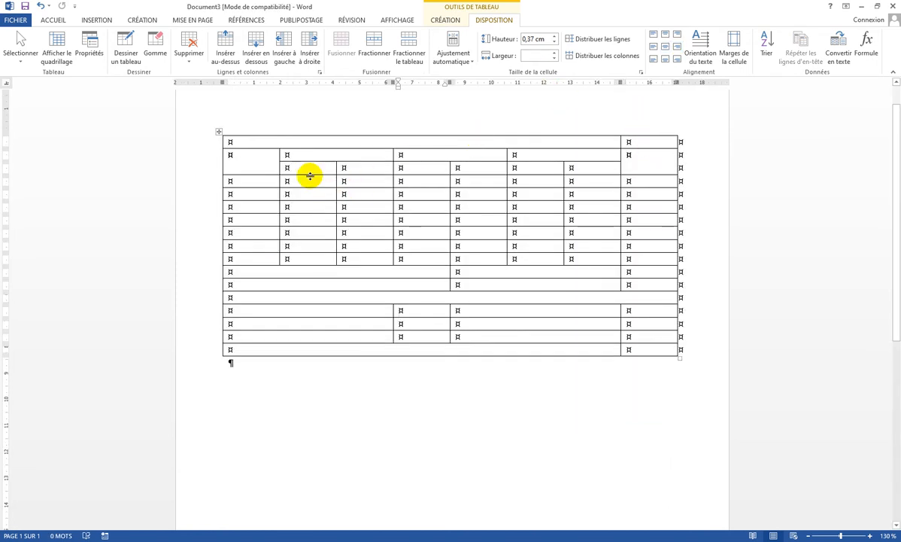
Step: In the new document's table, enter 3 in the first-column cell merged across rows 2 and 3
left_click(251, 155)
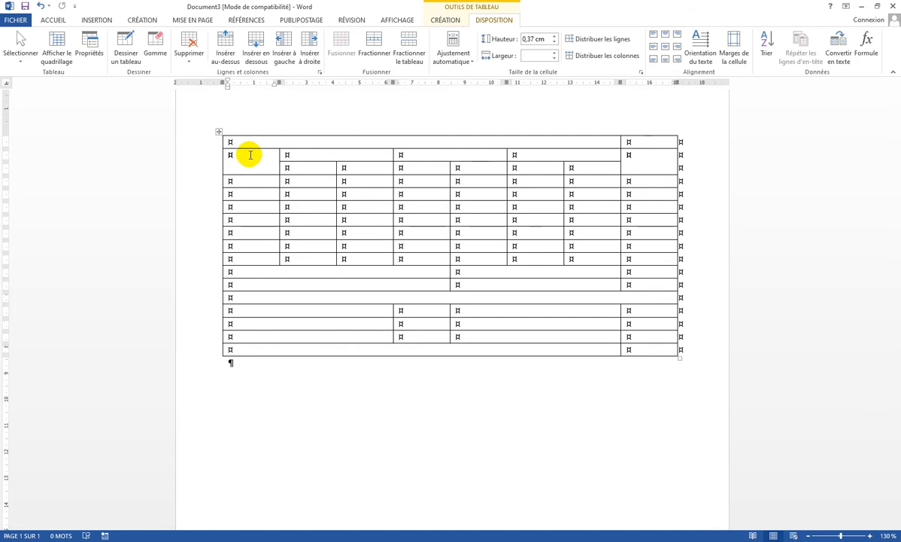
left_click_drag(250, 155, 264, 228)
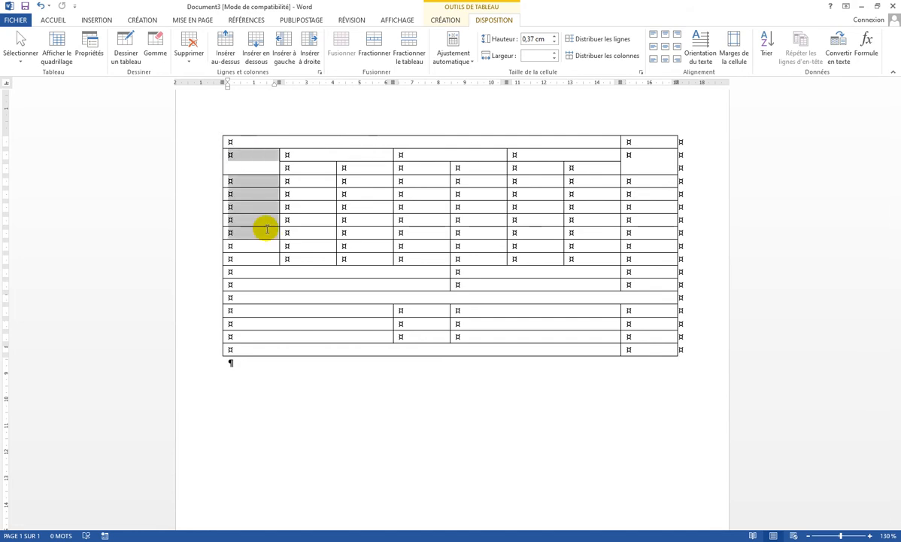
left_click(257, 166)
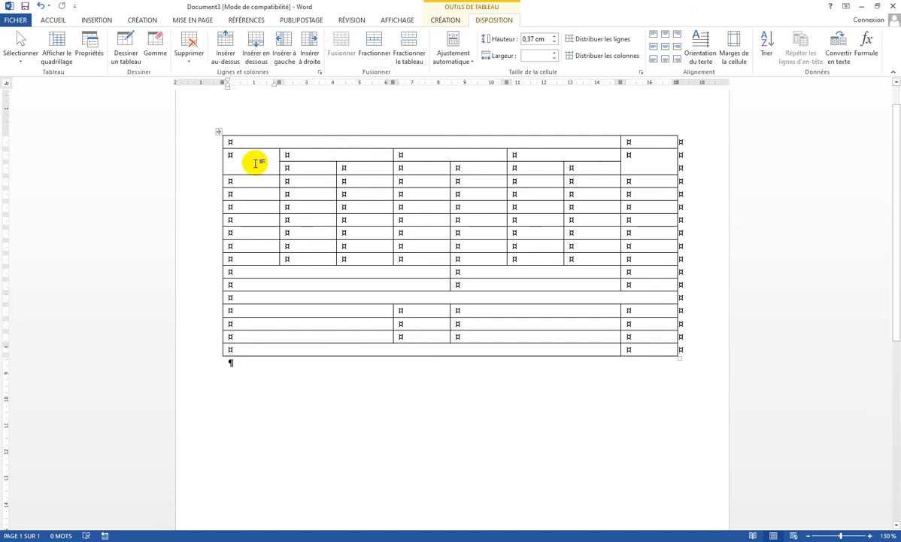
type("3")
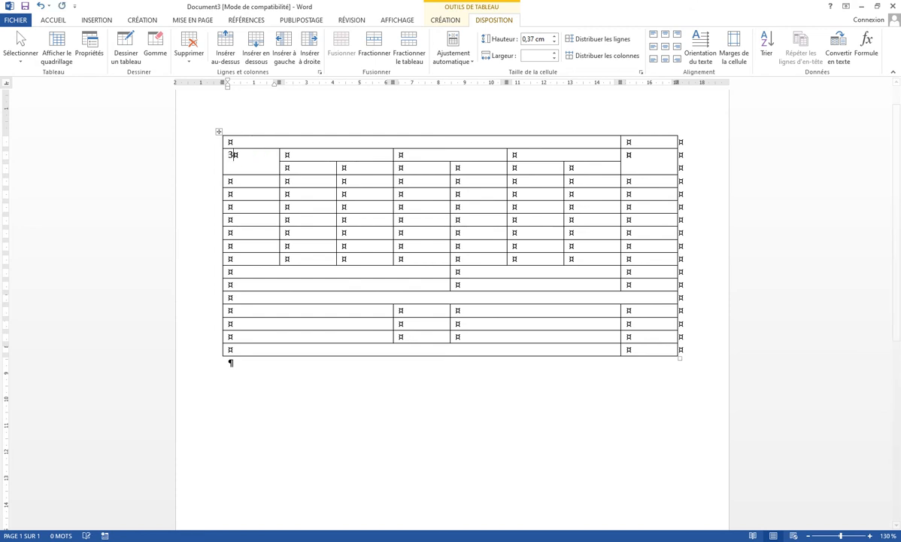
Step: Enter 4 in row 2's first two-column header cell, and 3 and 1 in the two cells beneath it
left_click(310, 169)
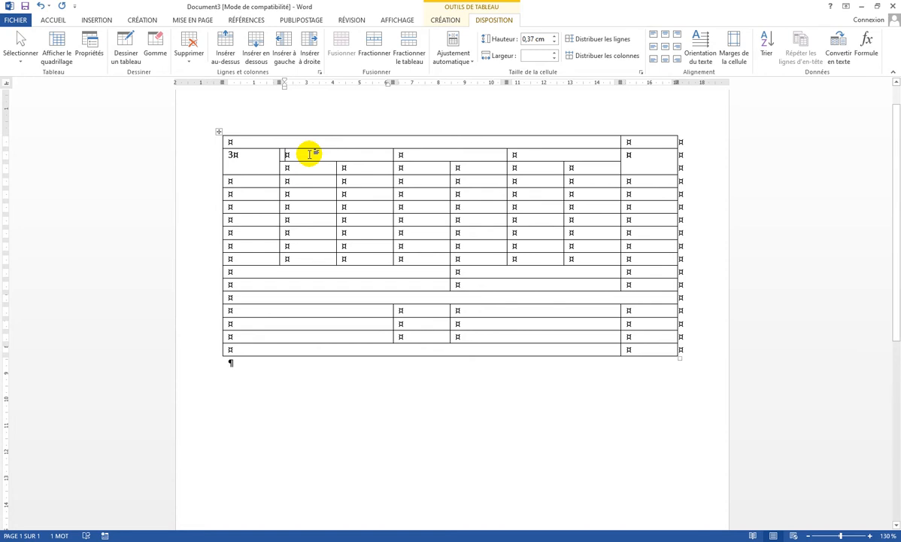
type("4")
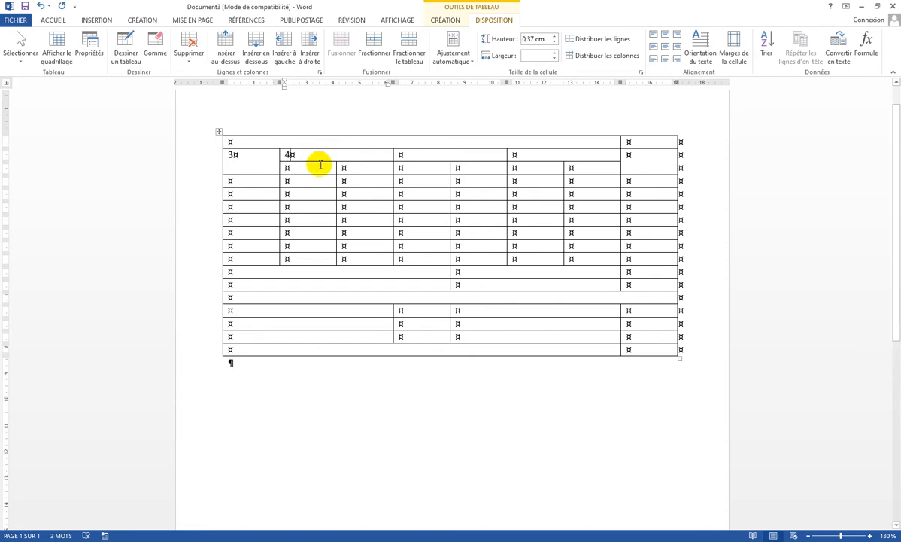
left_click(320, 165)
type("3")
left_click(379, 169)
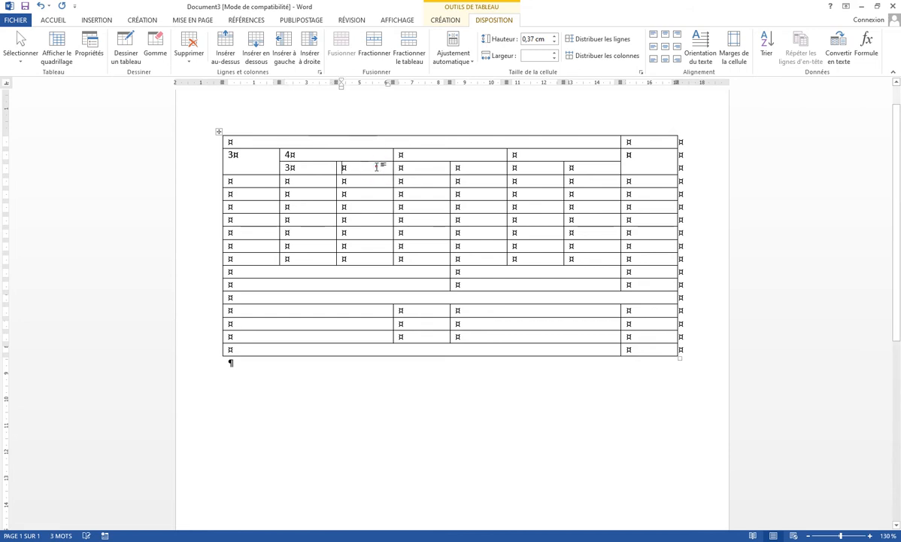
type("1")
Step: Enter 4 in each of row 2's other two two-column header cells and 3 in the last-column header cell
type("4")
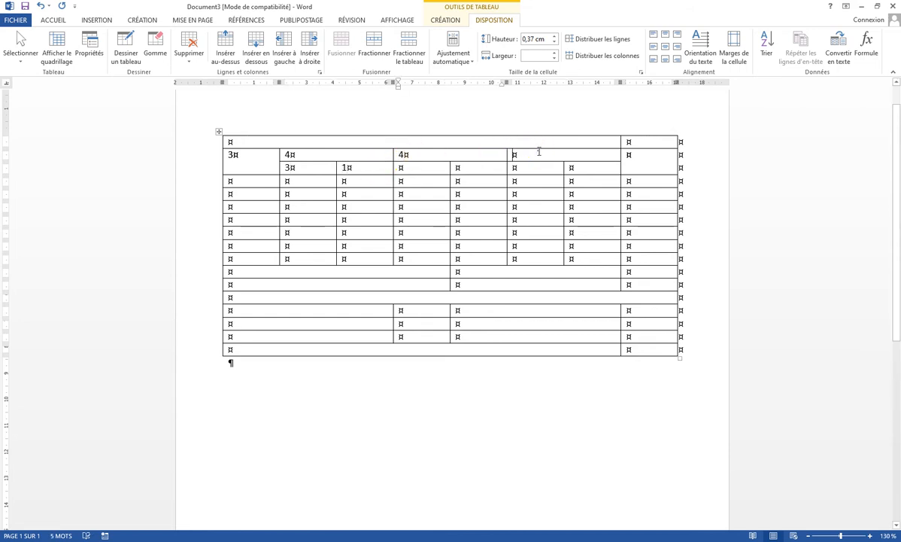
type("4")
left_click(637, 163)
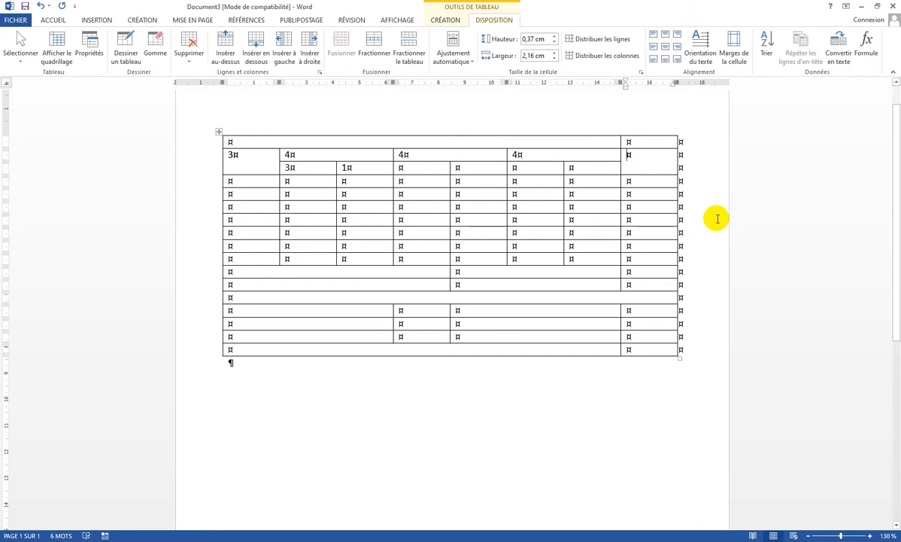
type("3")
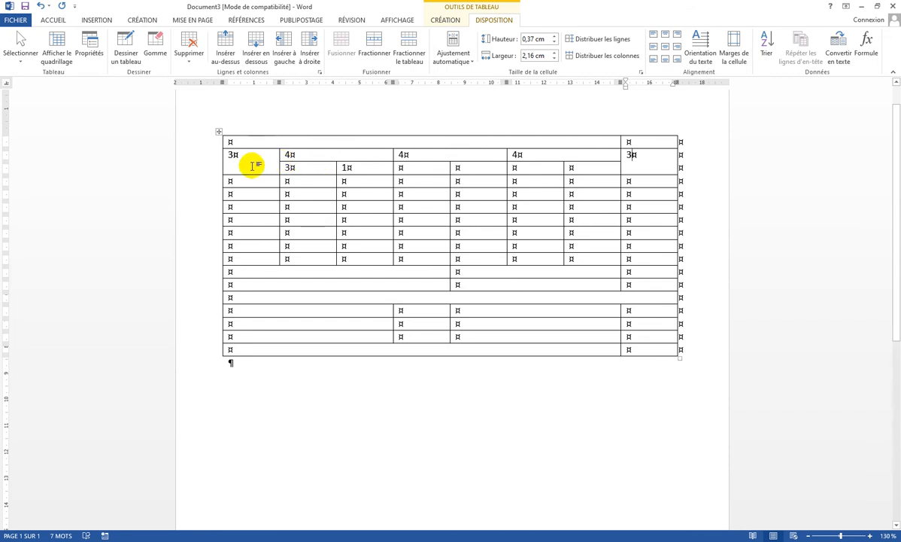
Step: Select the leftmost cells of rows 1, 2, 4, 5 and 14 one at a time
left_click(221, 142)
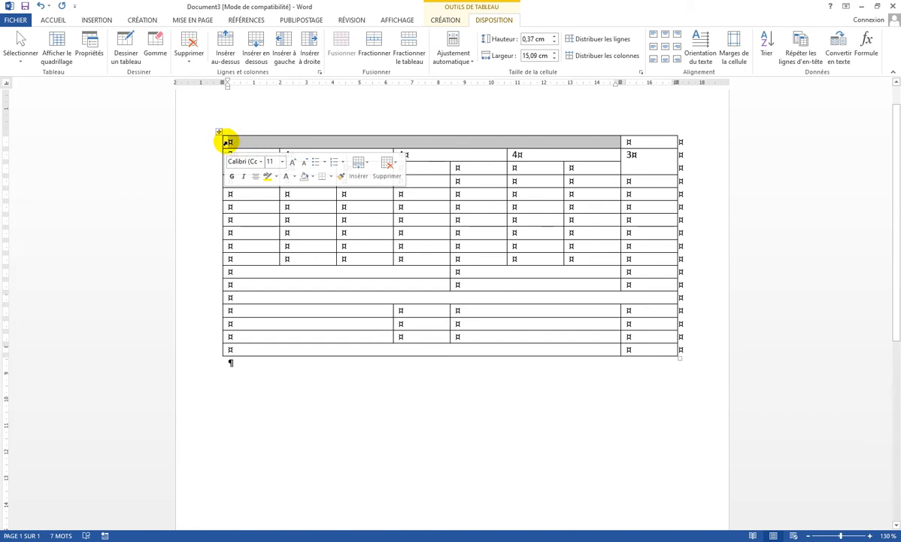
left_click(265, 140)
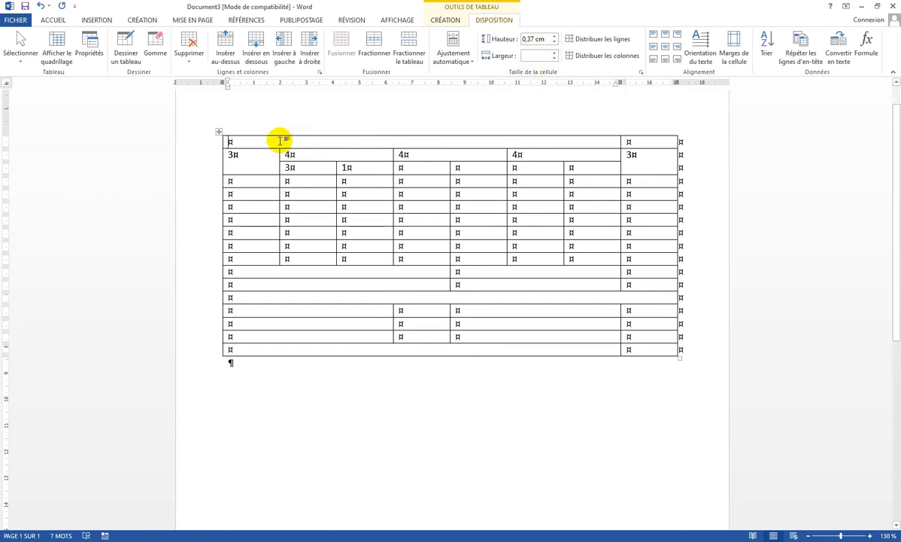
left_click(219, 141)
left_click(224, 160)
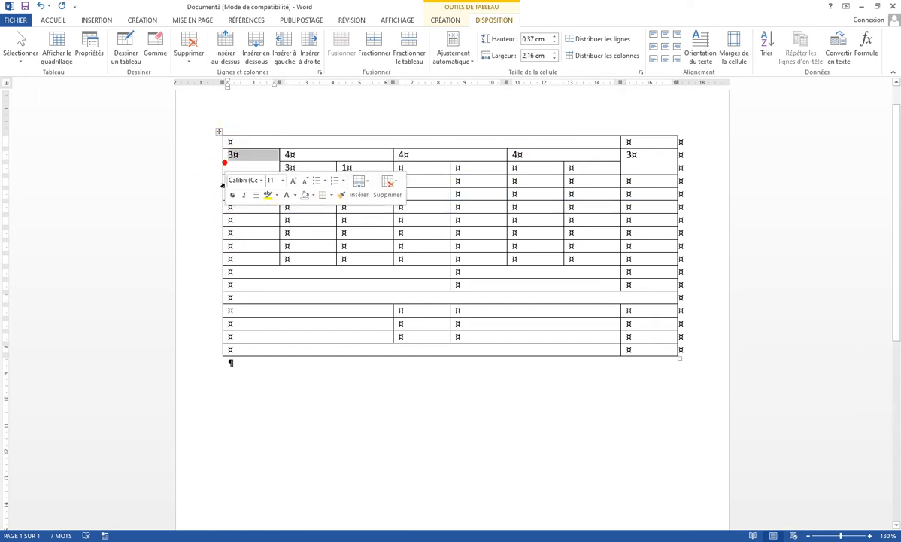
left_click(224, 181)
left_click(224, 194)
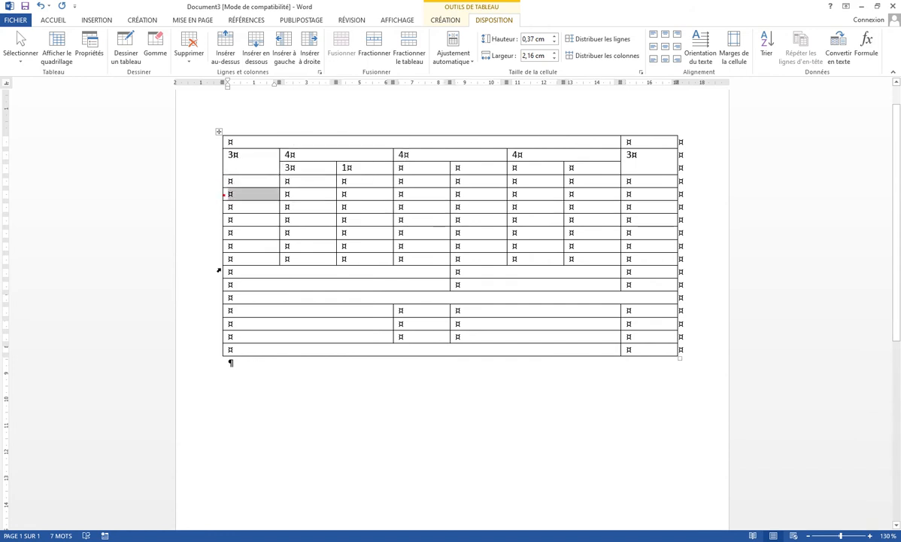
left_click(223, 311)
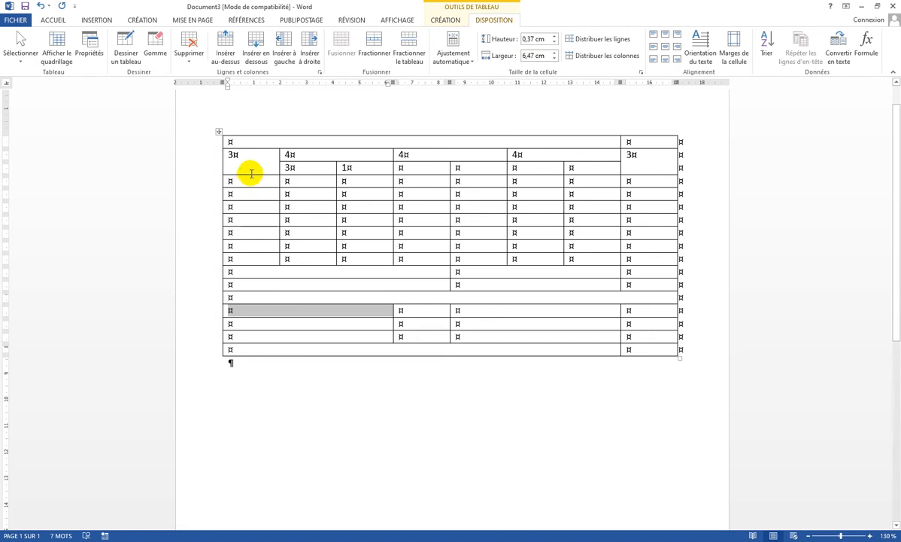
Step: Set the first row's merged cell to 15 cm wide and its last cell to 3 cm wide
left_click(225, 141)
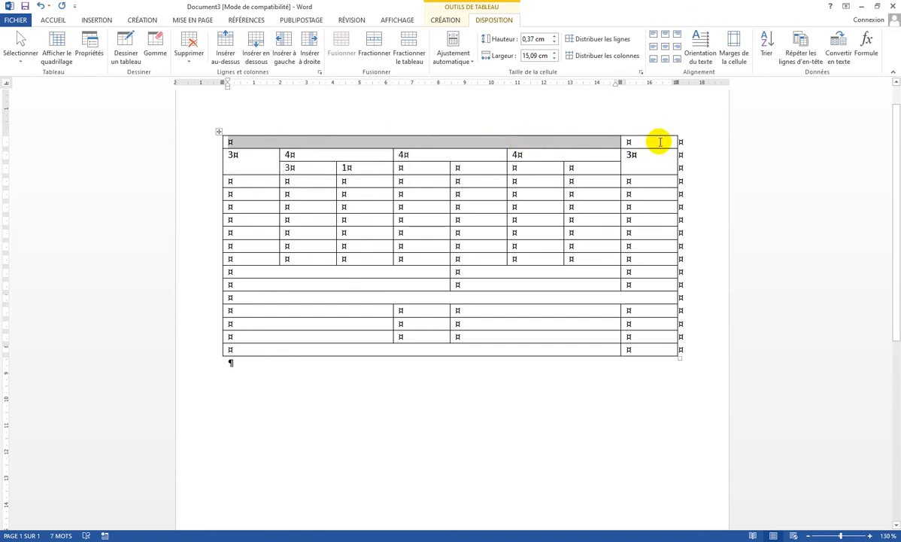
left_click(555, 58)
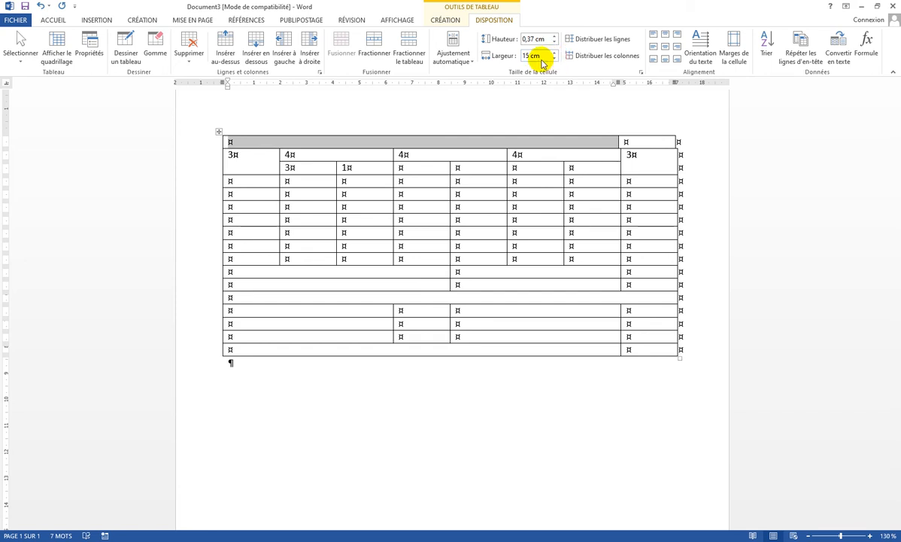
left_click(620, 143)
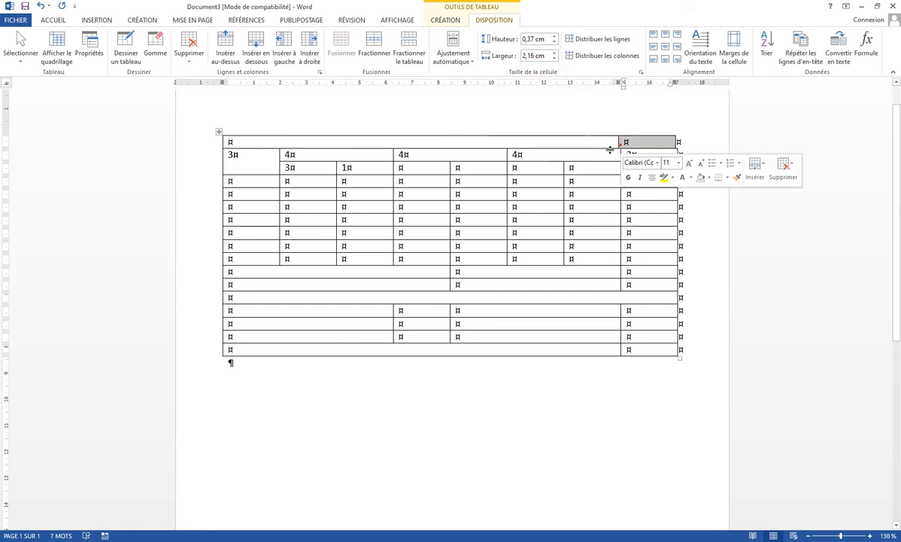
left_click(555, 53)
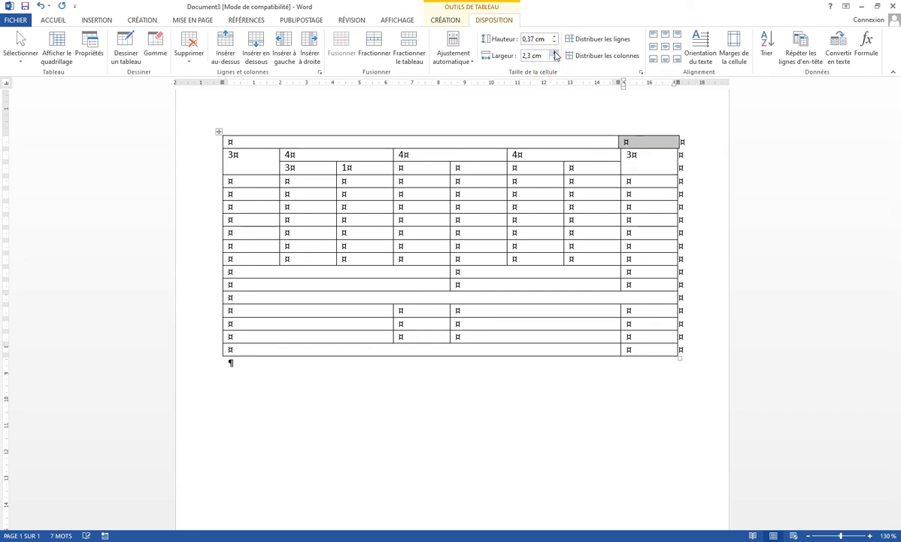
left_click(555, 54)
left_click(555, 53)
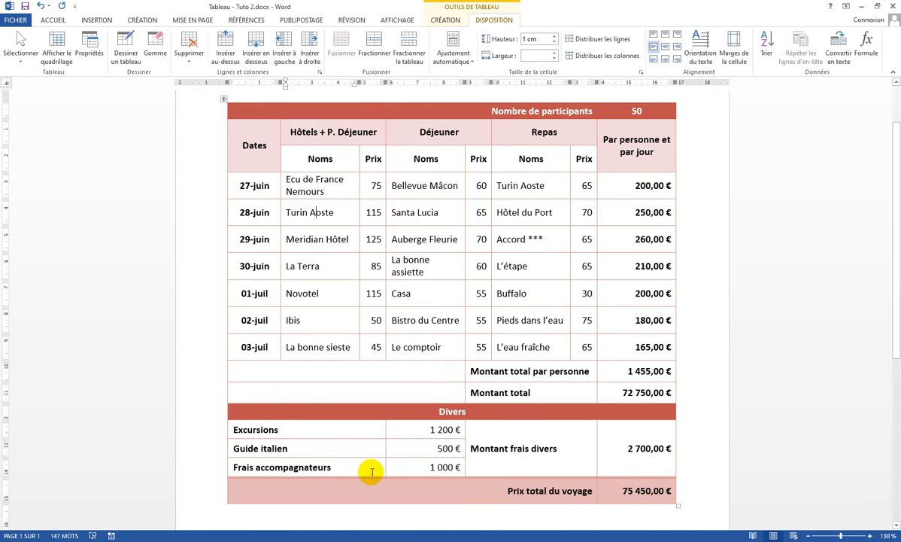
Step: Check the Dates and Par personne et par jour columns in Tableau - Tuto 2.docx, and enter 2 and 3 in the new table's first and last header cells
left_click_drag(225, 145, 240, 273)
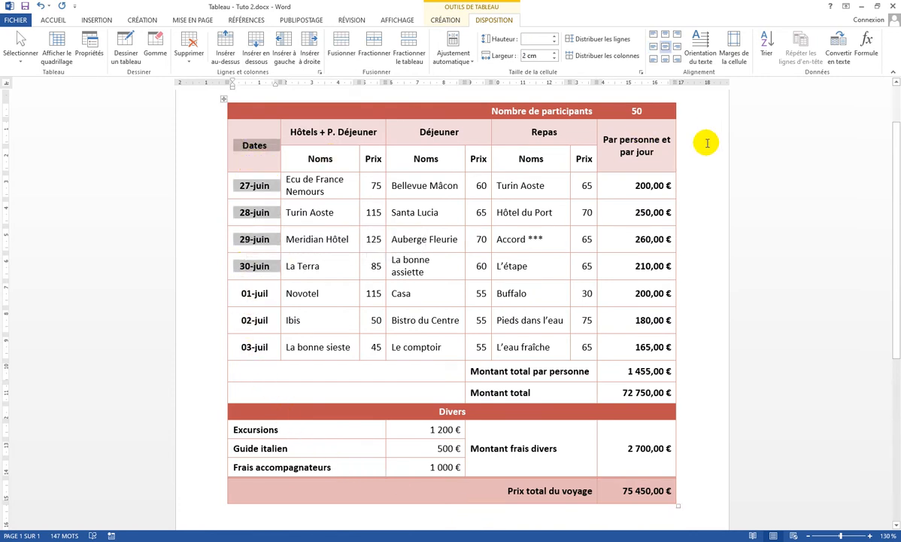
left_click_drag(650, 153, 618, 255)
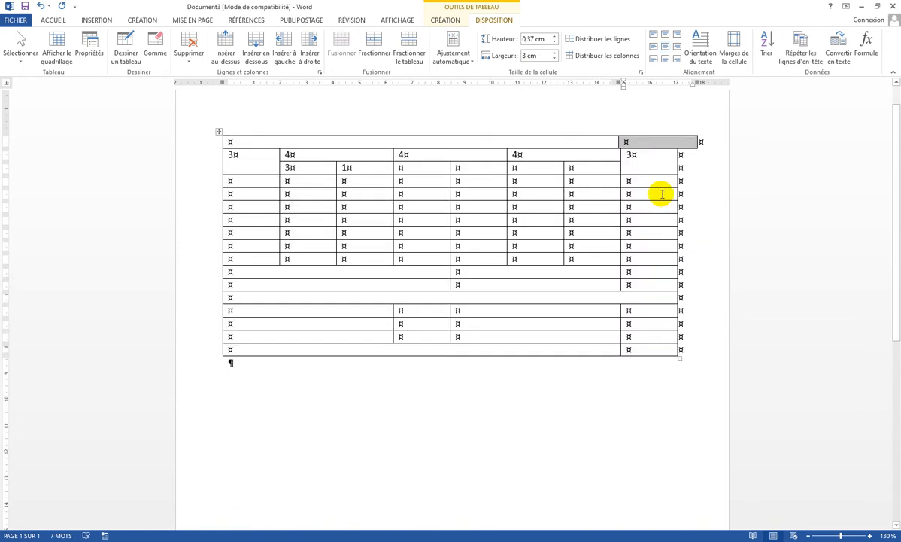
left_click(250, 162)
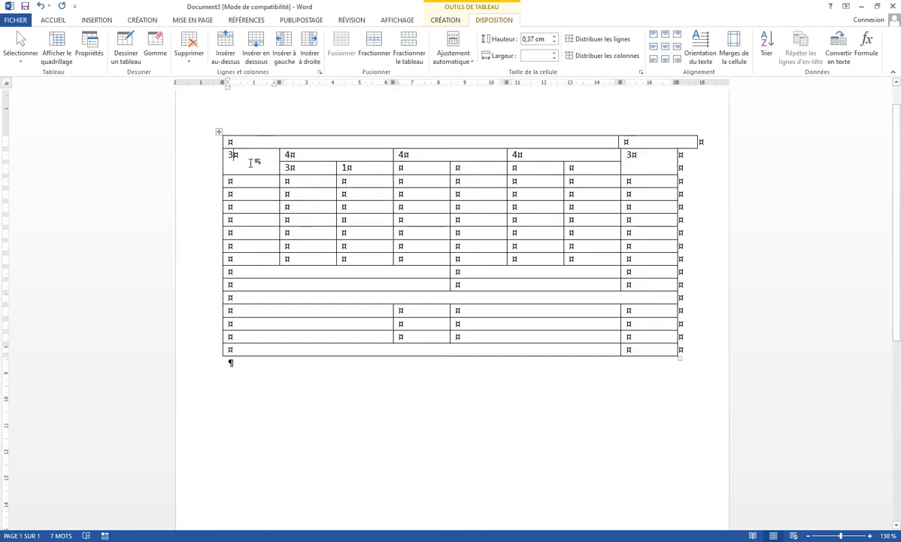
key("BackSpace")
type("2")
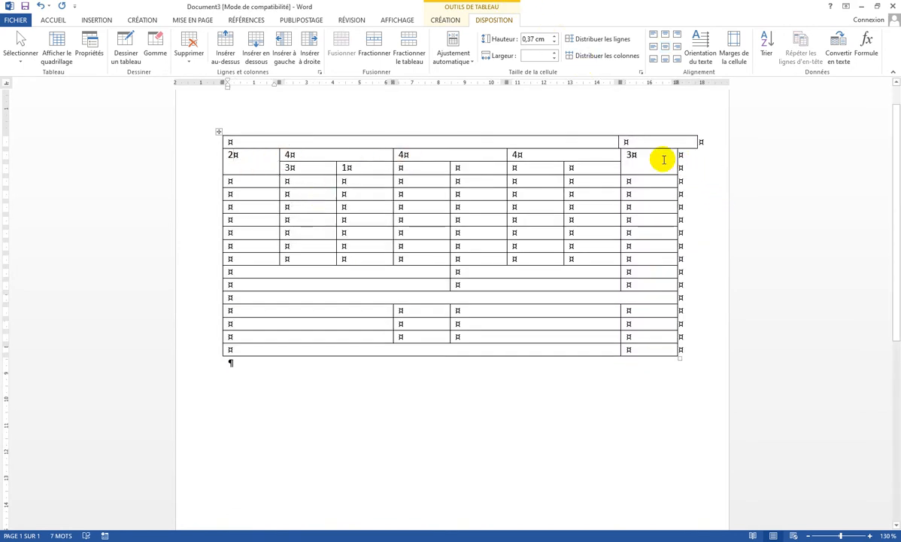
left_click(659, 157)
key("BackSpace")
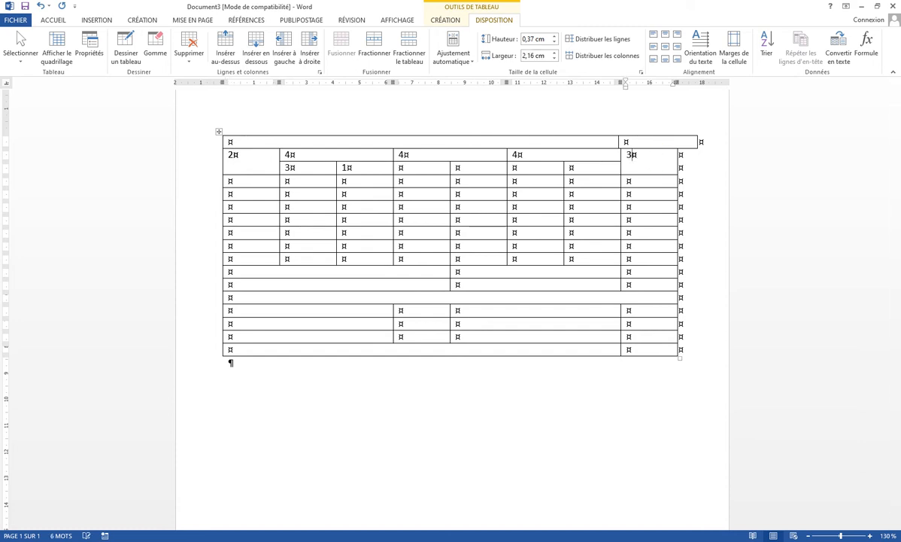
type("3")
Step: Reduce the width of the first row's merged cell to 14 cm and check the width of the cell beside it
left_click(223, 143)
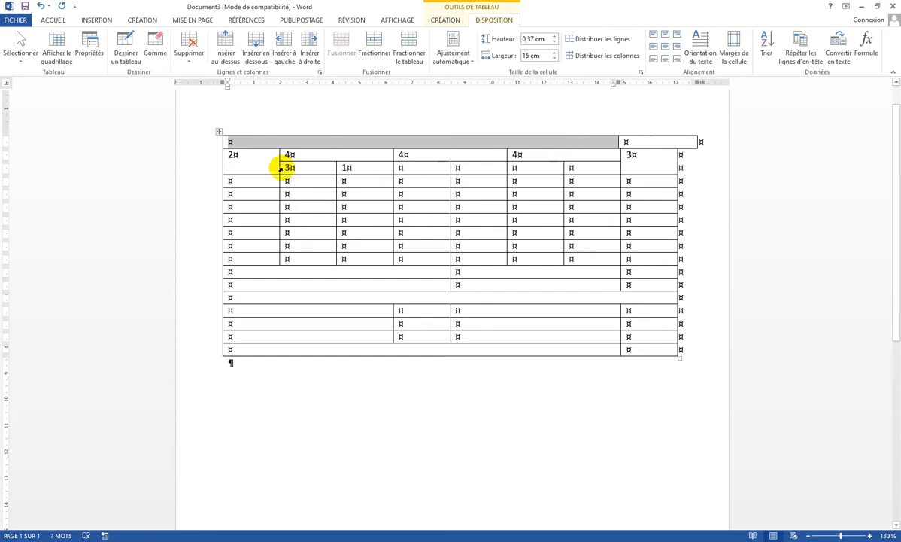
left_click(554, 61)
left_click(554, 60)
left_click(555, 60)
left_click(554, 60)
left_click(554, 60)
left_click(554, 60)
left_click(555, 60)
left_click(555, 60)
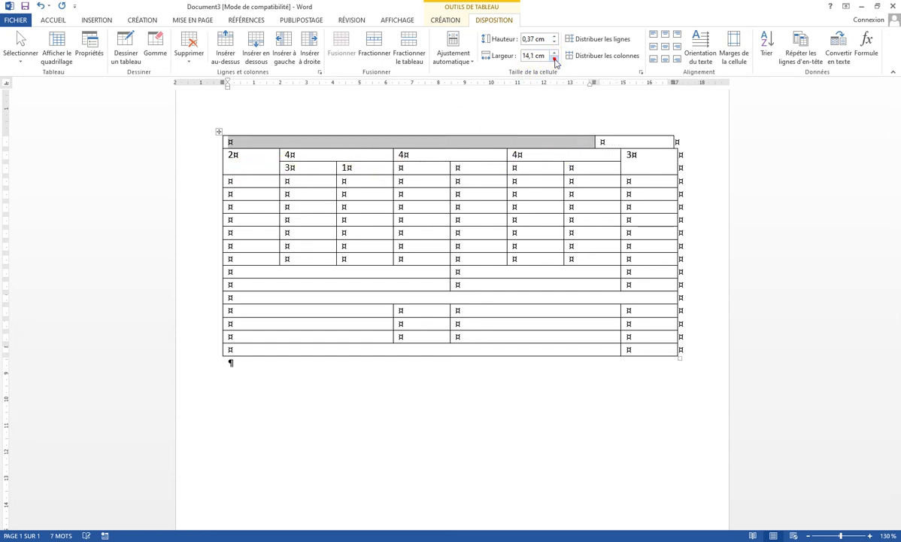
left_click(555, 61)
left_click(594, 141)
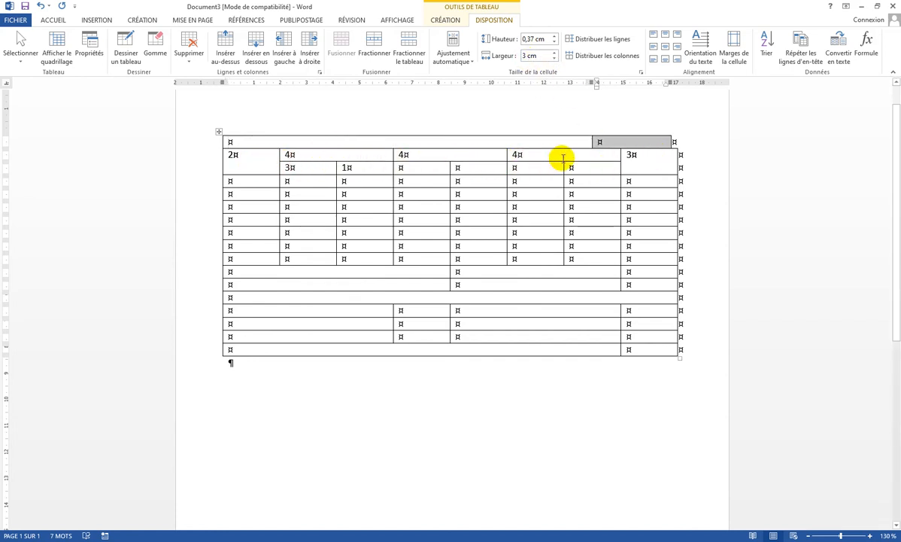
Step: Set the width of row 2's first cell, containing 2, to 2 cm
left_click(223, 169)
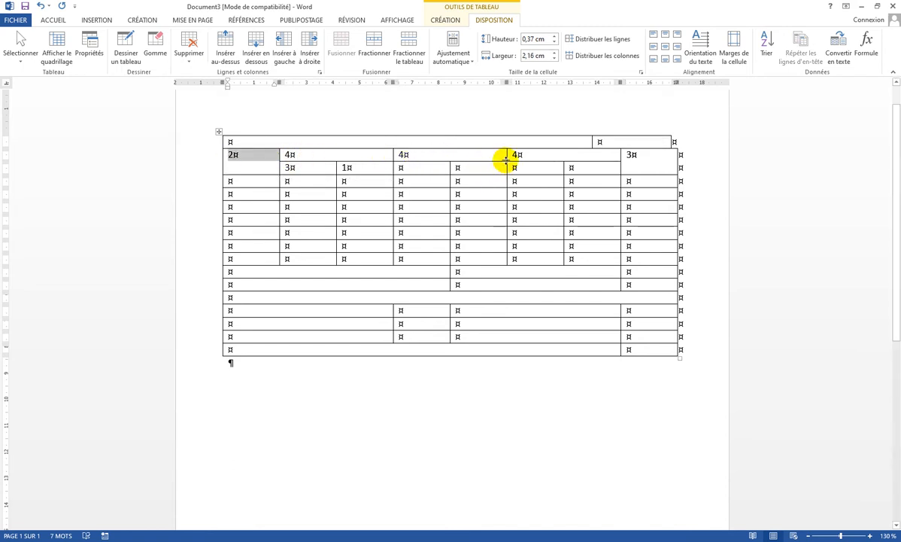
left_click(553, 60)
left_click(553, 59)
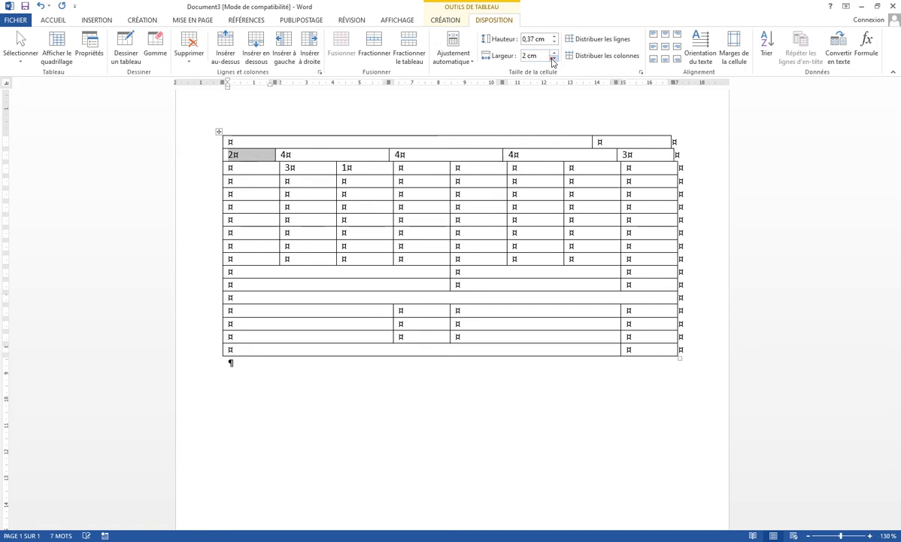
Step: Set each of the three row 2 cells containing 4 to 4 cm wide and check their common width
left_click(278, 156)
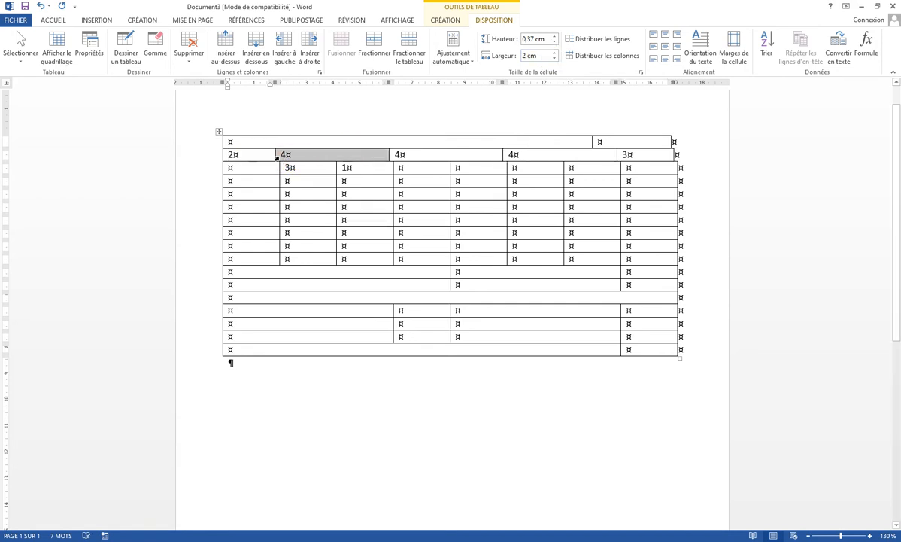
left_click(554, 59)
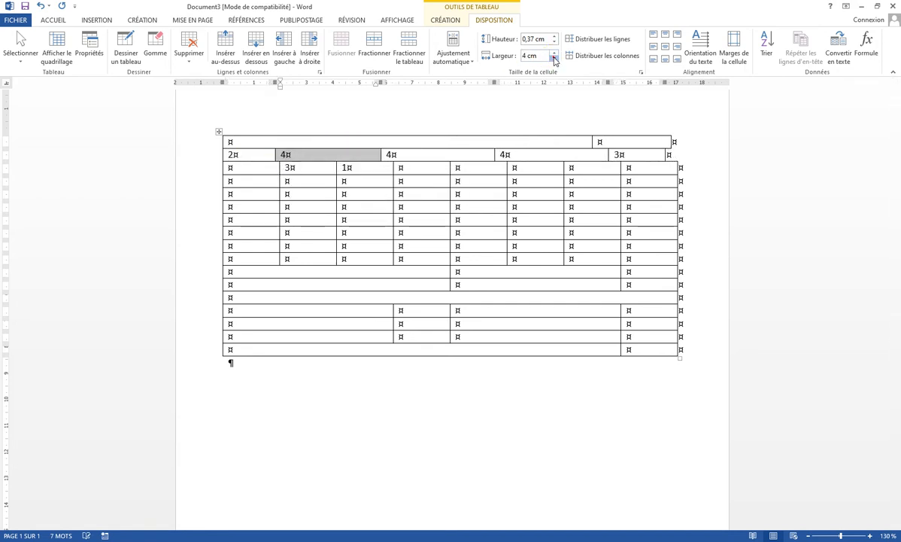
left_click(380, 156)
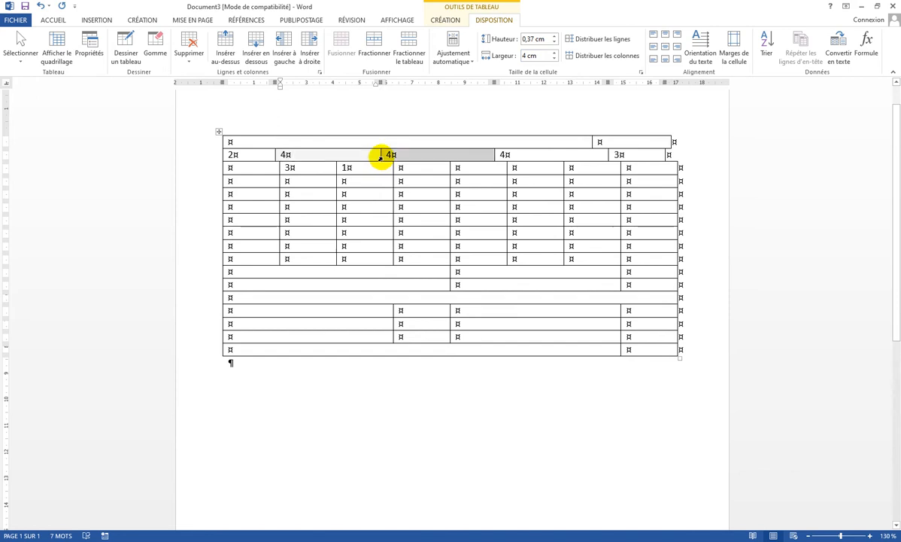
left_click(554, 59)
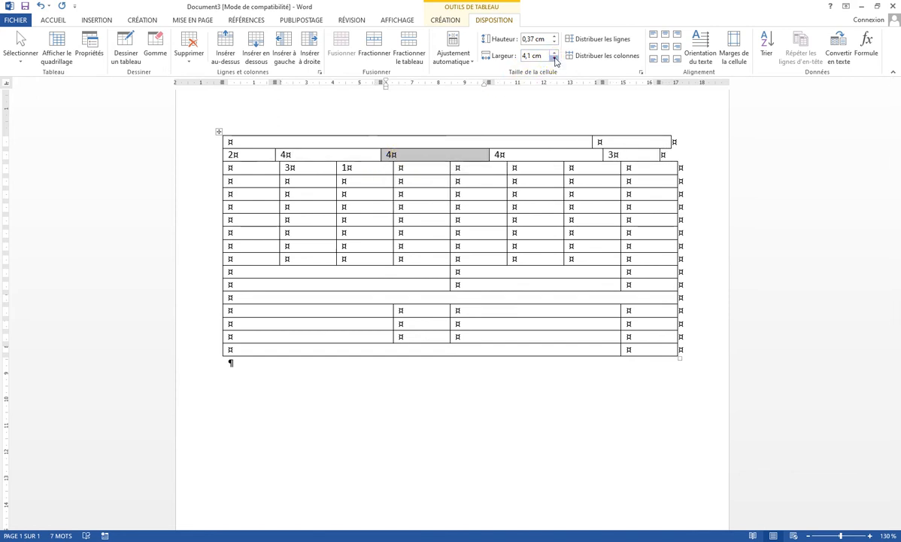
left_click(554, 59)
left_click(487, 157)
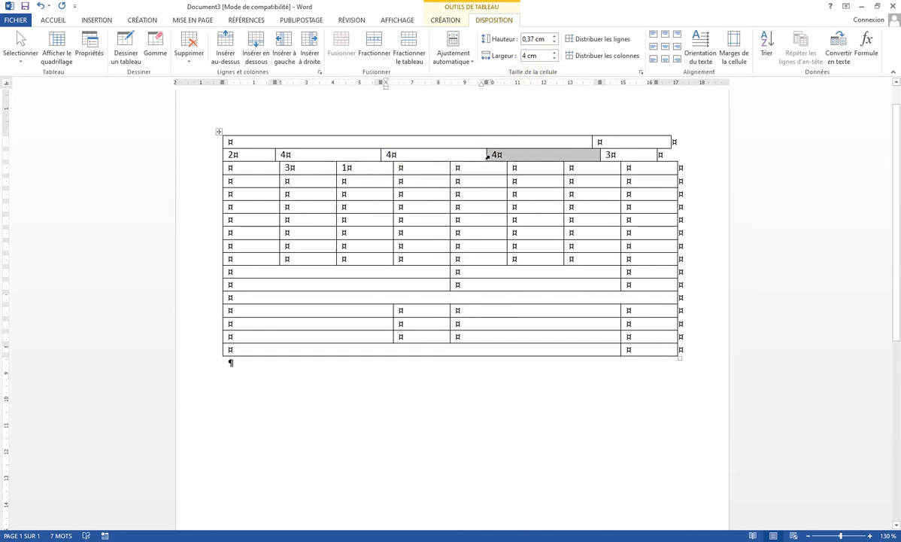
left_click(555, 59)
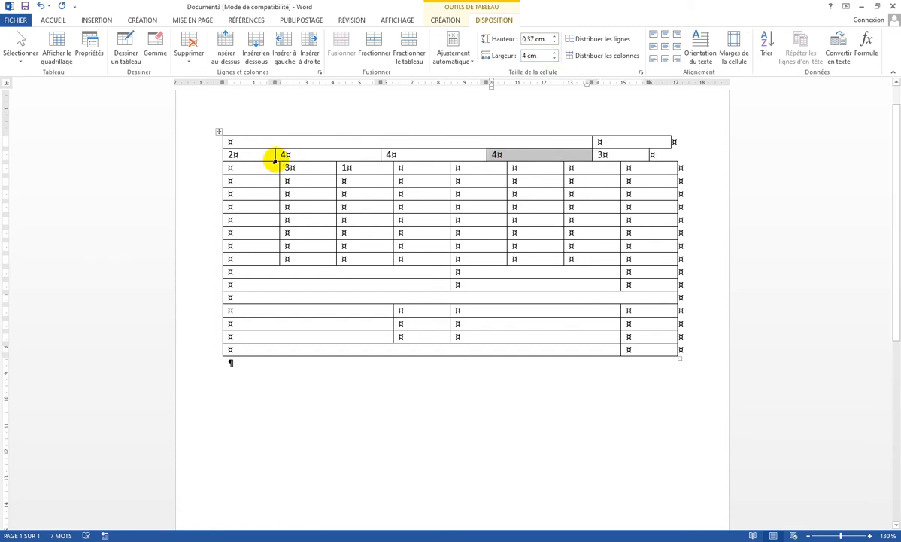
left_click_drag(276, 159, 507, 155)
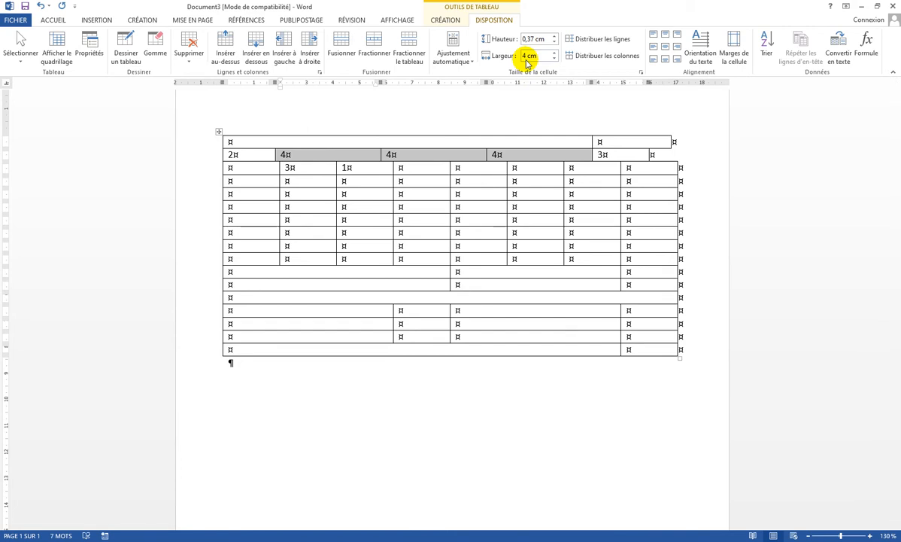
Step: Set the width of row 2's last cell, containing 3, to 3 cm
left_click(594, 160)
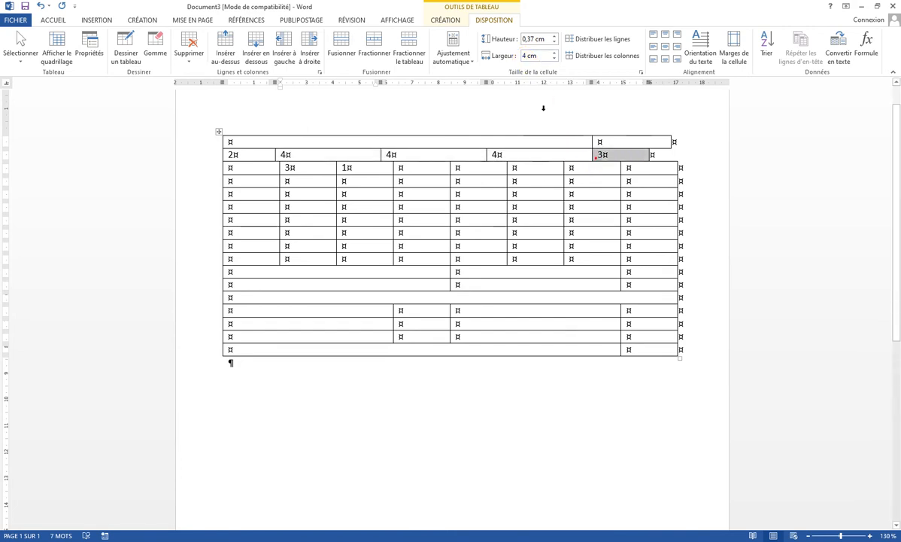
left_click(555, 53)
left_click(556, 54)
left_click(556, 54)
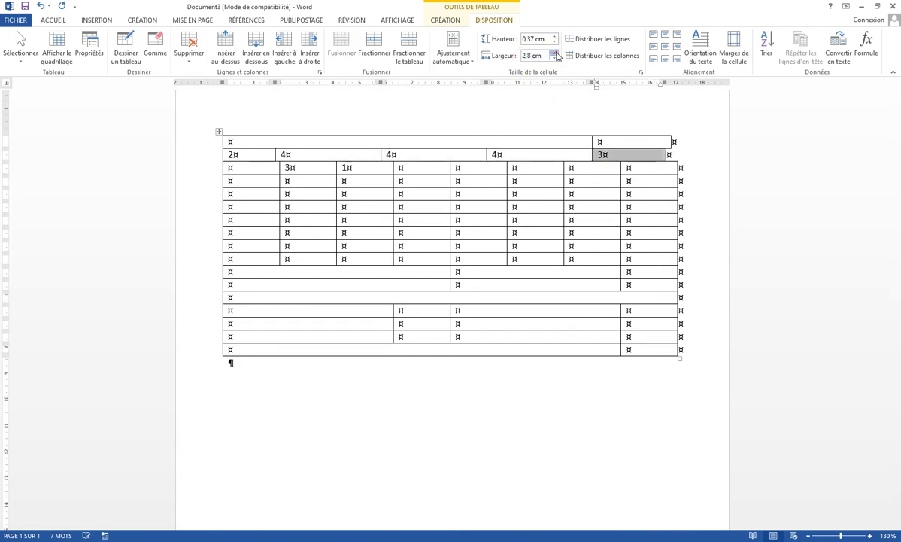
left_click(556, 54)
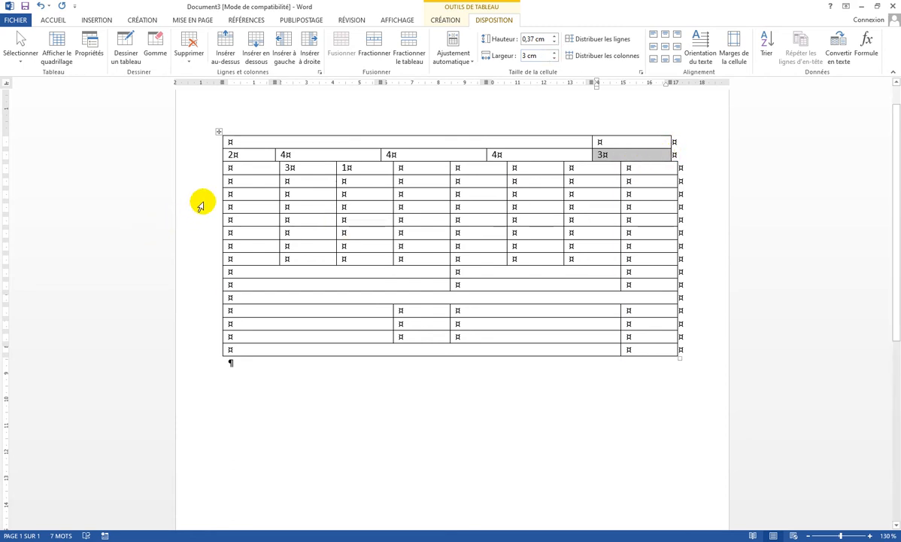
Step: Set the first column's cells in rows 3 to 10 to 2 cm wide
left_click_drag(227, 167, 230, 260)
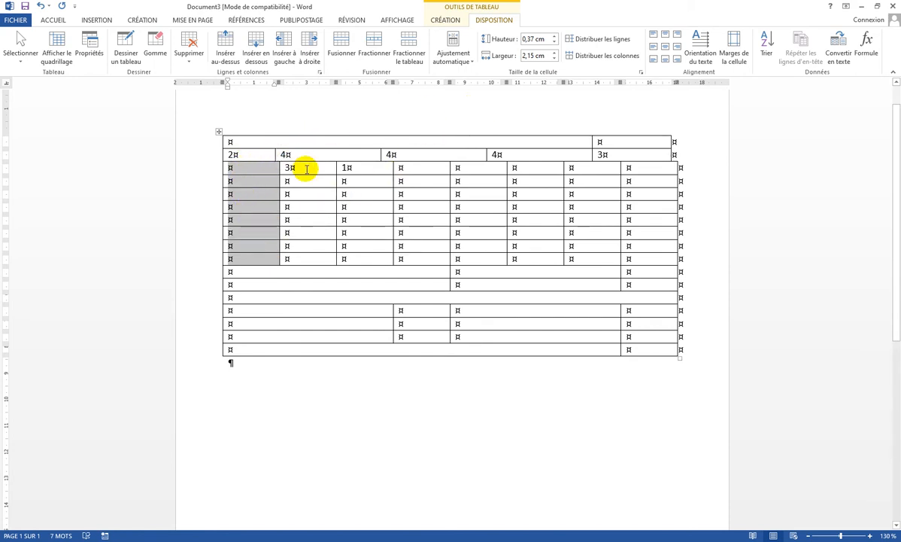
left_click(554, 59)
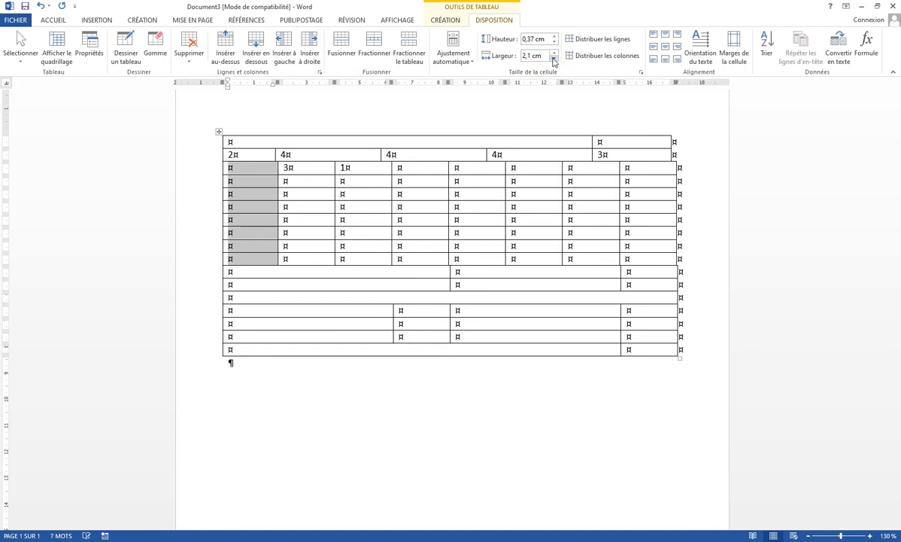
left_click(553, 59)
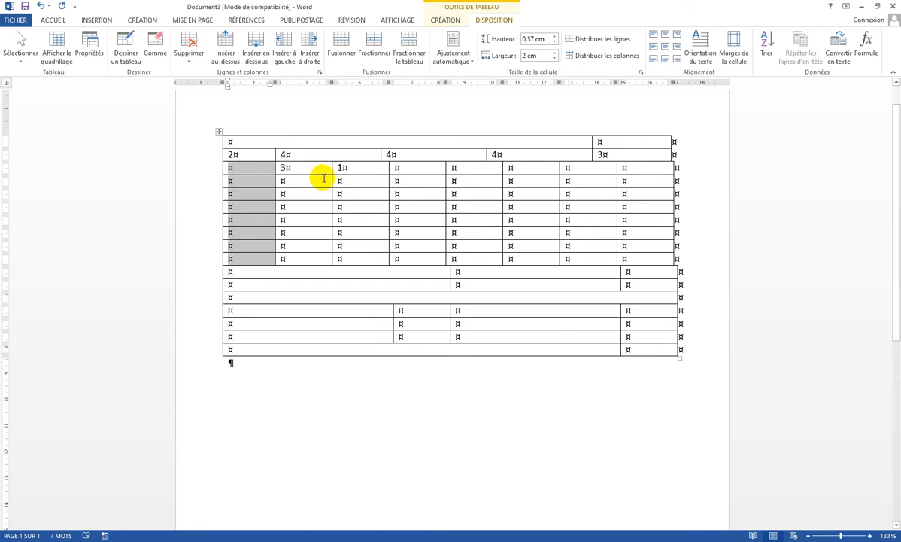
Step: Set the second column's cells in rows 3 to 10, headed by the cell containing 3, to 3 cm wide
left_click_drag(303, 168, 352, 256)
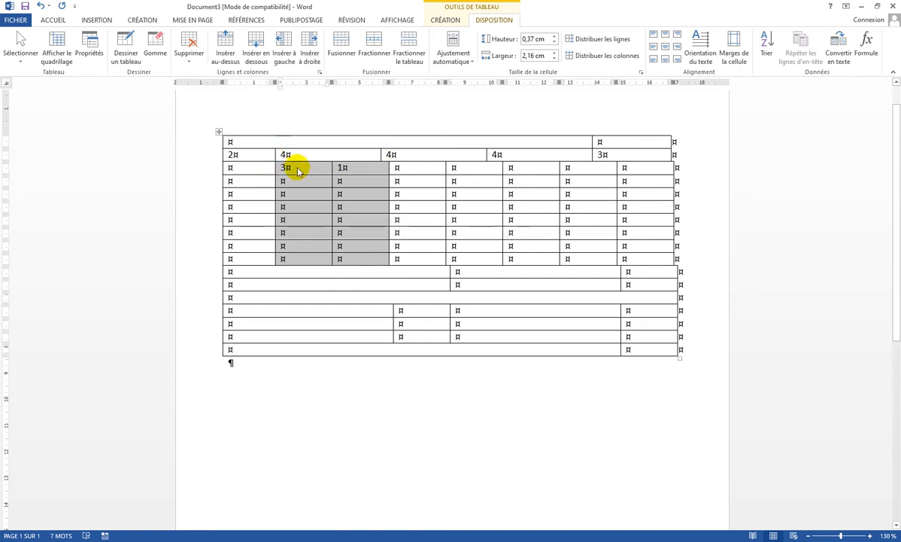
left_click(299, 171)
left_click_drag(280, 173, 281, 258)
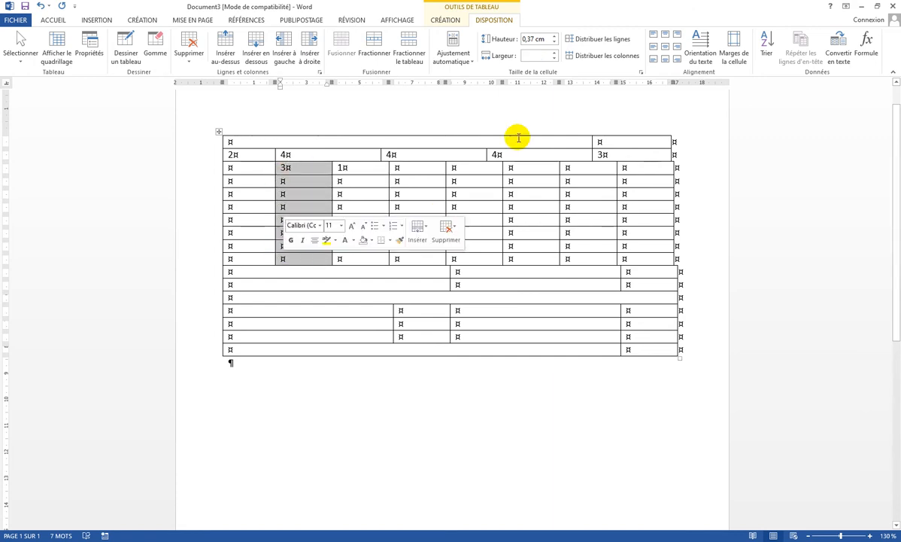
left_click(555, 54)
left_click(555, 55)
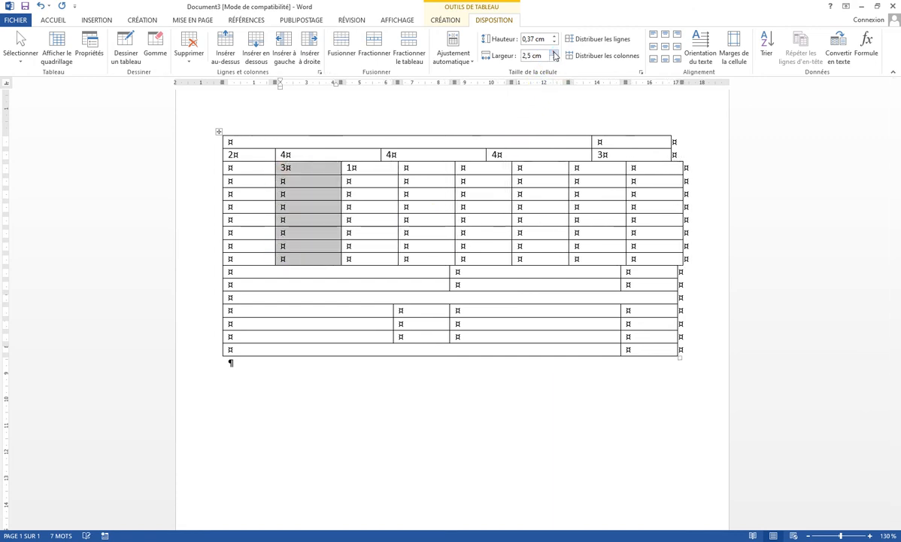
left_click(554, 55)
left_click(554, 55)
Step: Set the third column's cells in rows 3 to 10, headed by the cell containing 1, to 1 cm wide
left_click(359, 167)
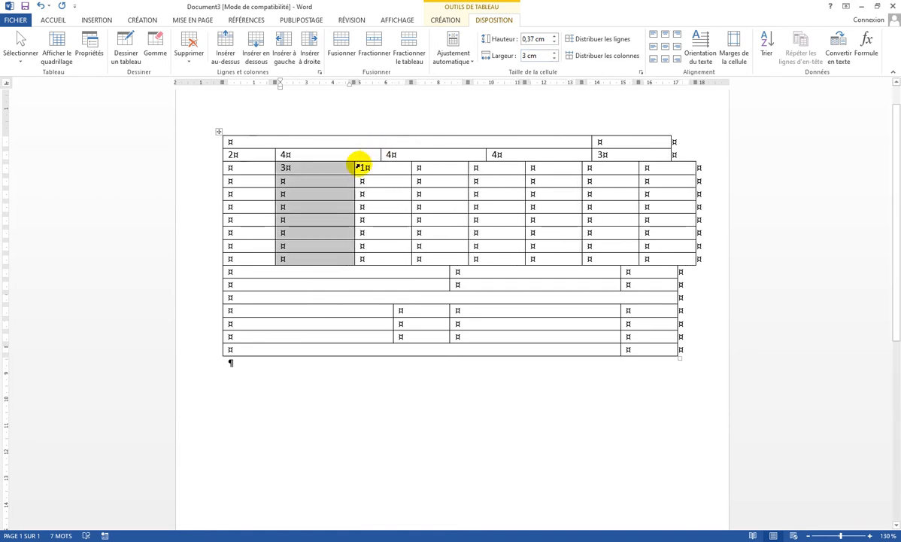
left_click_drag(359, 166, 362, 259)
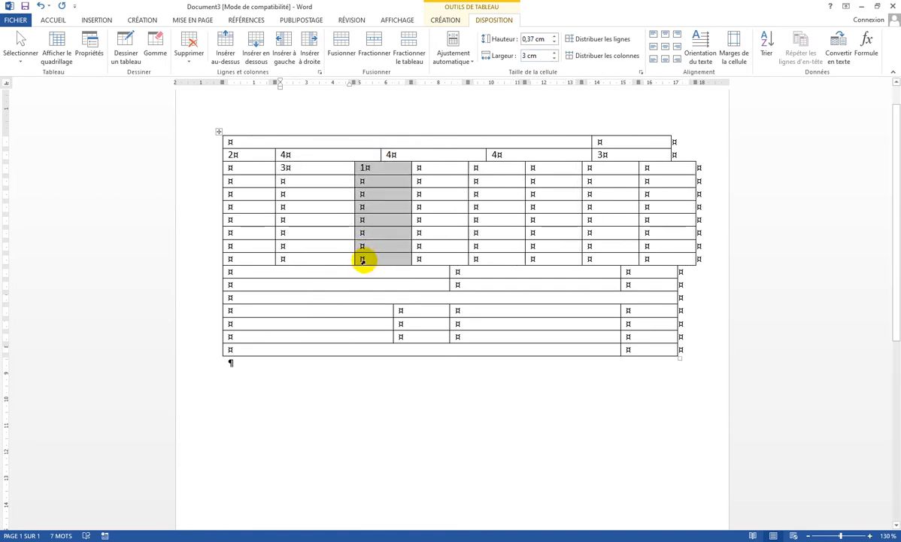
left_click(554, 59)
left_click(554, 58)
left_click(554, 58)
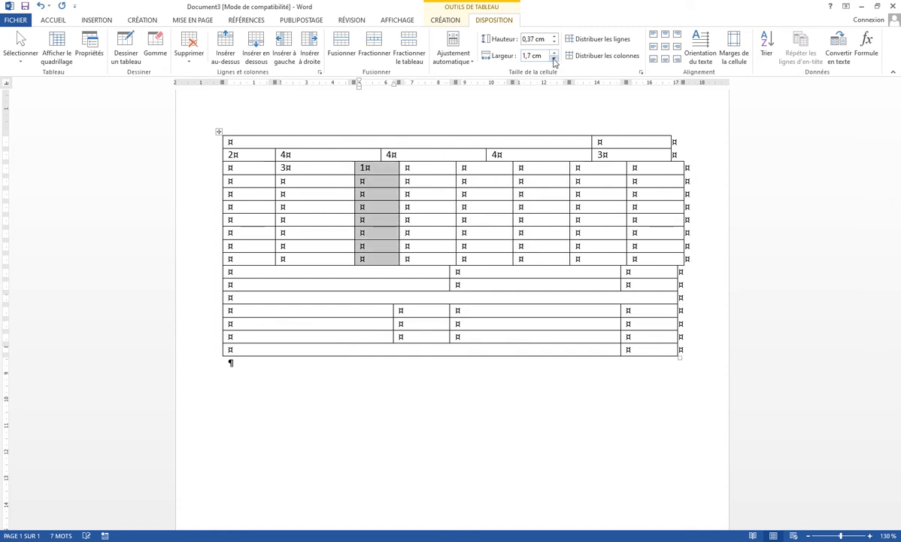
left_click(554, 60)
left_click(553, 60)
left_click(554, 60)
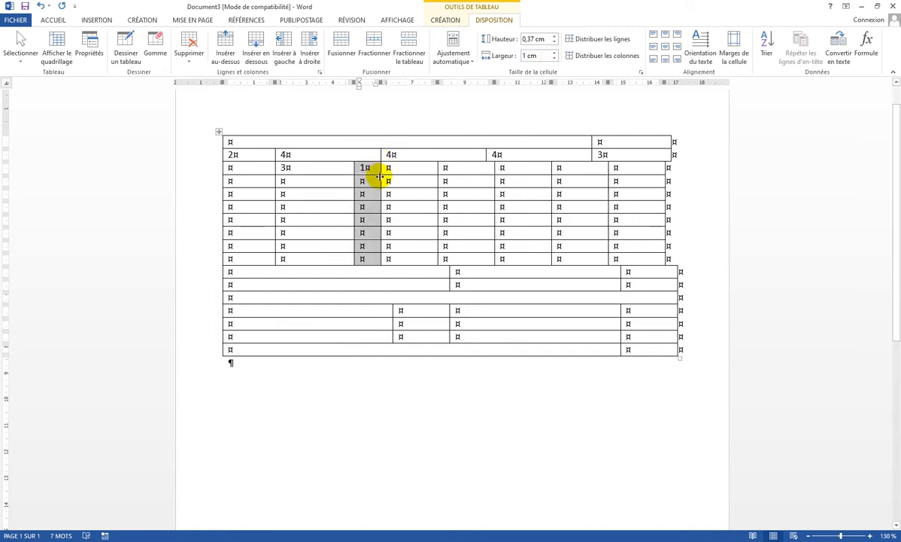
Step: Set the fourth column's cells in rows 3 to 10 to 3 cm wide
left_click_drag(384, 169, 401, 263)
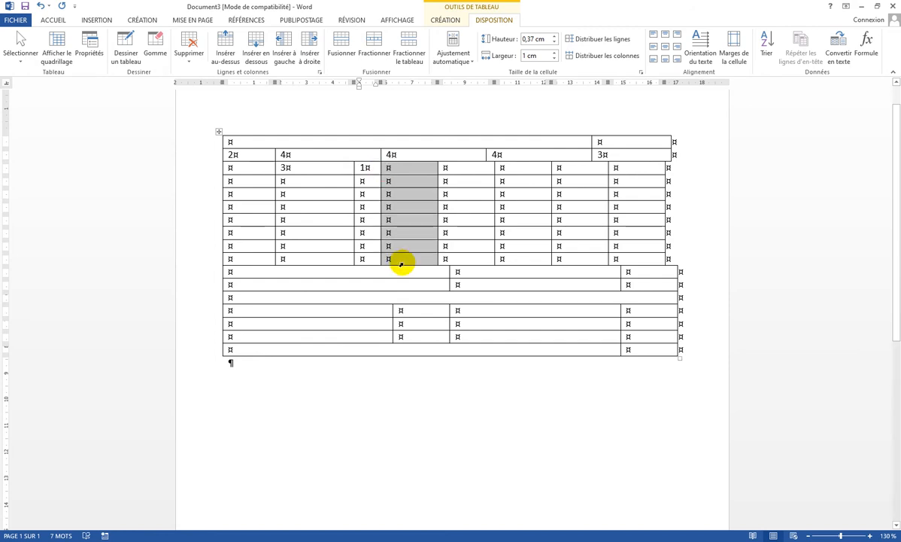
left_click(554, 52)
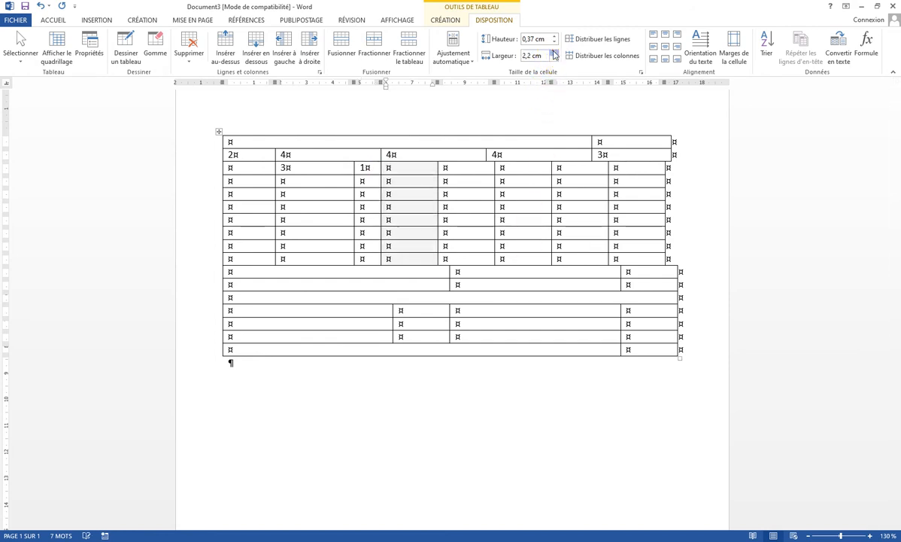
left_click(553, 53)
left_click(554, 52)
left_click(554, 53)
left_click(554, 53)
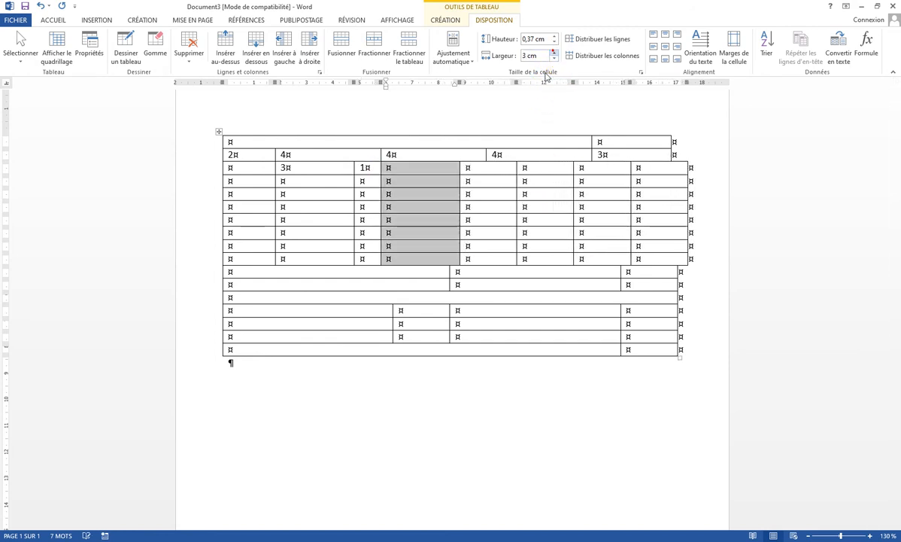
Step: Set the fifth column's cells in rows 3 to 10 to 1 cm wide
left_click_drag(460, 170, 467, 258)
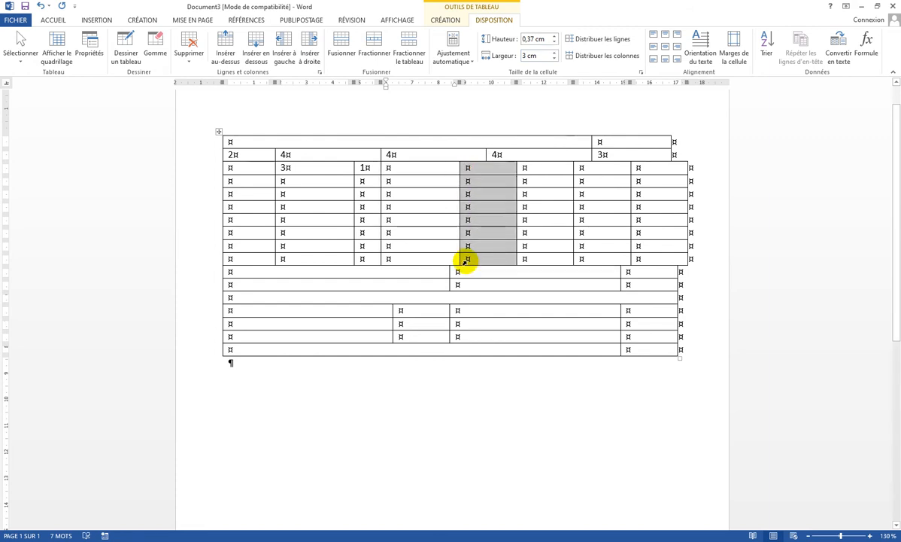
left_click(554, 59)
left_click(555, 59)
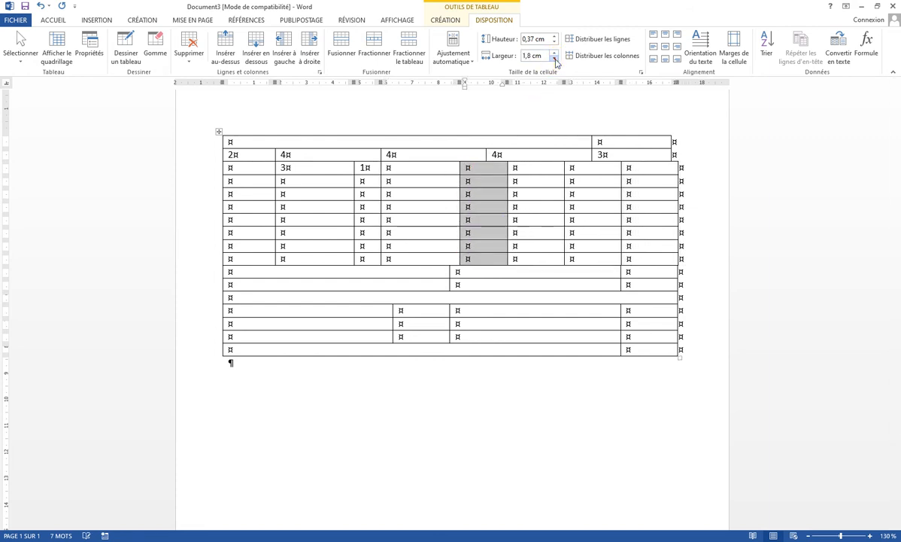
left_click(554, 59)
left_click(554, 59)
left_click(554, 59)
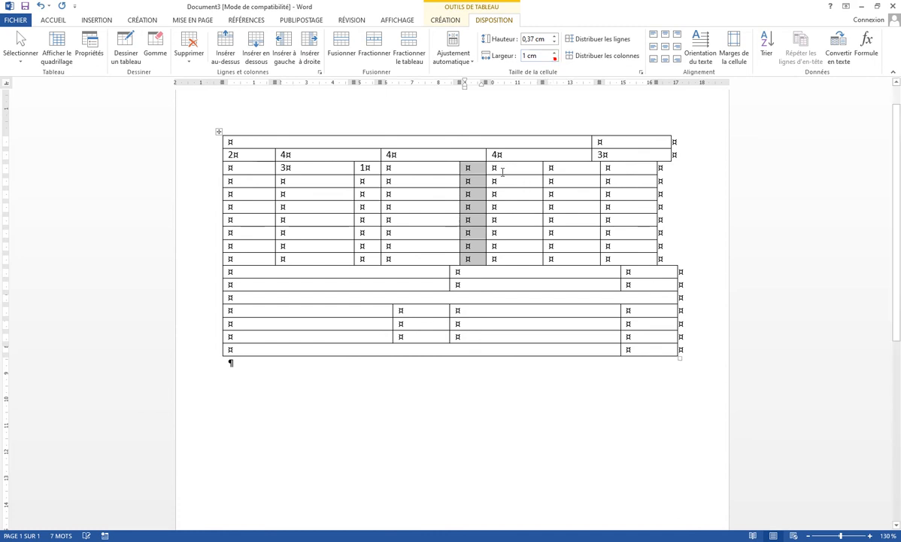
Step: Set the sixth column's cells in rows 3 to 10 to 3 cm wide
left_click_drag(493, 167, 495, 258)
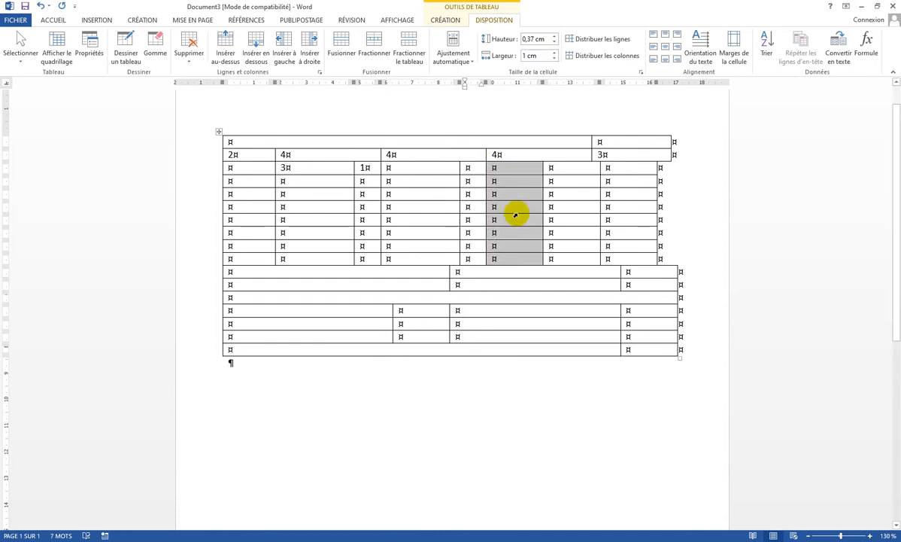
left_click(535, 56)
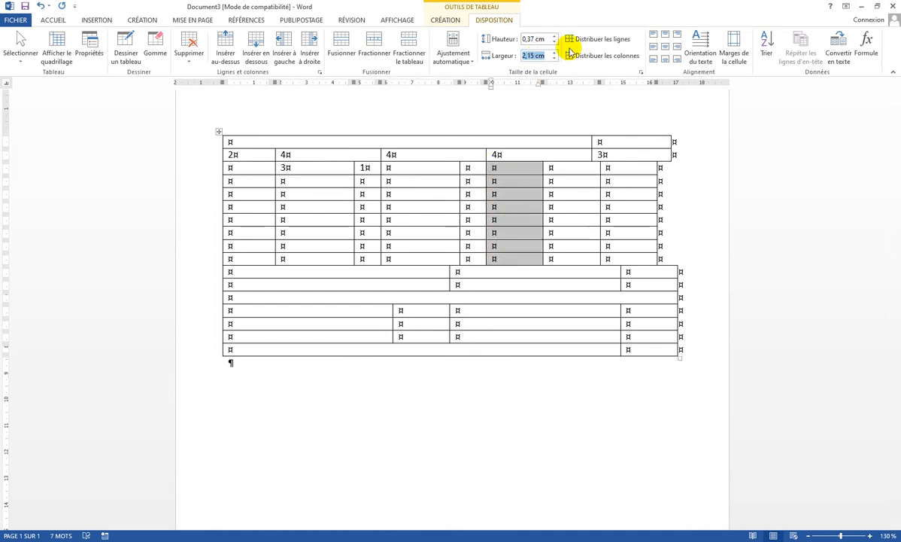
type("3")
key("Return")
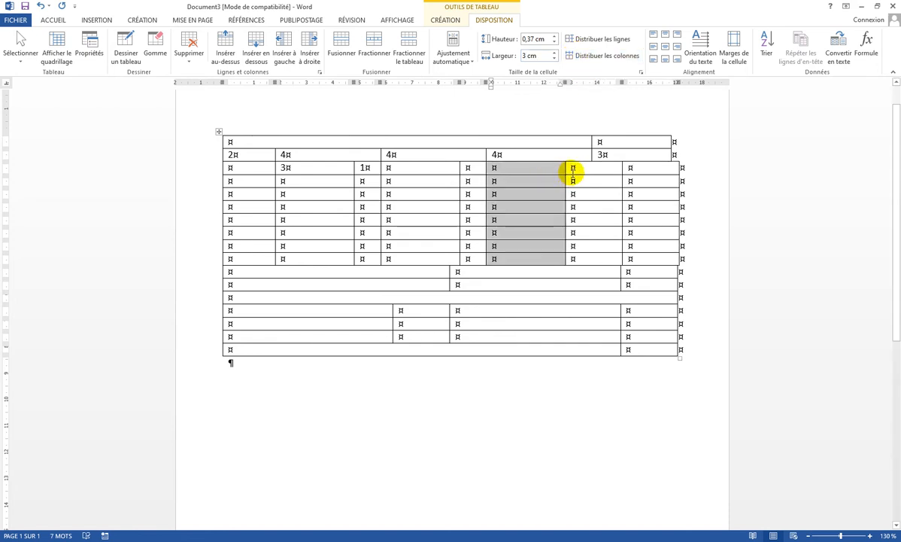
Step: Set the seventh column's cells in rows 3 to 10 to 1 cm wide
left_click_drag(569, 172, 575, 220)
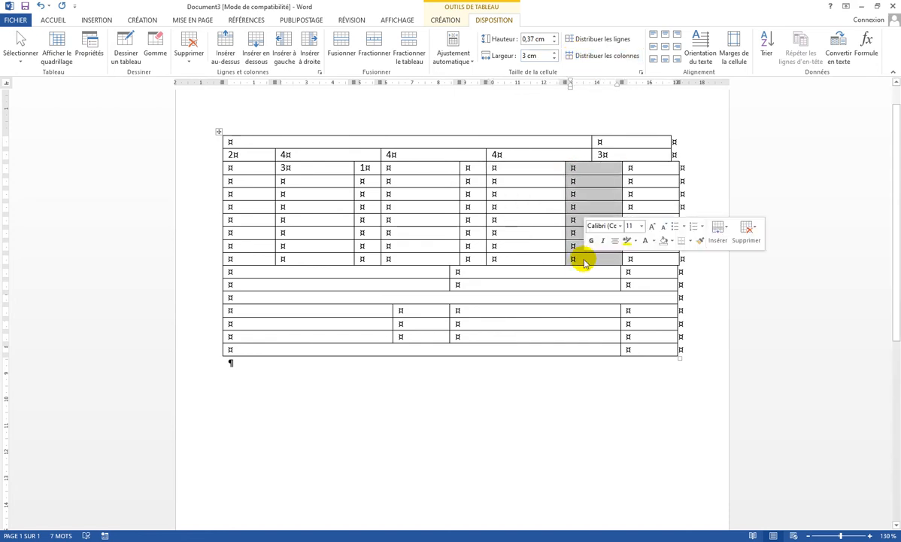
left_click(532, 55)
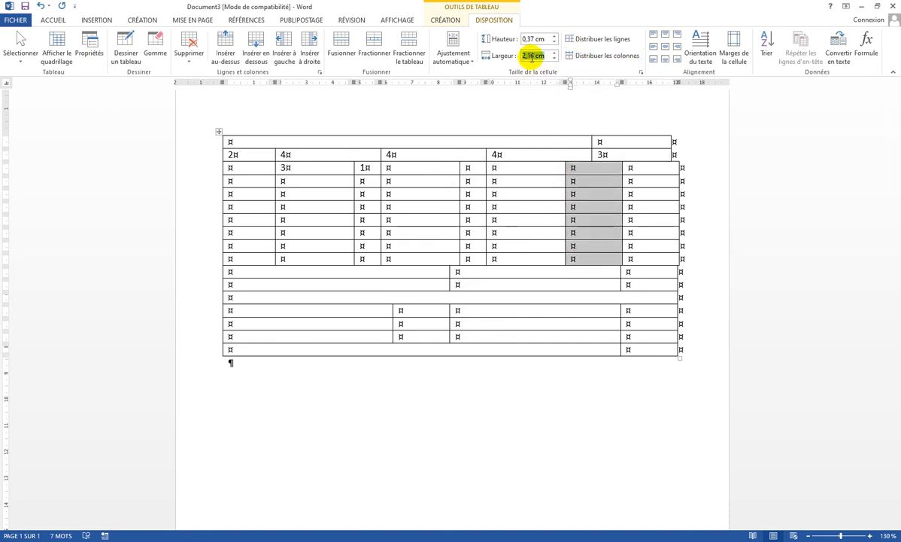
type("1")
key("Return")
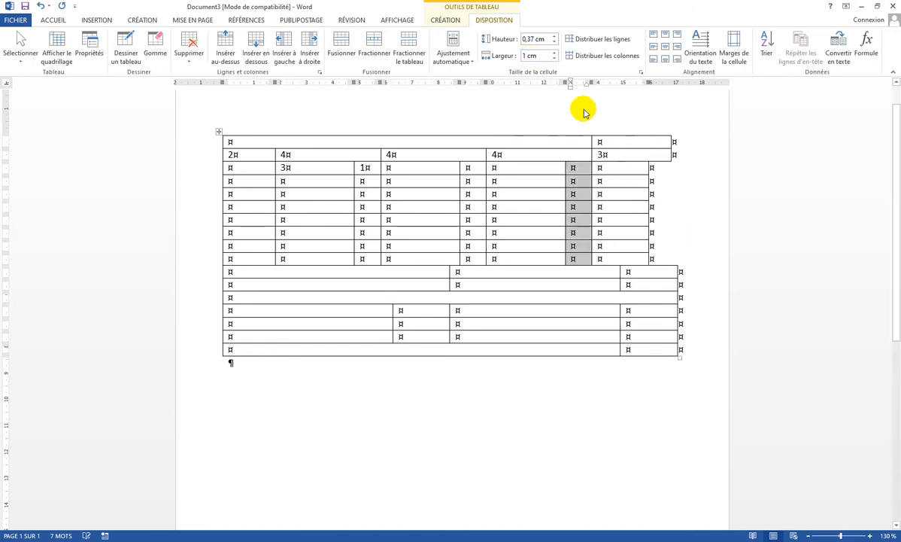
Step: Set the last column's cells in rows 3 to 10 to 3 cm wide
left_click_drag(597, 169, 604, 258)
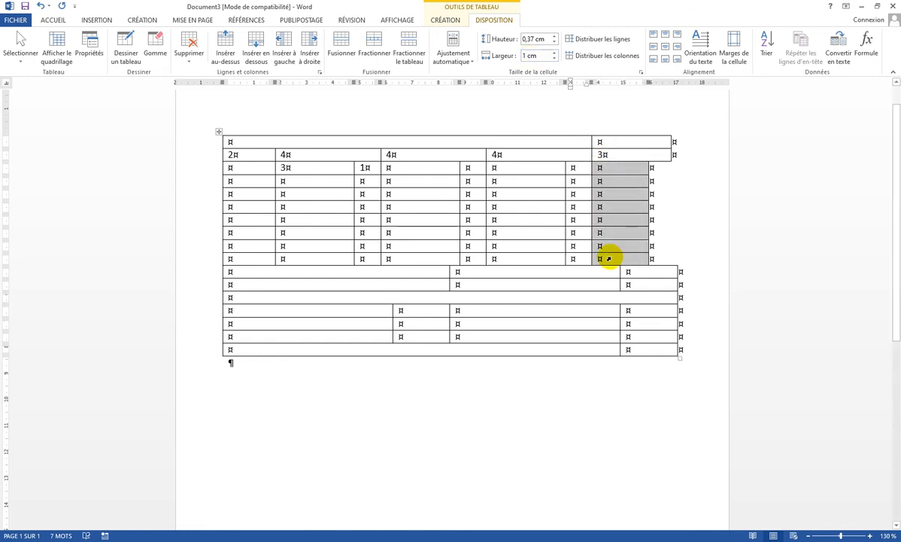
left_click(554, 53)
left_click(555, 53)
left_click(554, 52)
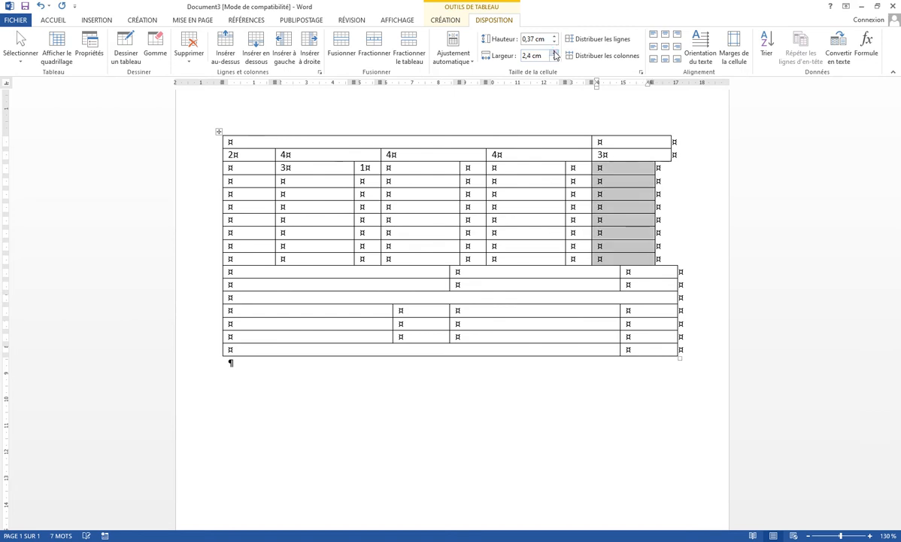
left_click(554, 52)
left_click(554, 53)
left_click(554, 53)
left_click(554, 53)
left_click(555, 53)
left_click(554, 55)
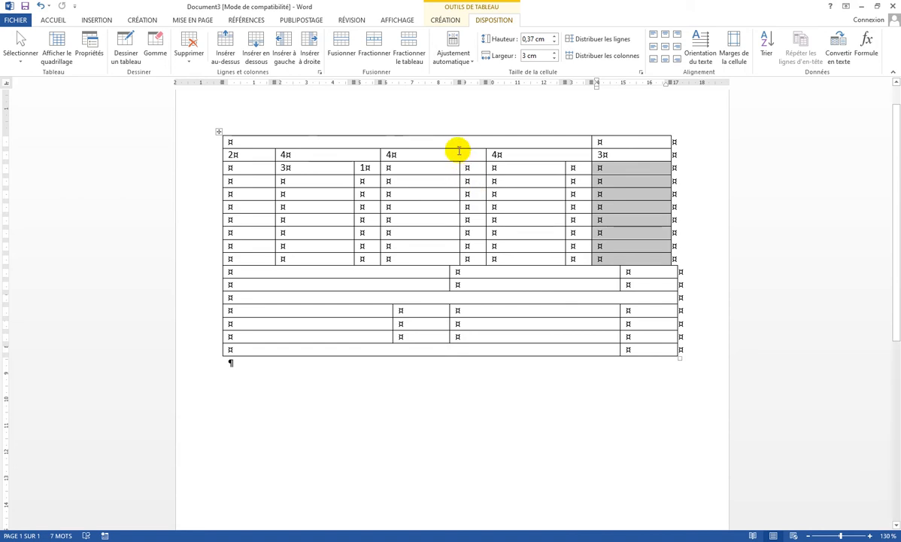
Step: Widen the first merged cells of rows 11 and 12 to about 8,99 cm, aligning their right border with the fourth column above
left_click(419, 271)
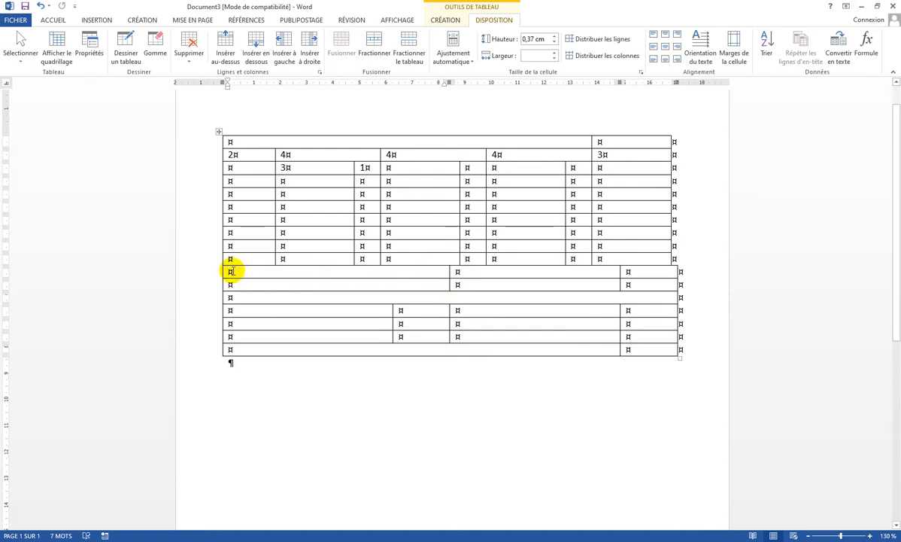
left_click_drag(226, 275, 229, 288)
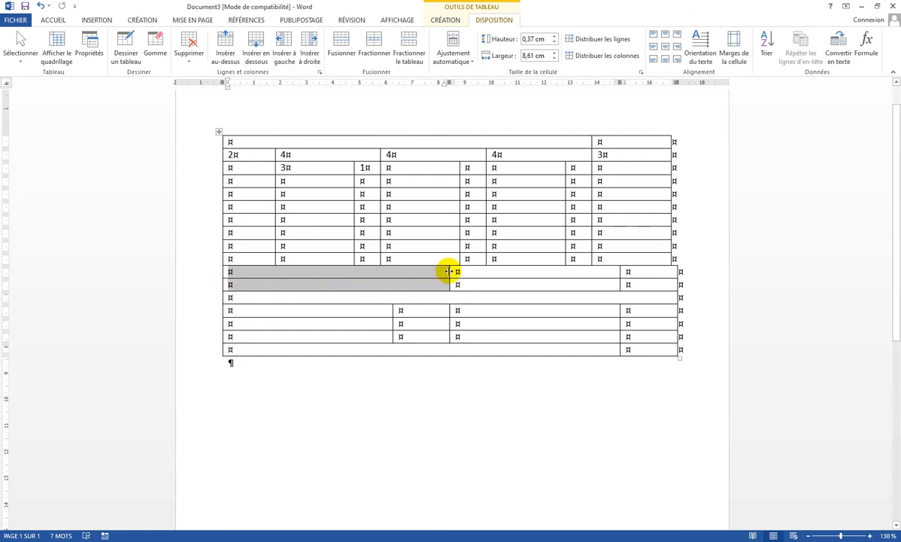
left_click_drag(449, 271, 460, 286)
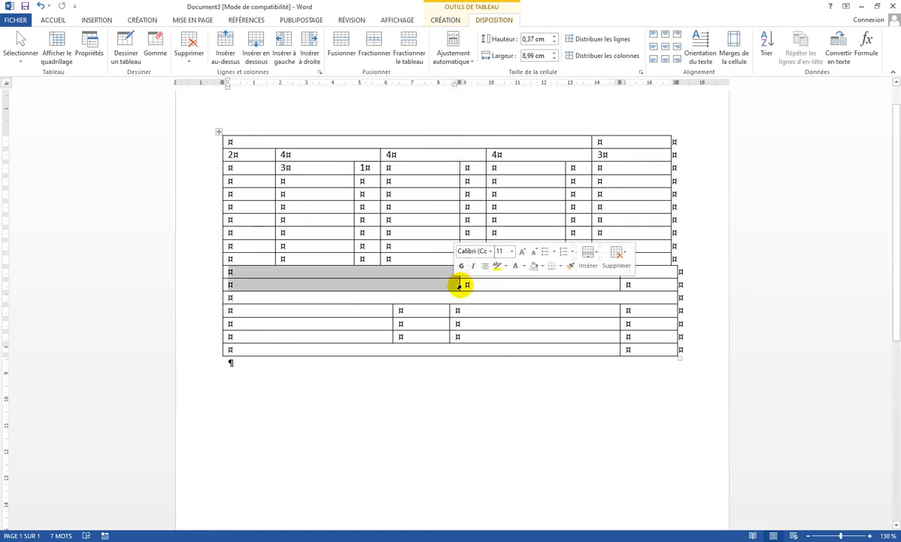
left_click(555, 54)
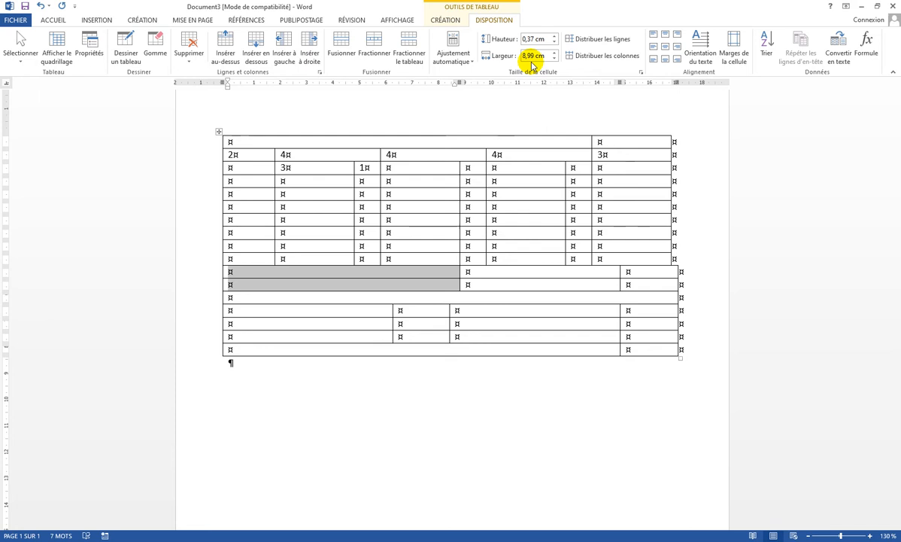
Step: Select the first merged cell of row 11 and check its width
left_click(468, 272)
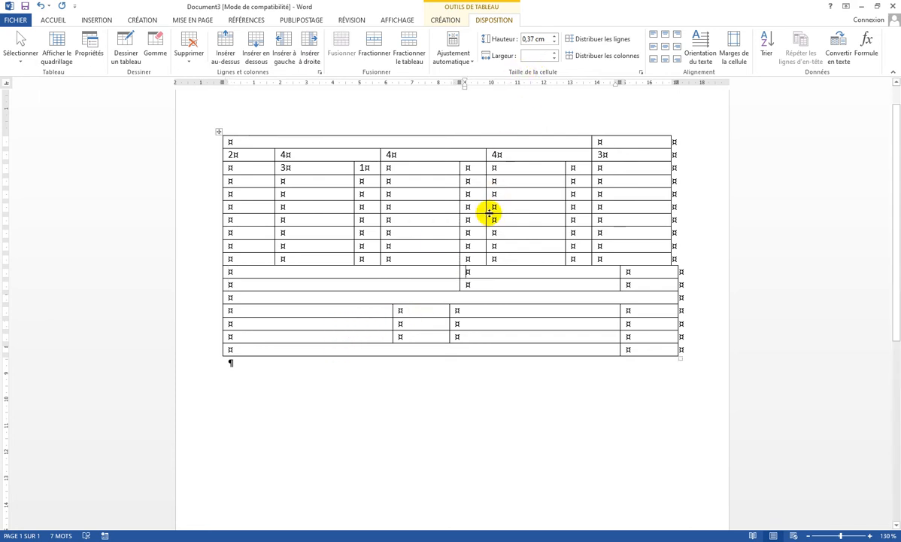
left_click(448, 279)
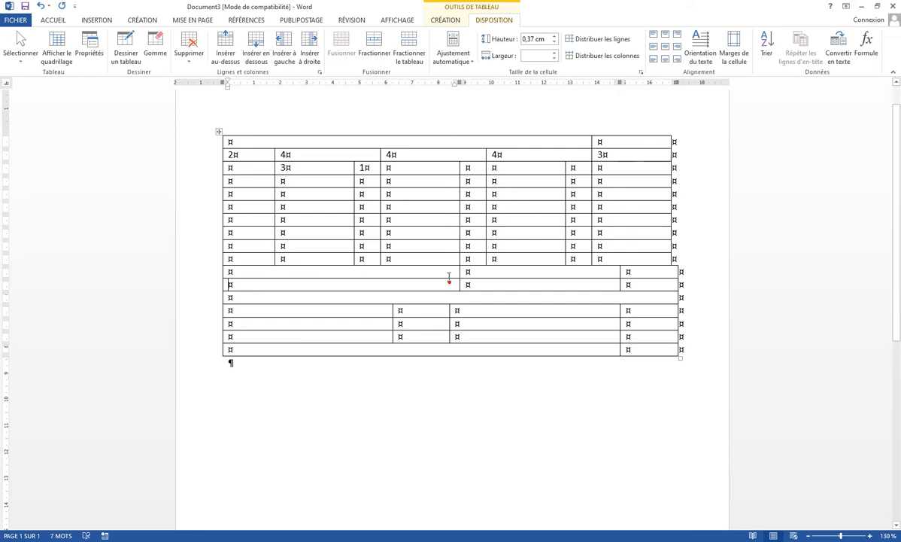
left_click(226, 271)
left_click(226, 272)
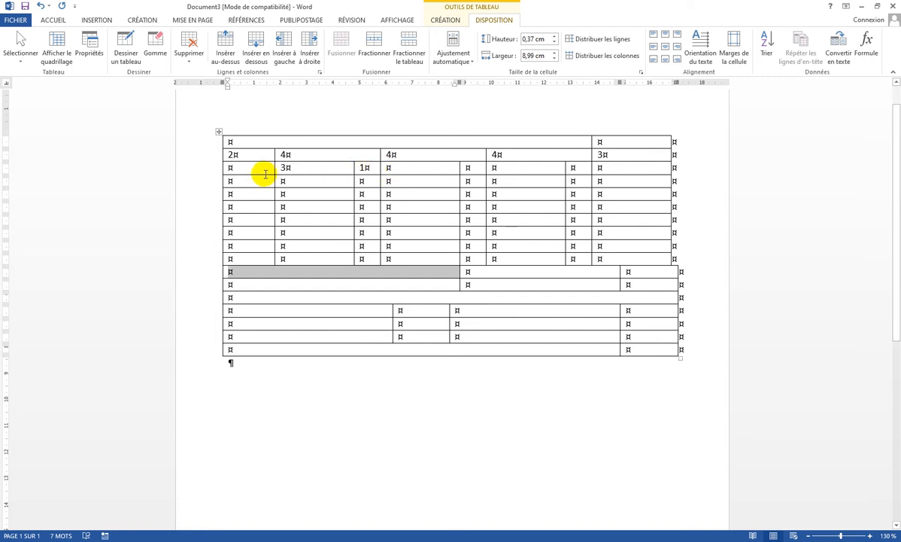
Step: Set the first merged cells of rows 11 and 12 to 9 cm wide
left_click(554, 54)
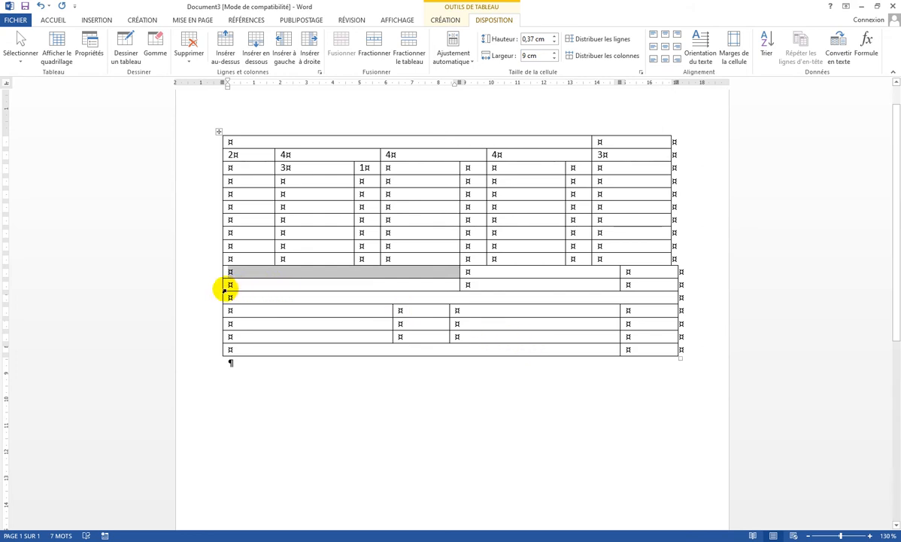
left_click(225, 285)
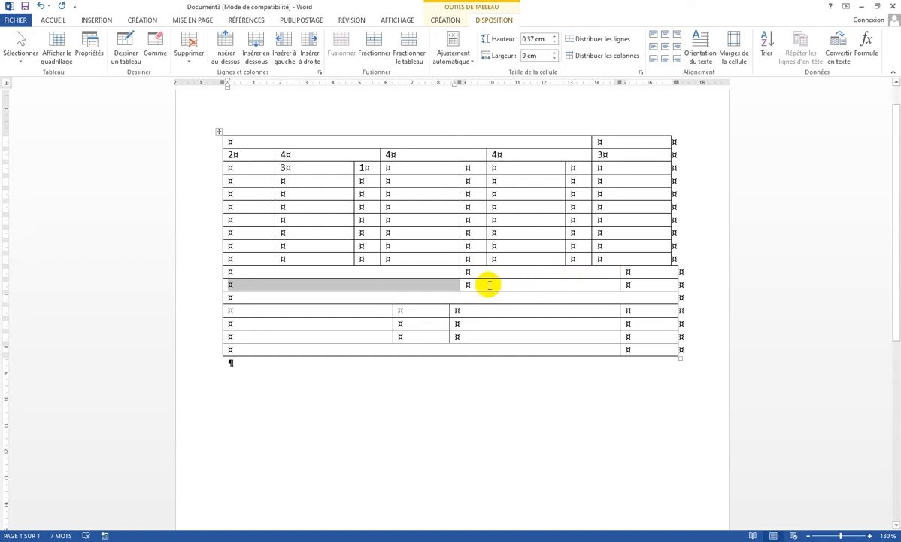
Step: Set the second cell of row 11 and the second cell of row 12 to 5 cm wide
left_click(461, 271)
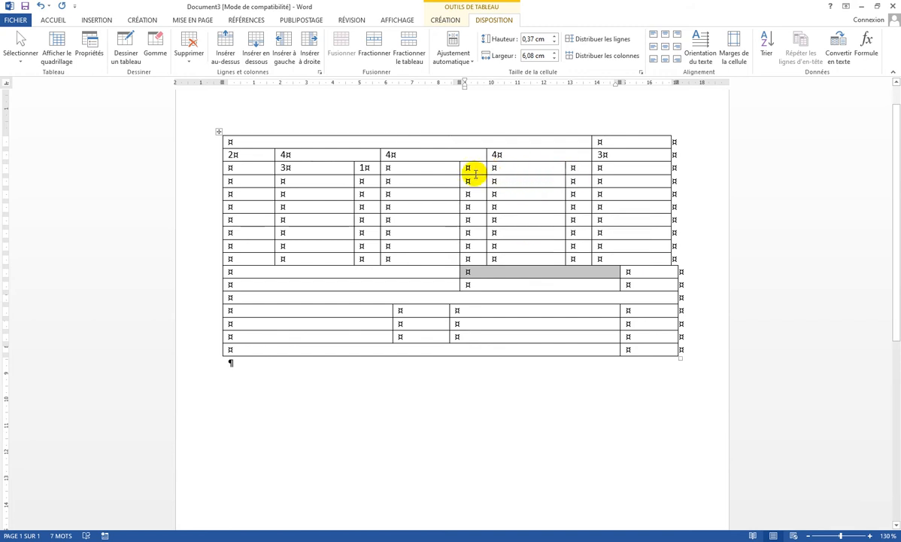
left_click(554, 59)
left_click(553, 59)
left_click(554, 58)
left_click(554, 58)
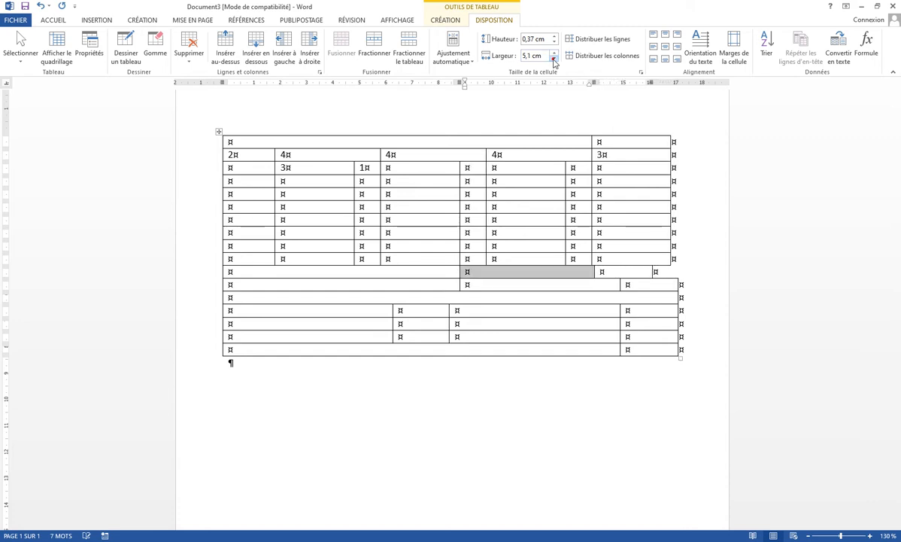
left_click(554, 59)
left_click(461, 285)
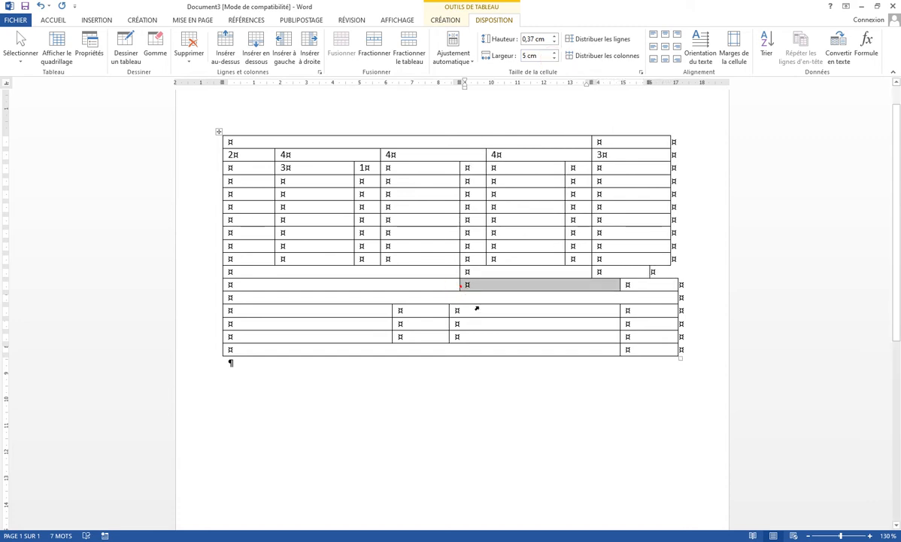
left_click(554, 59)
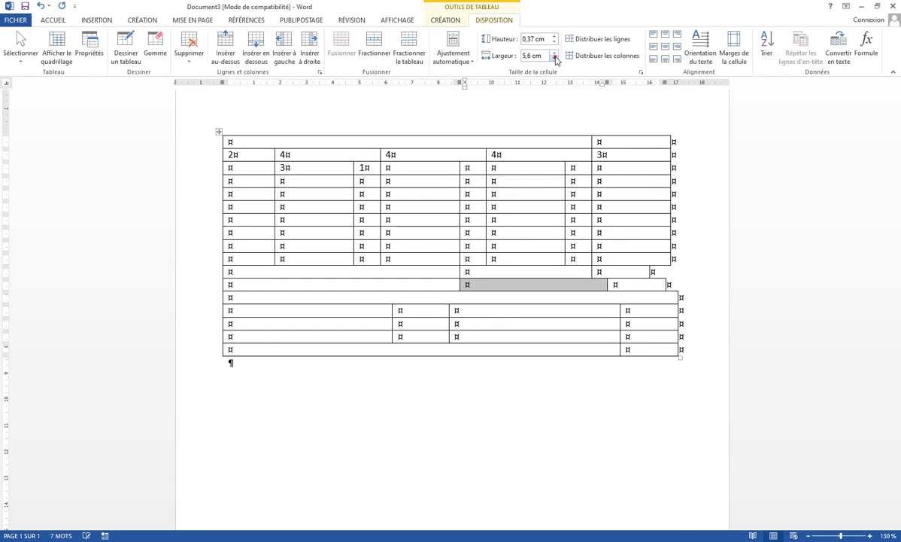
left_click(554, 58)
Step: Set the last cells of rows 11 and 12 to 3 cm wide and the single merged cell of row 13 to 17 cm
left_click(595, 272)
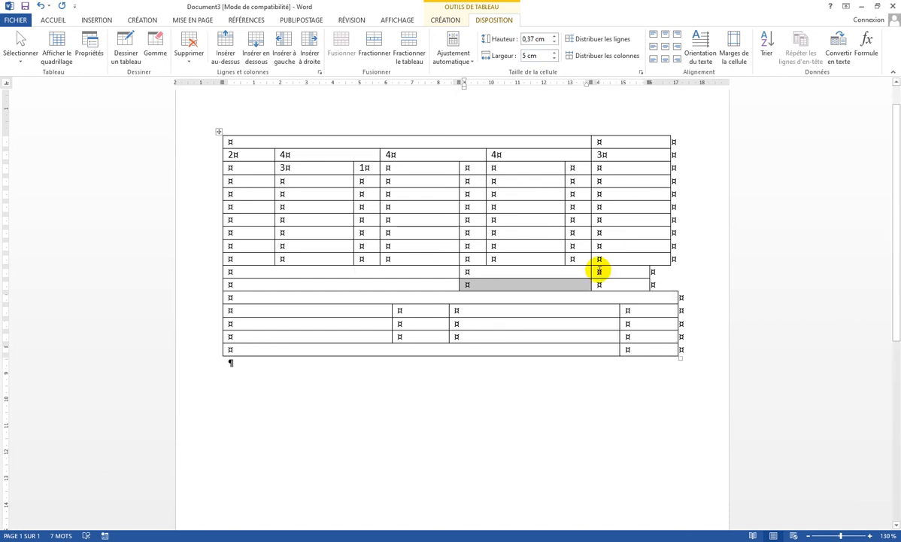
left_click_drag(595, 272, 596, 284)
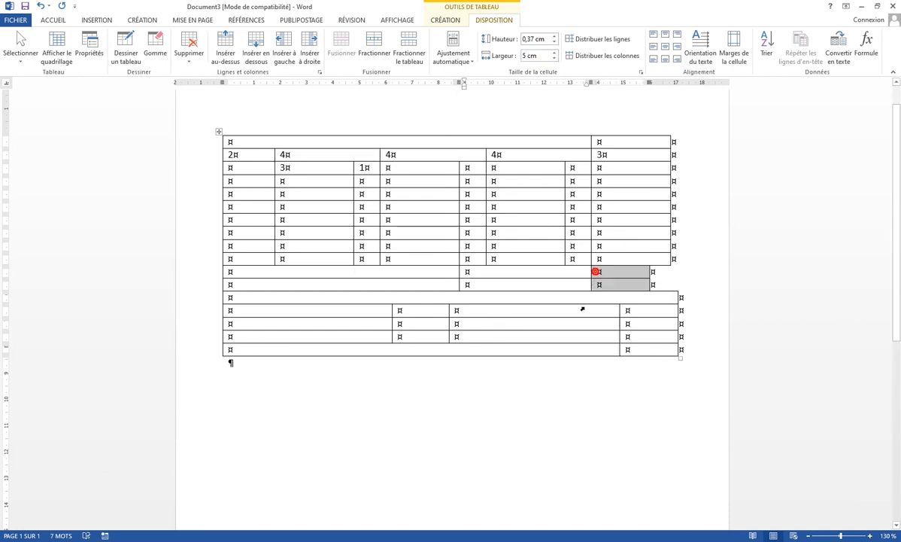
left_click(554, 53)
left_click(554, 53)
left_click(554, 53)
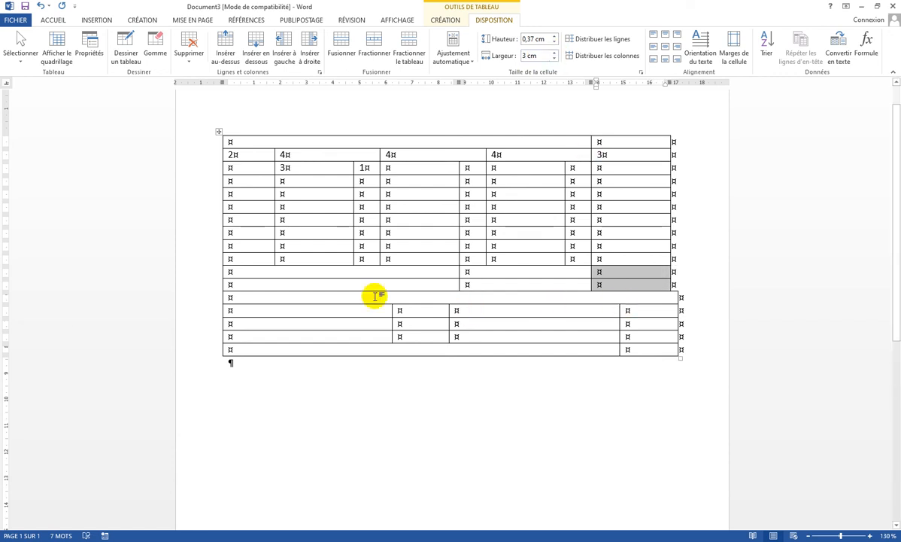
left_click(224, 299)
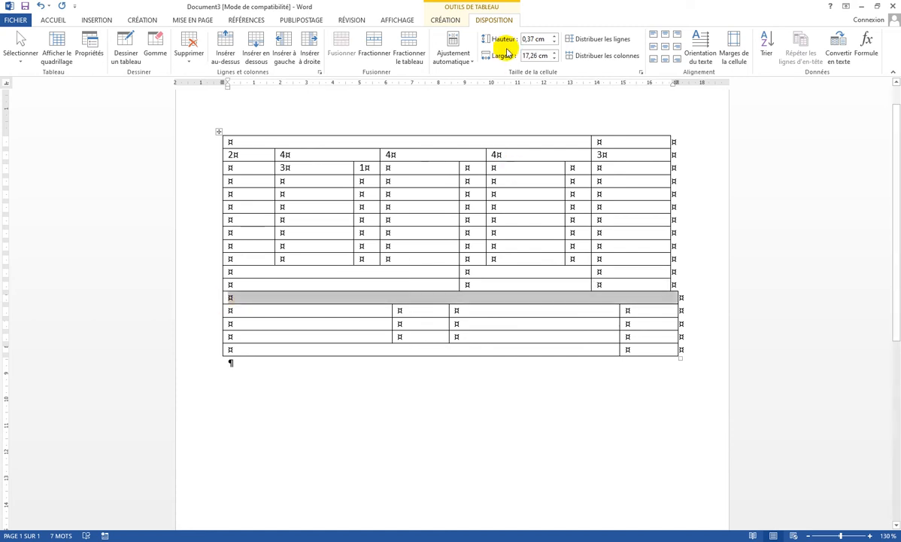
left_click(554, 59)
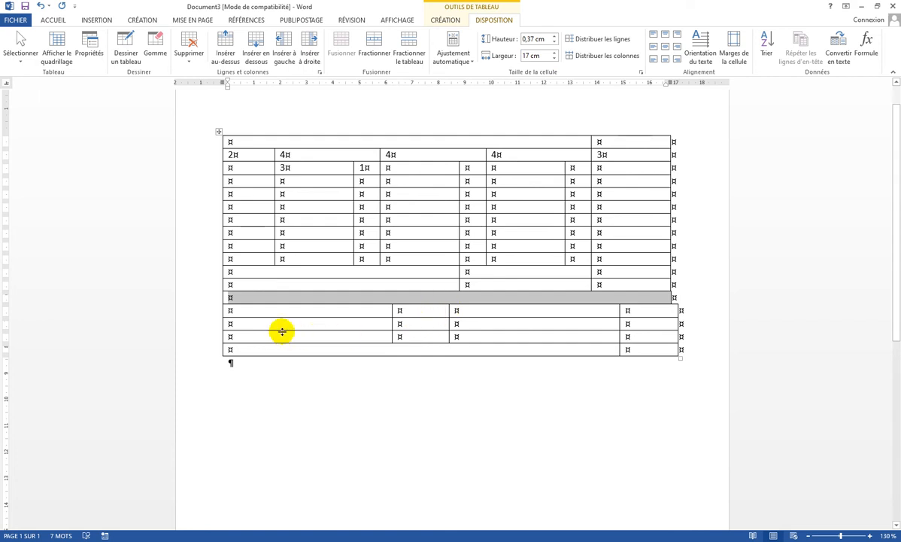
Step: Set the first cells of rows 14 to 16 to 6 cm wide
left_click(226, 310)
left_click_drag(228, 322, 230, 336)
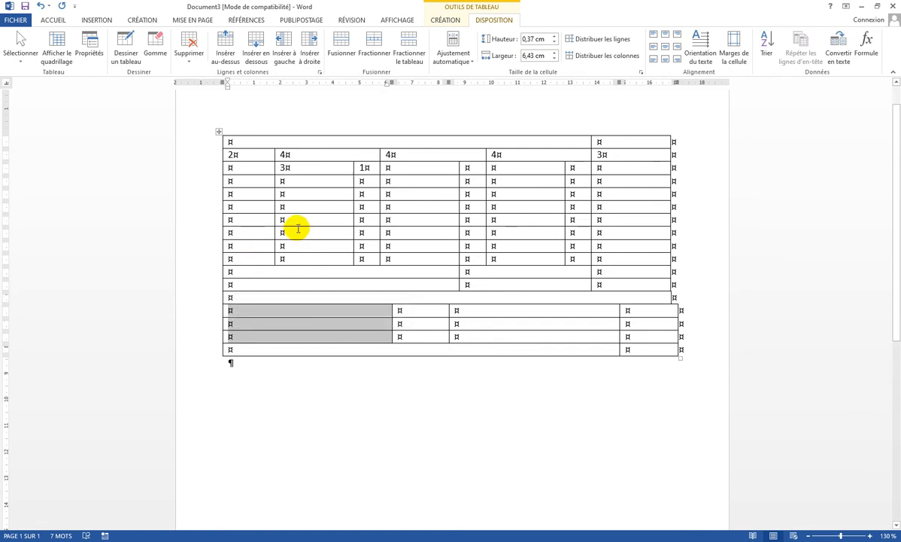
left_click(554, 60)
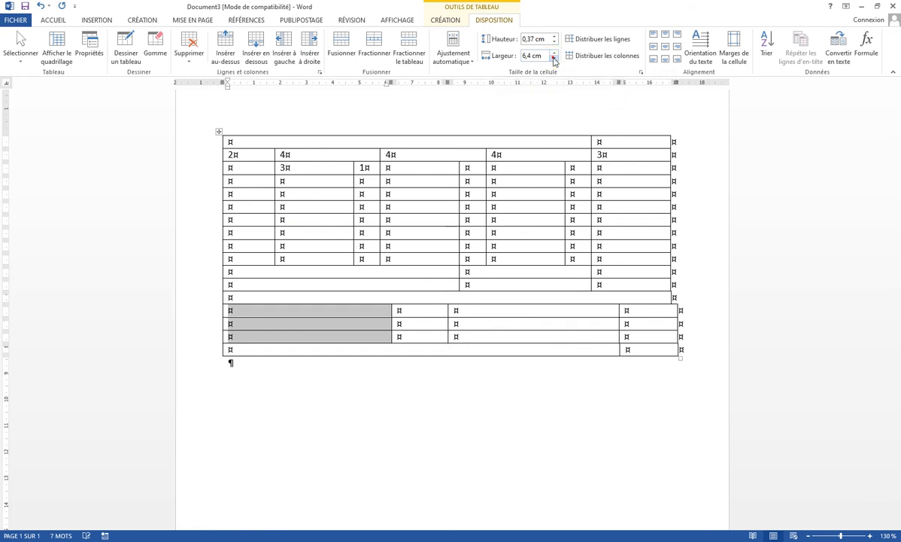
left_click(555, 59)
left_click(555, 60)
left_click(554, 60)
left_click(554, 59)
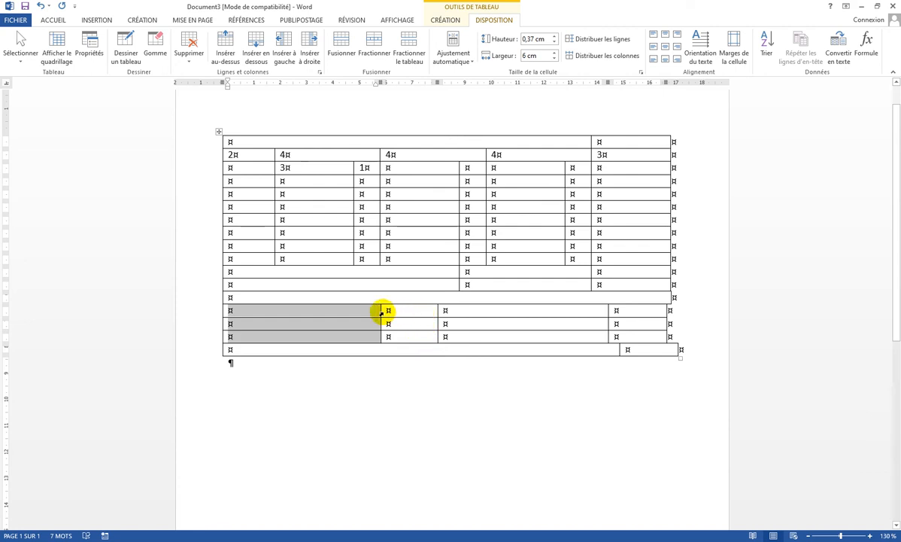
Step: Set the second cells of rows 14 to 16 to 3 cm wide
left_click_drag(383, 311, 386, 328)
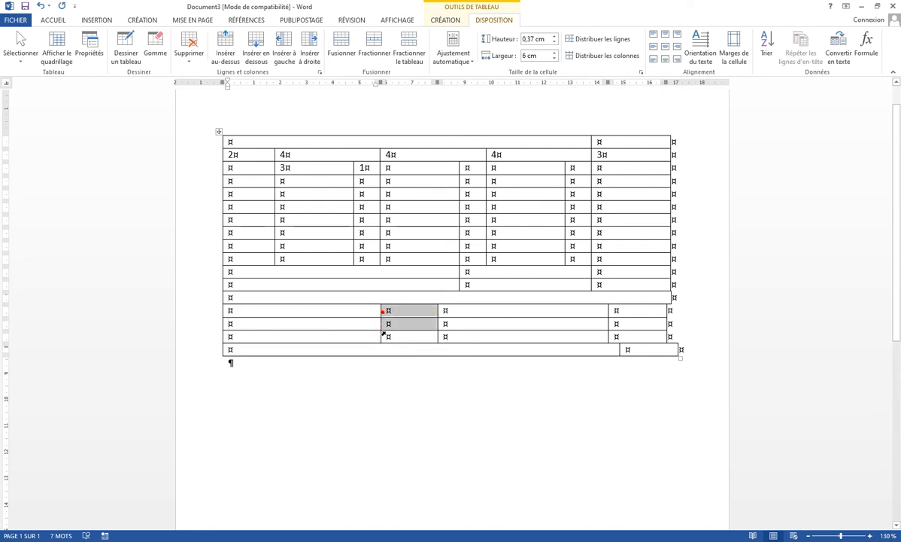
left_click(554, 53)
left_click(555, 53)
left_click(554, 53)
left_click(554, 52)
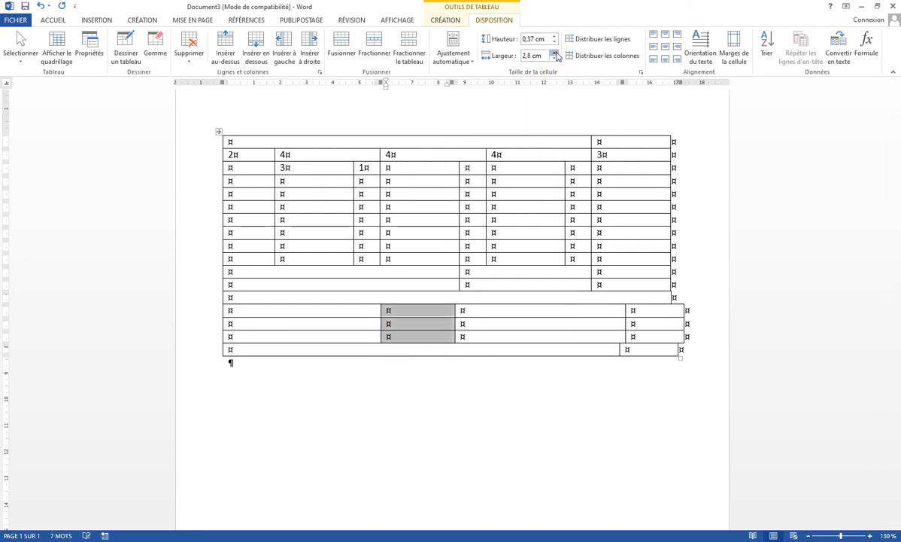
left_click(555, 54)
left_click(555, 54)
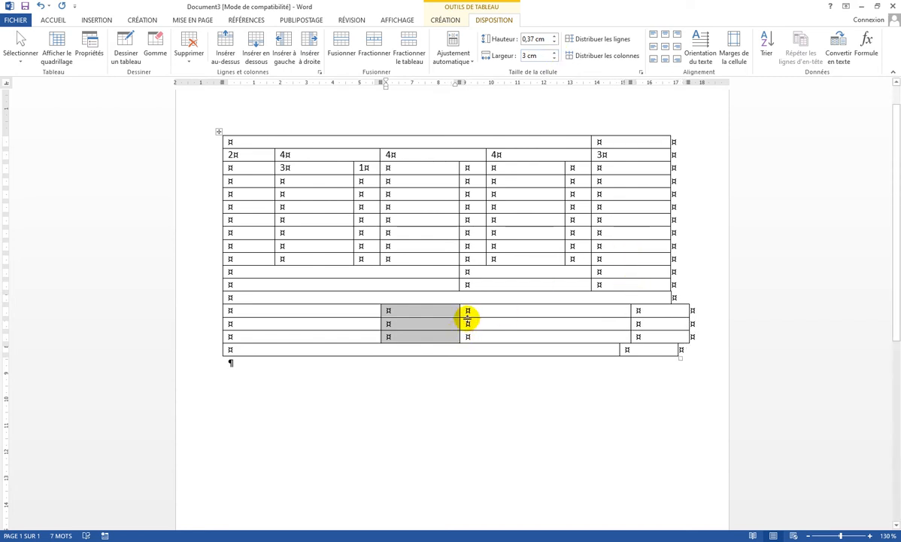
Step: Set the third cells of rows 14 to 16 to 5 cm wide
left_click_drag(461, 314, 465, 337)
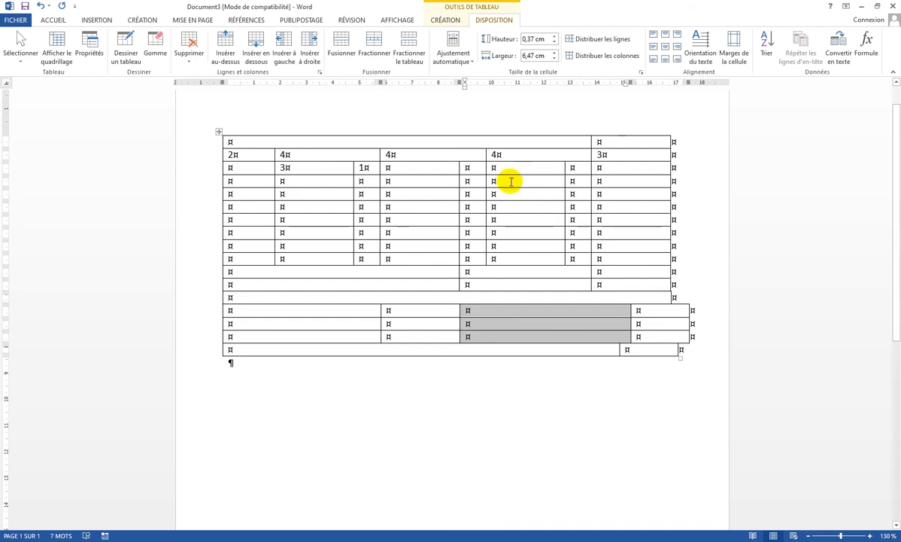
left_click(554, 60)
left_click(554, 61)
left_click(555, 61)
left_click(555, 61)
left_click(554, 60)
left_click(555, 60)
left_click(554, 60)
left_click(554, 61)
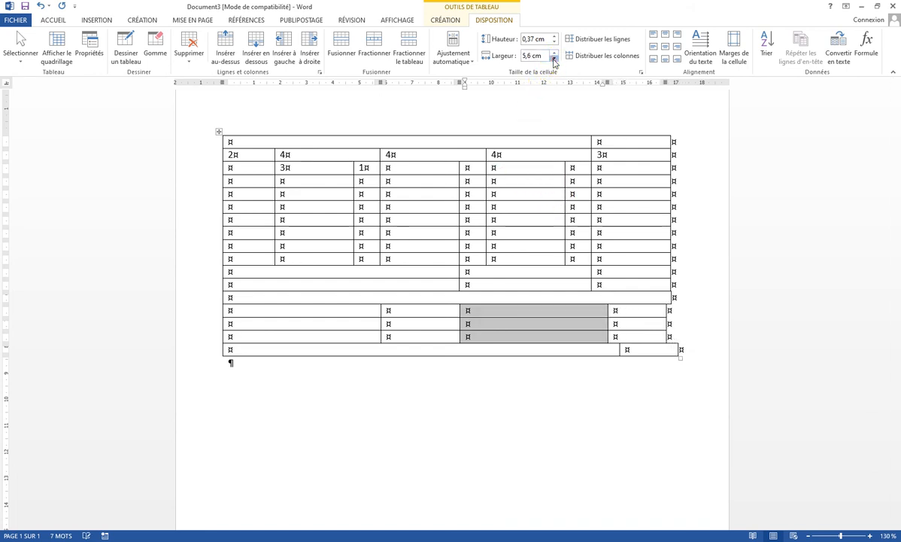
left_click(554, 59)
left_click(553, 59)
left_click(554, 59)
left_click(554, 59)
left_click(553, 60)
left_click(554, 59)
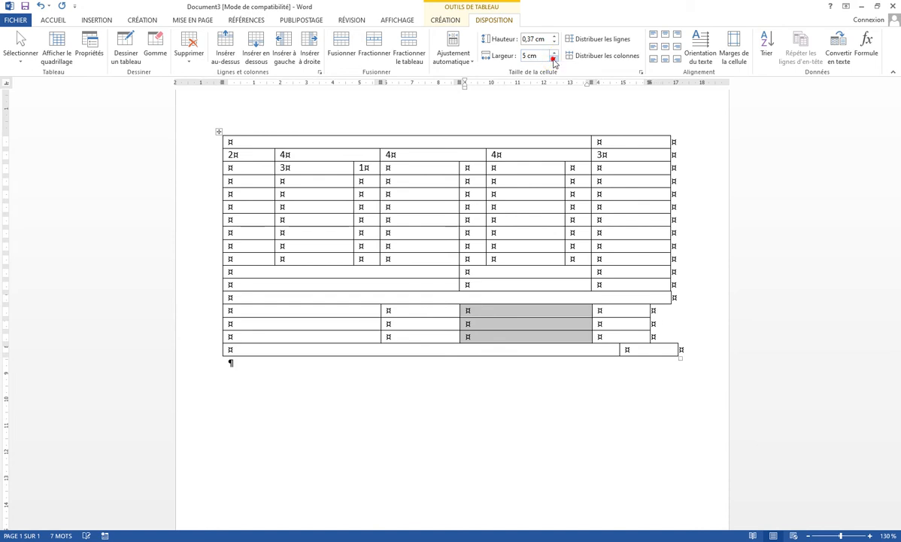
left_click(554, 59)
left_click(554, 54)
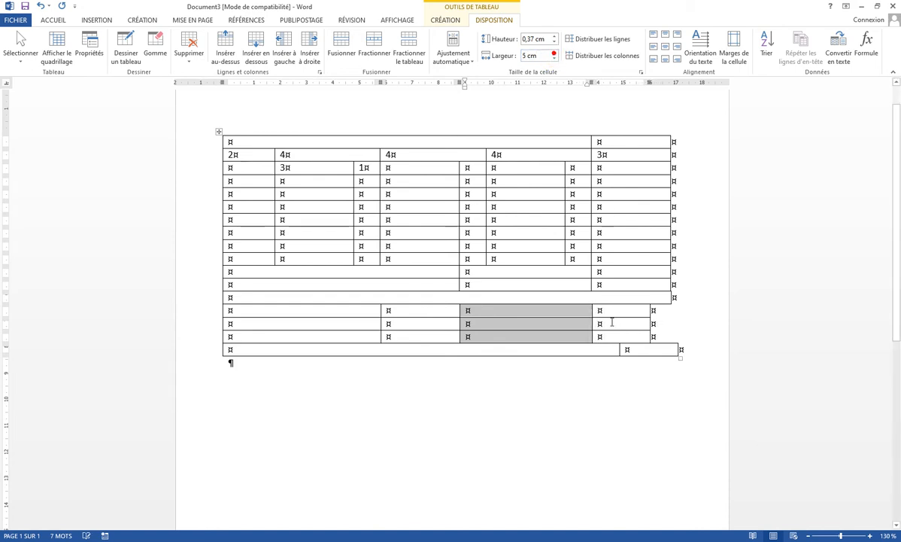
Step: Set the last cells of rows 14 to 16 to 3 cm wide
left_click_drag(593, 310, 597, 336)
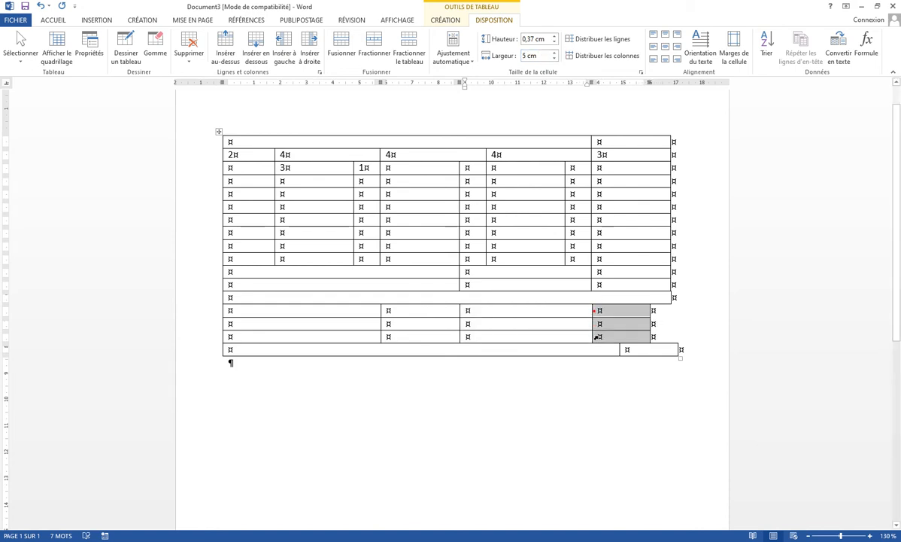
left_click(554, 54)
left_click(554, 54)
left_click(554, 54)
left_click(554, 53)
left_click(553, 55)
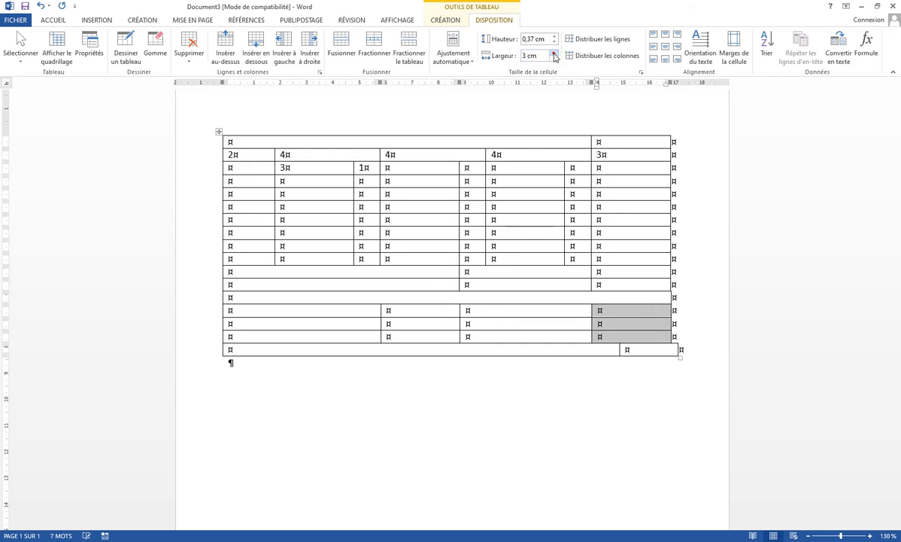
Step: Set the merged first cell of the table's bottom row to 14 cm wide
left_click(226, 350)
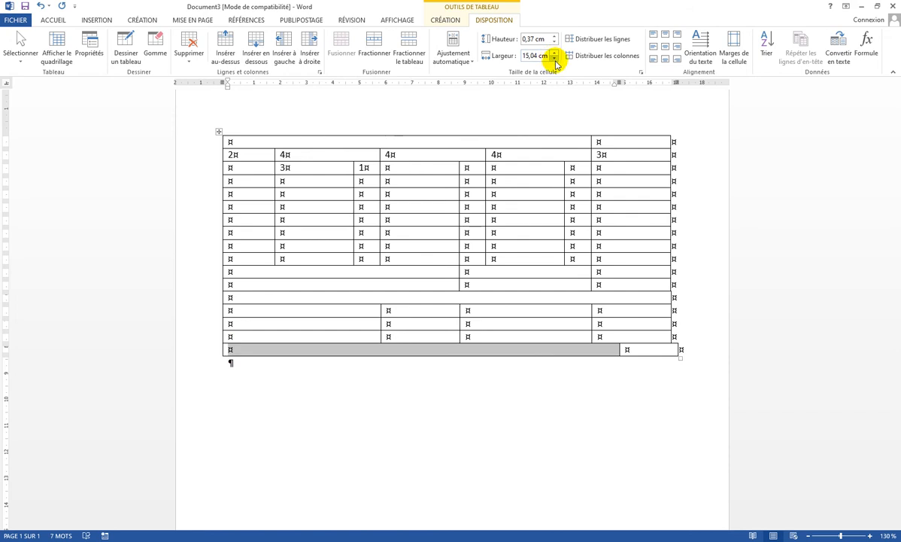
left_click(553, 59)
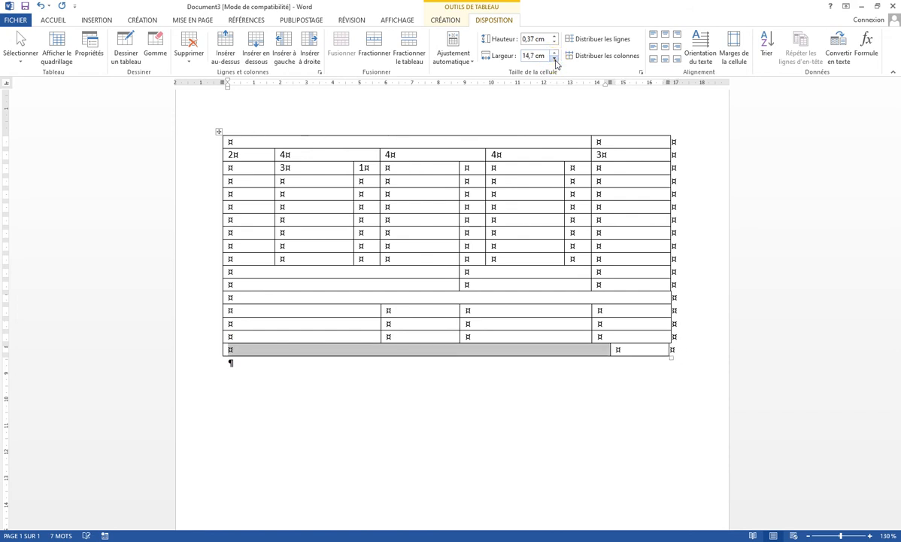
left_click(553, 58)
left_click(553, 59)
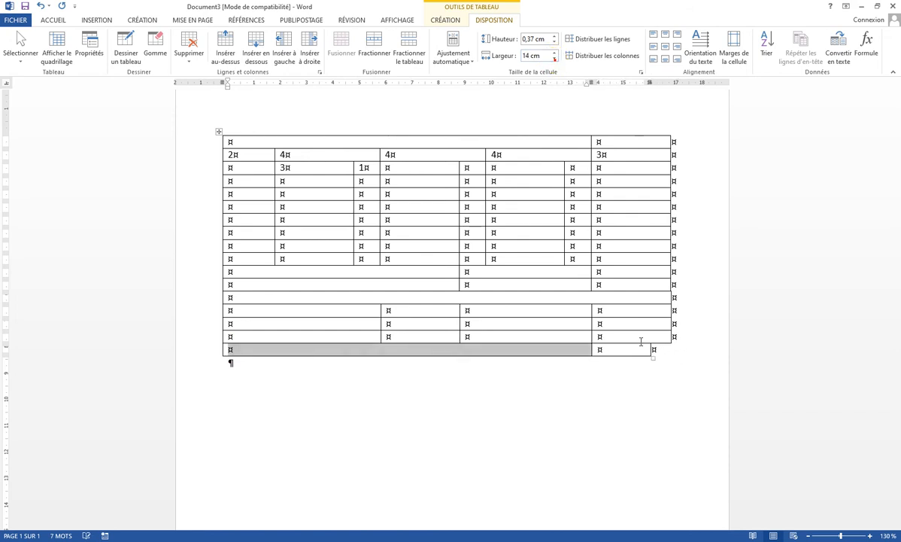
left_click(554, 59)
Step: Set the last cell of the table's bottom row to 3 cm wide
left_click(594, 350)
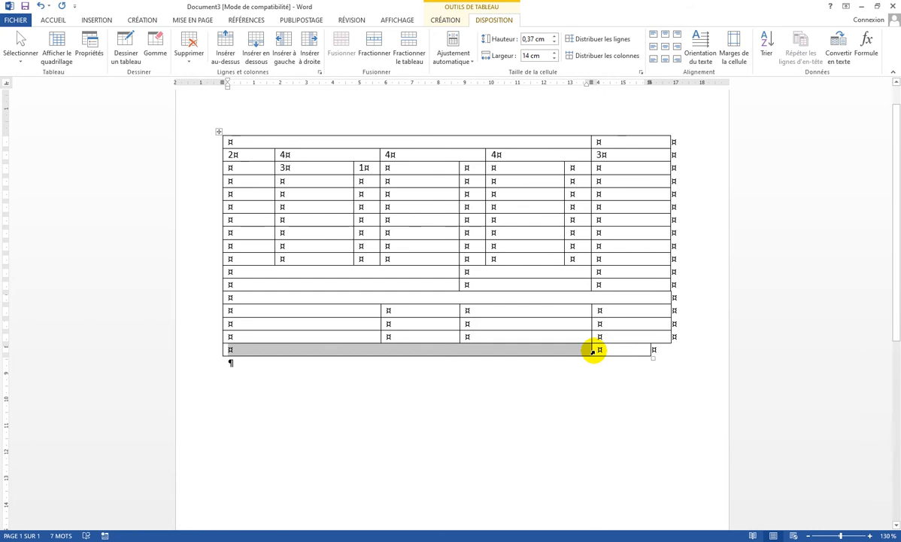
left_click(554, 53)
left_click(554, 54)
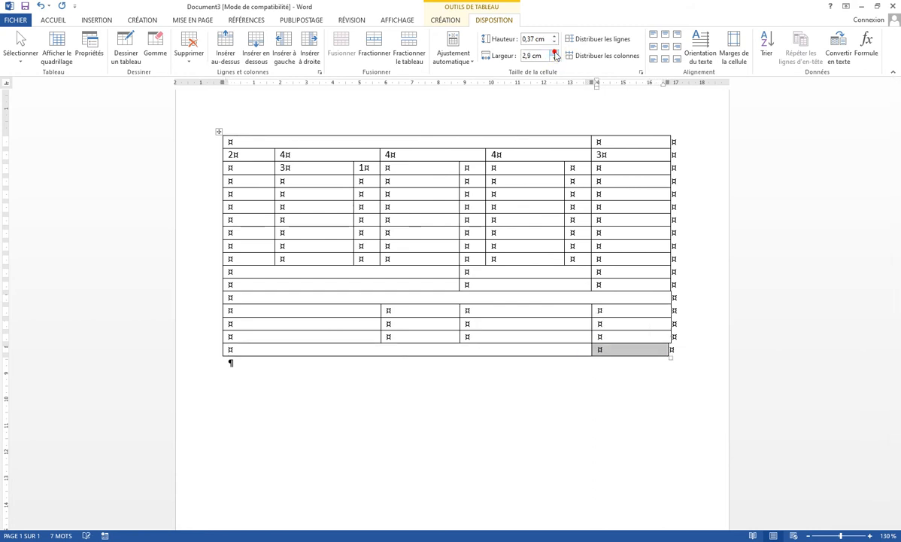
left_click(555, 54)
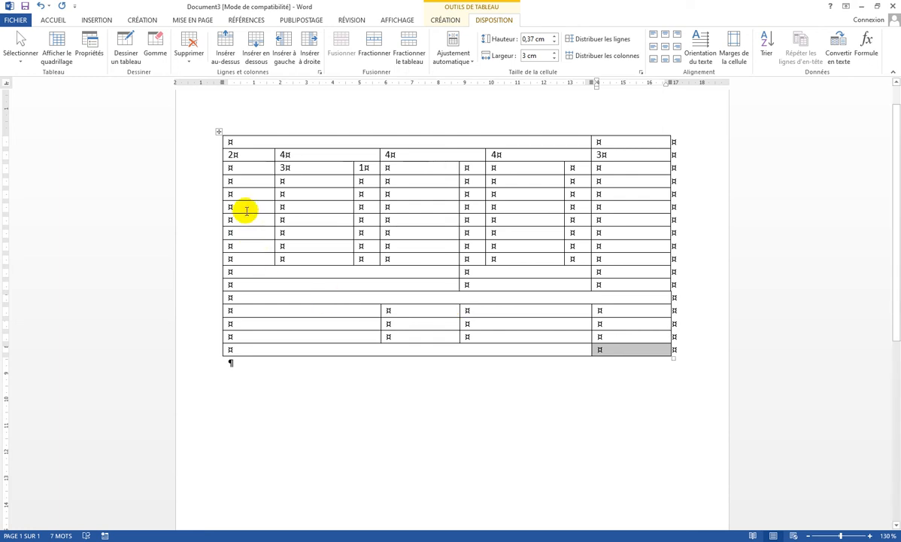
Step: Clear the width numbers noted in the cells of rows 2 and 3, keeping the rows themselves
left_click(211, 156)
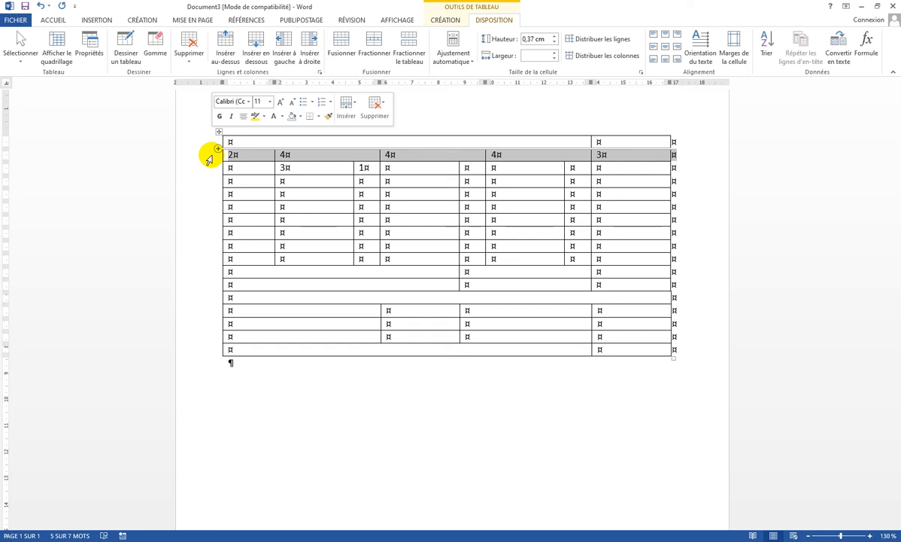
key("Delete")
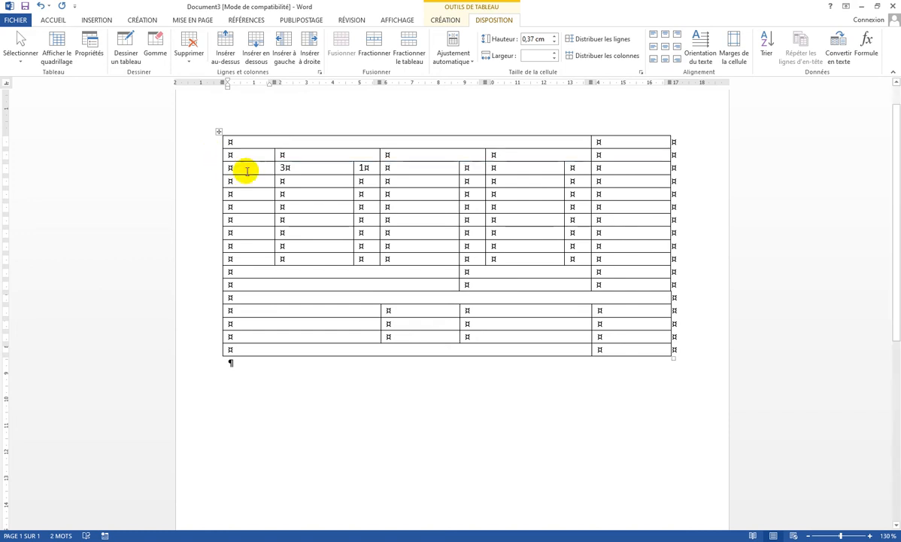
left_click(204, 170)
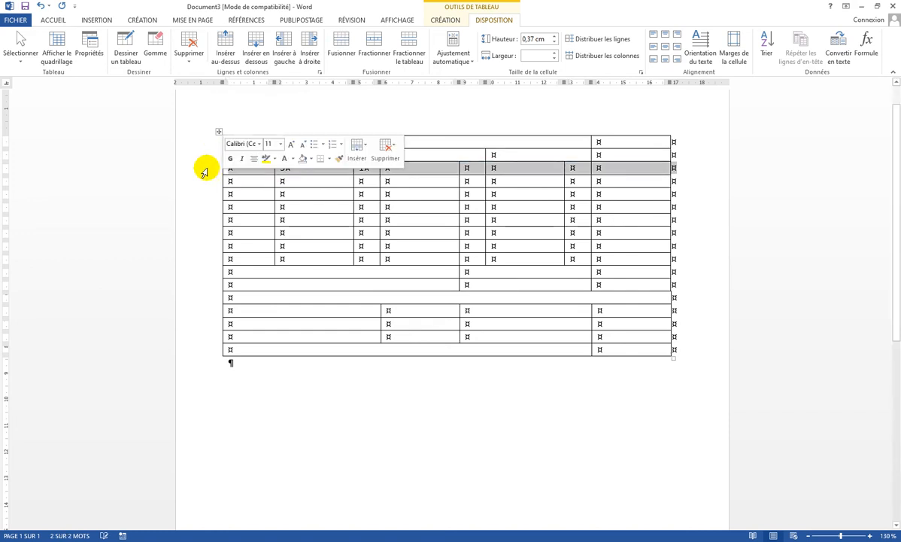
key("Delete")
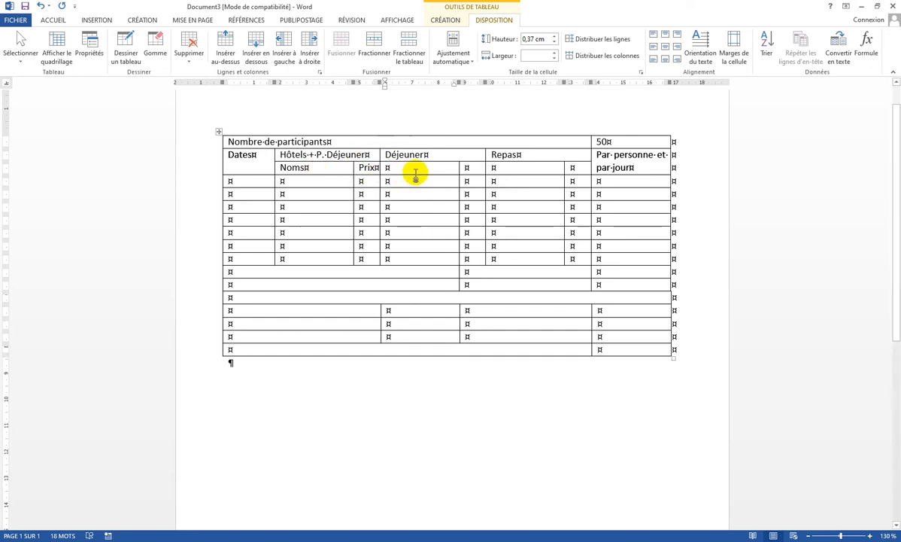
Step: Copy the Noms and Prix subheadings from under Hôtels + P. Déjeuner into the two empty cells under Déjeuner
left_click(274, 172)
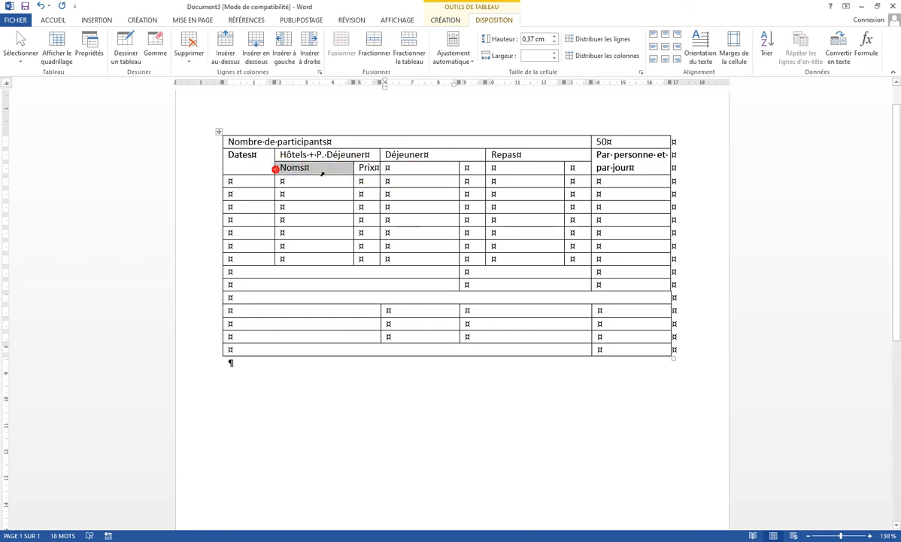
left_click_drag(322, 174, 355, 174)
key("ctrl+c")
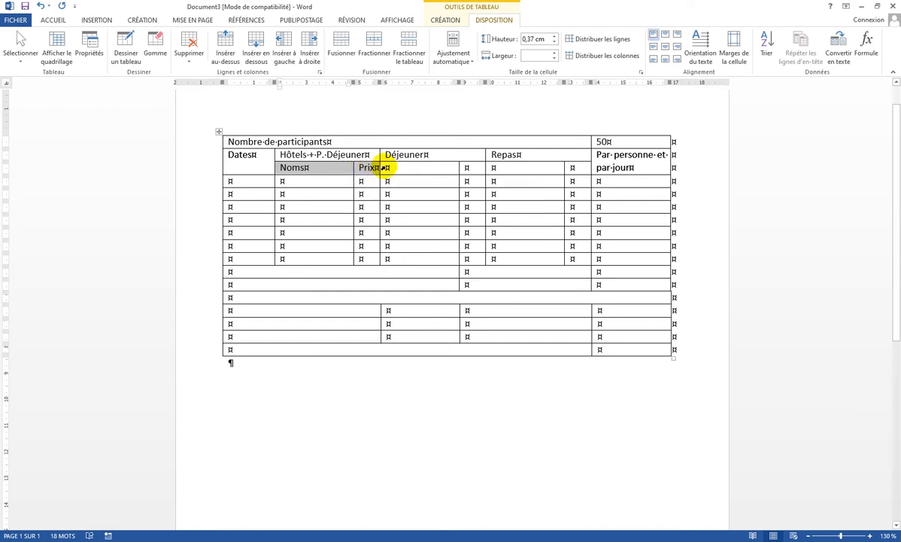
left_click(385, 168)
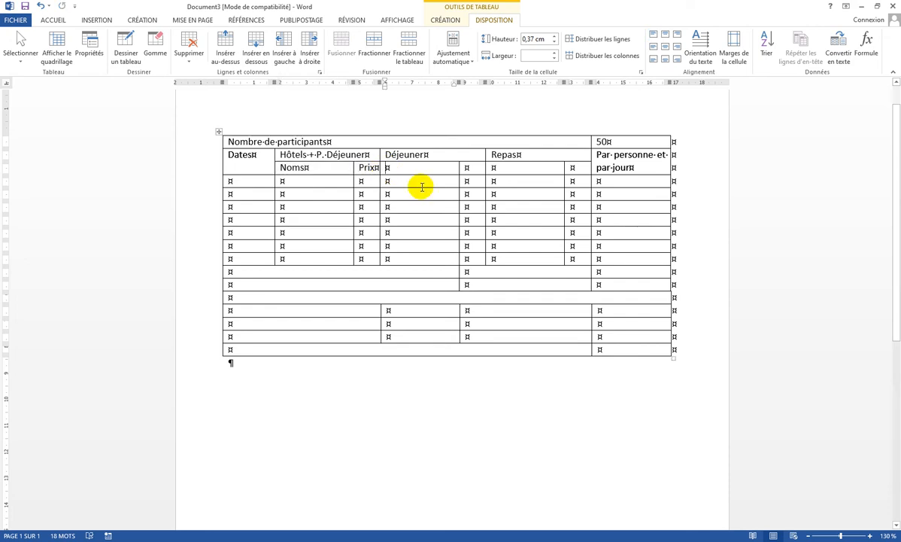
key("ctrl+v")
Step: Paste the copied Noms and Prix subheadings into the two empty cells under Repas
left_click(488, 167)
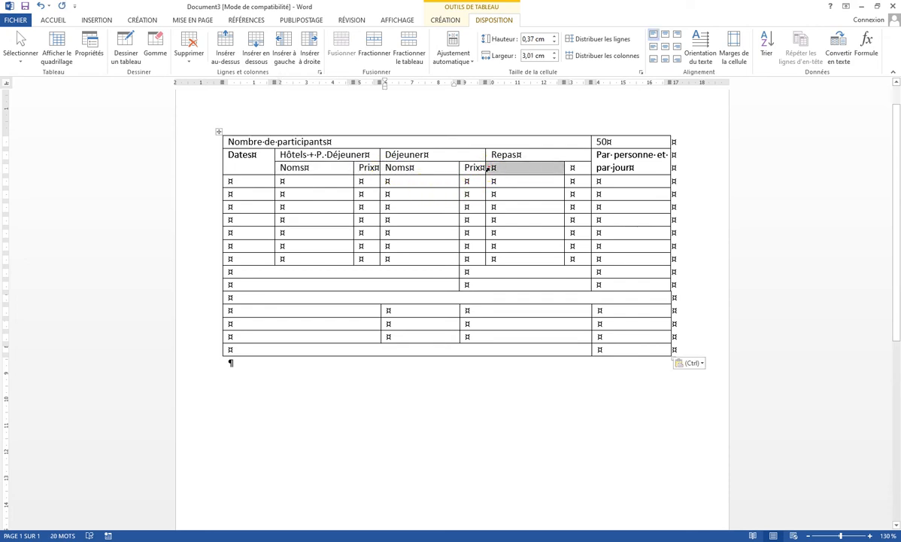
left_click(489, 168)
left_click(489, 168)
left_click(494, 168)
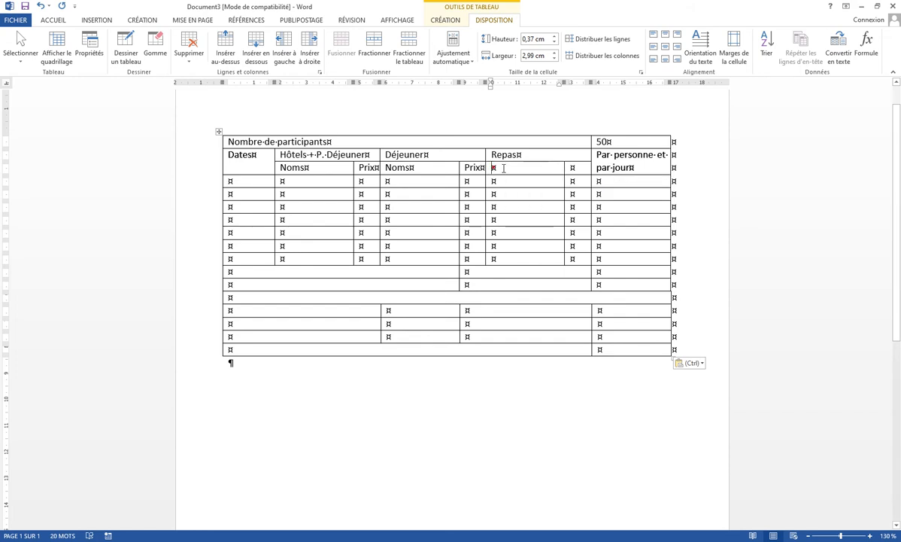
left_click(501, 169)
key("ctrl+v")
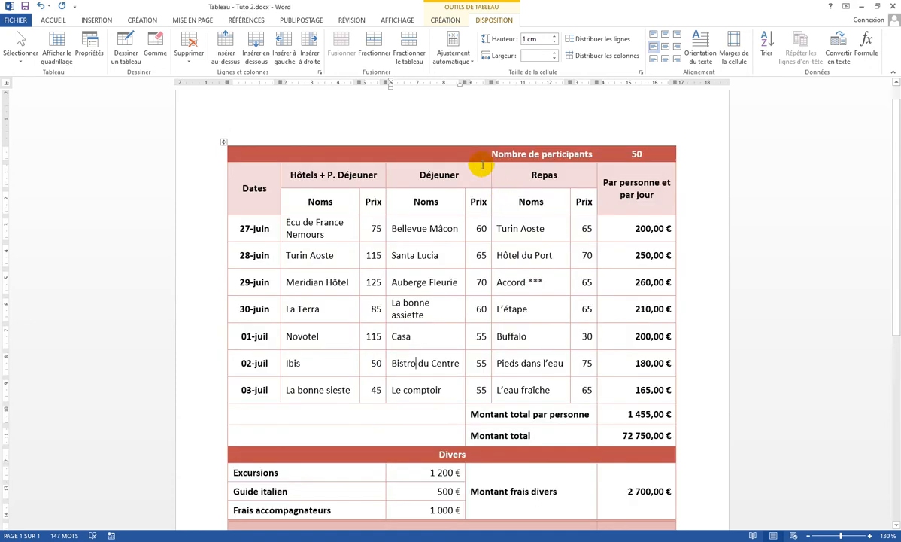
Step: Copy the rows 27-juin to 03-juil from Tableau - Tuto 2.docx and select the seven empty rows below the headers in the new document
left_click_drag(199, 232, 208, 388)
key("ctrl+c")
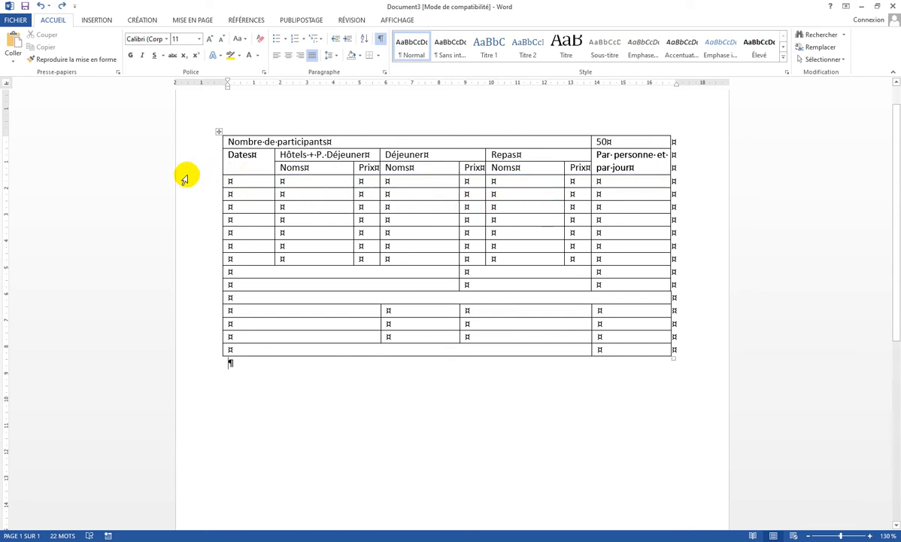
left_click_drag(189, 181, 191, 265)
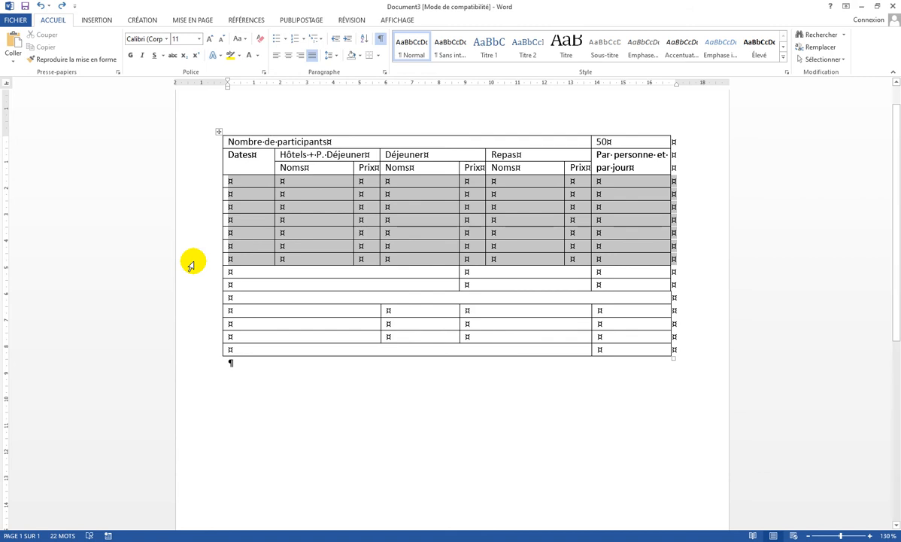
left_click(9, 62)
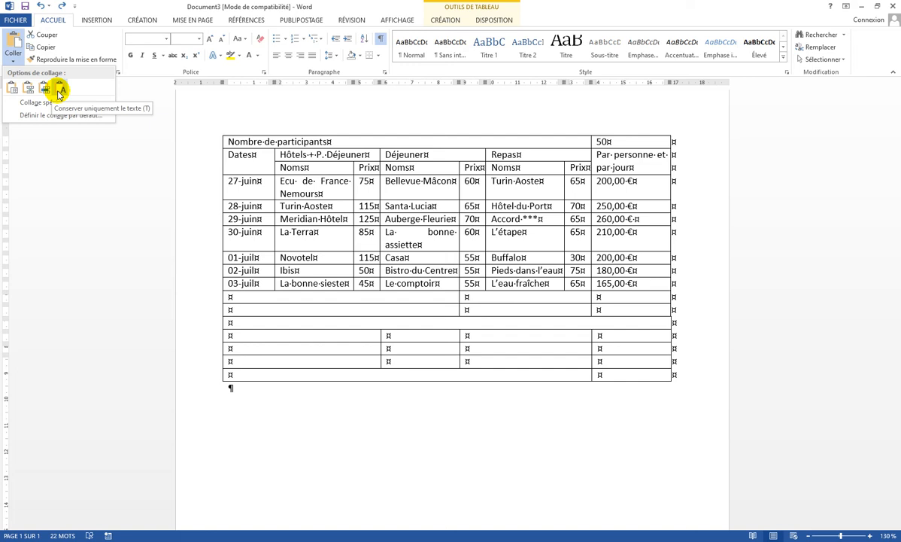
left_click(60, 91)
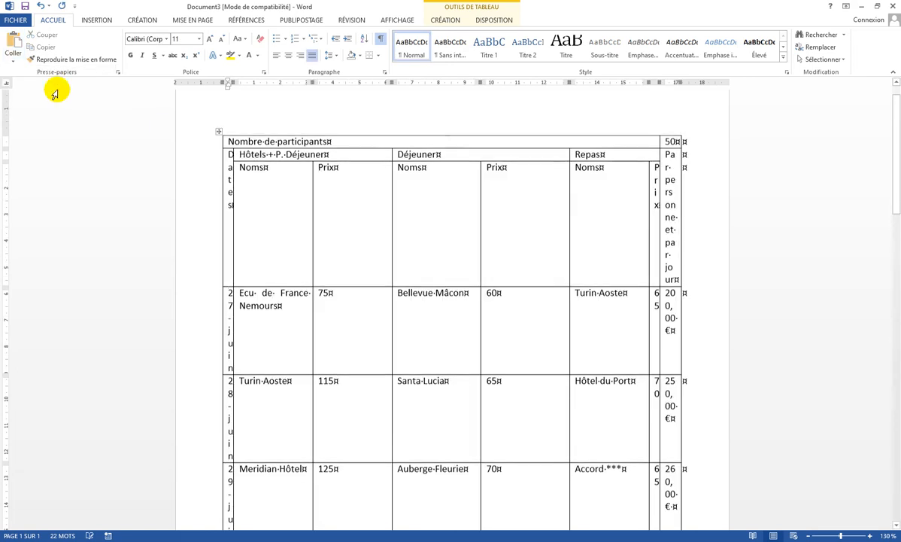
left_click(41, 6)
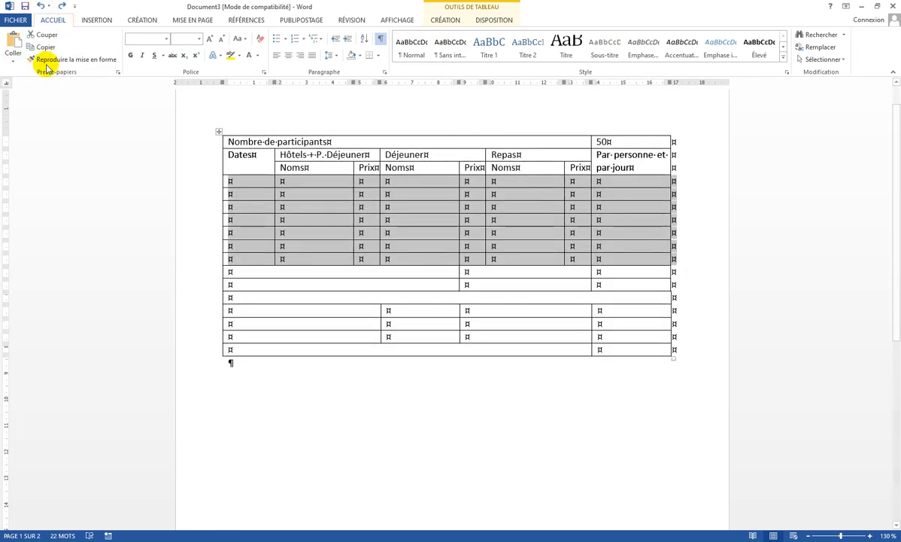
Step: Paste the copied date rows as text only into the seven selected empty rows
left_click(16, 60)
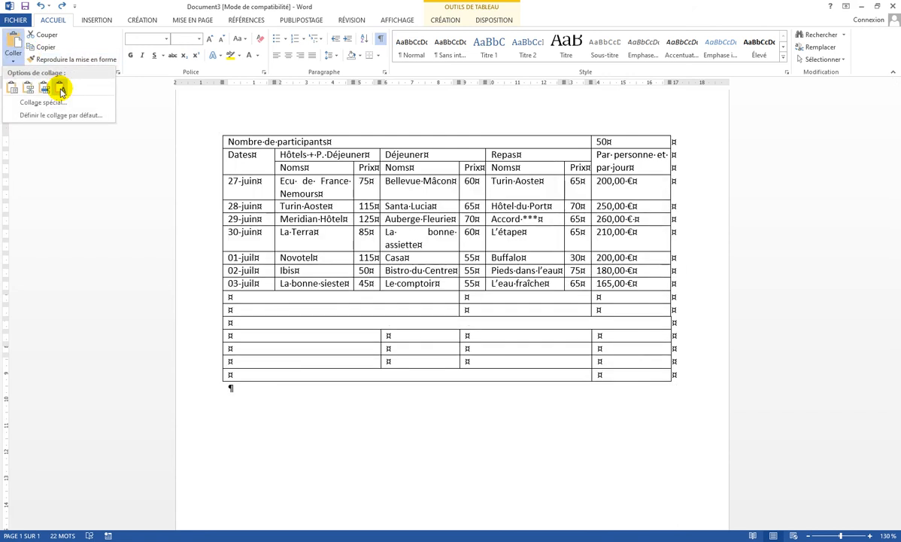
left_click(61, 91)
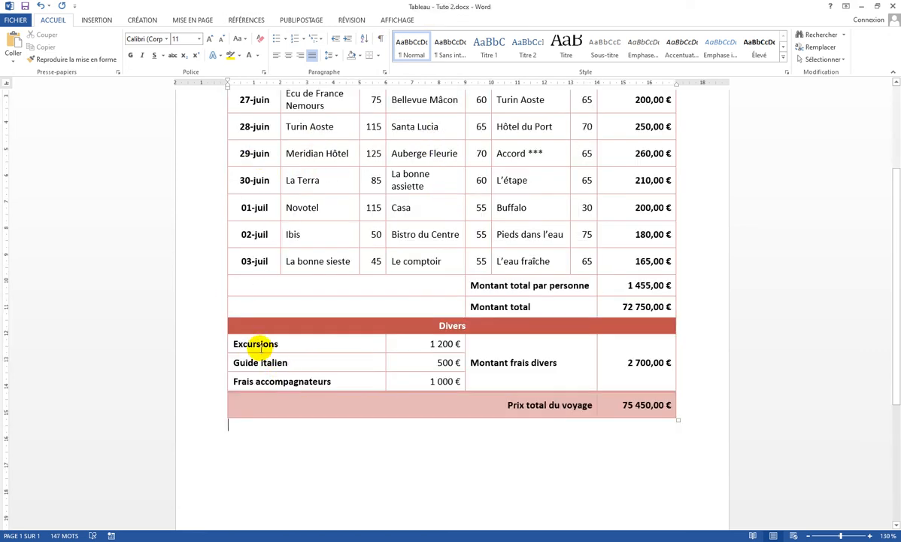
Step: Copy the Excursions, Guide italien and Frais accompagnateurs labels and amounts from Tableau - Tuto 2.docx as text only into the cells below Divers
left_click_drag(257, 344, 424, 384)
key("ctrl+c")
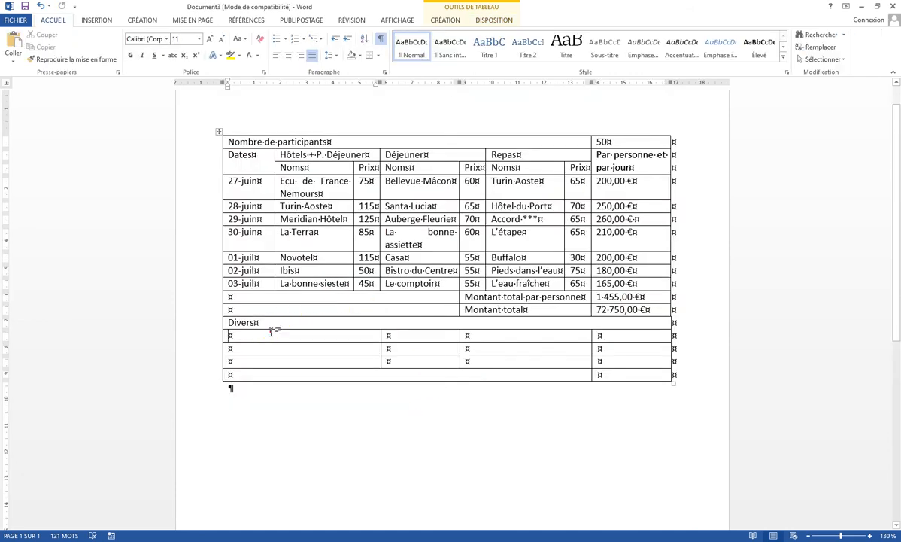
left_click_drag(271, 334, 403, 362)
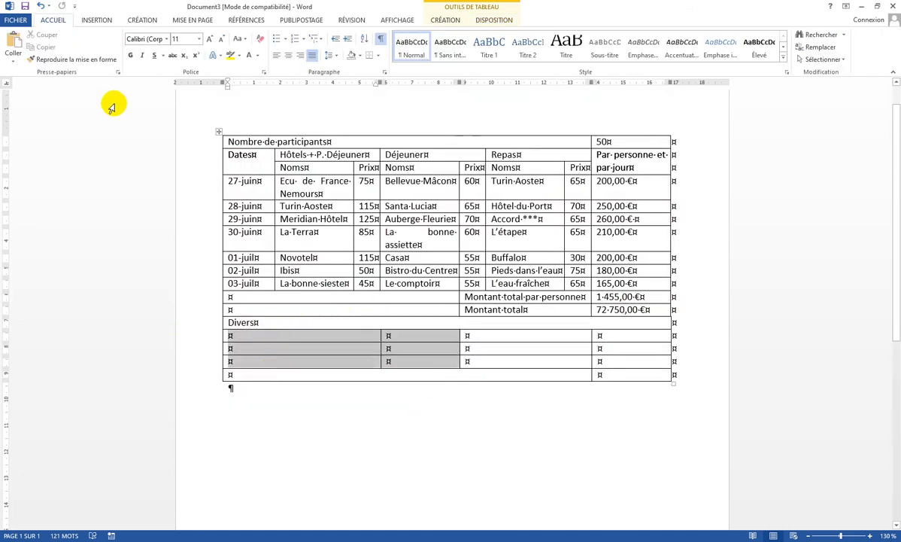
left_click(14, 60)
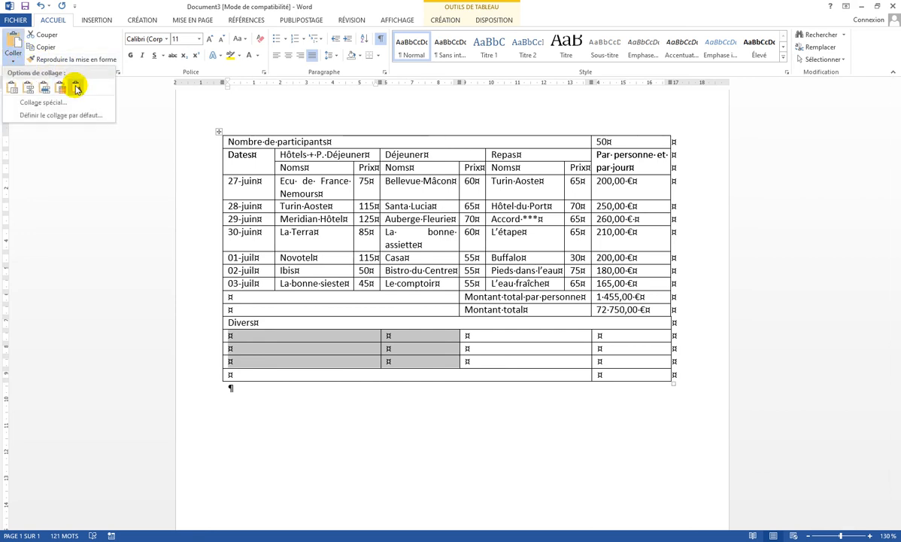
left_click(76, 88)
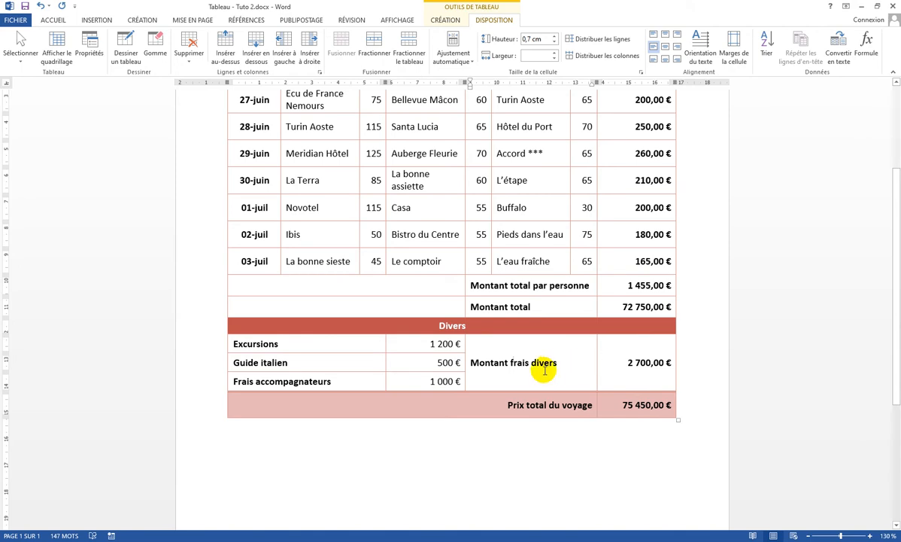
Step: Merge the three empty cells beside the Divers amounts and enter "Montant frais divers" in the merged cell
key("alt+Tab")
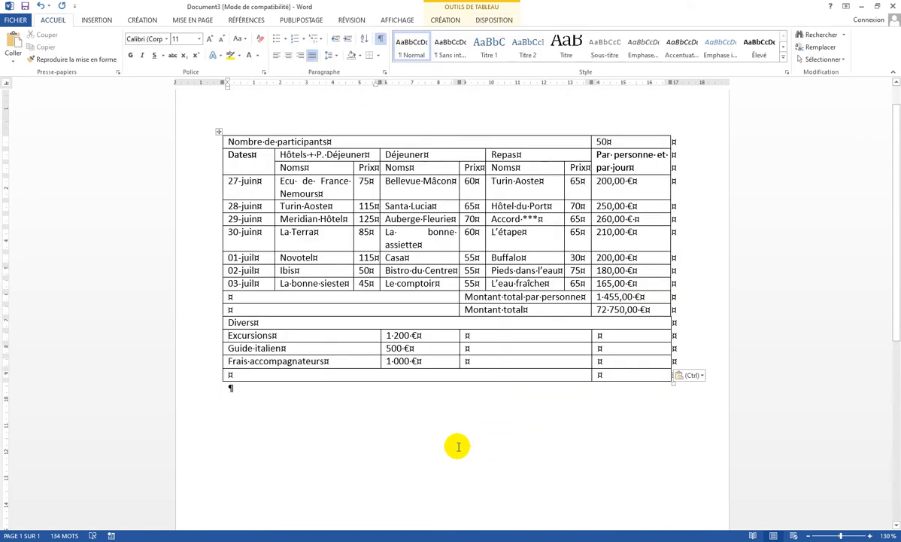
left_click_drag(511, 335, 497, 363)
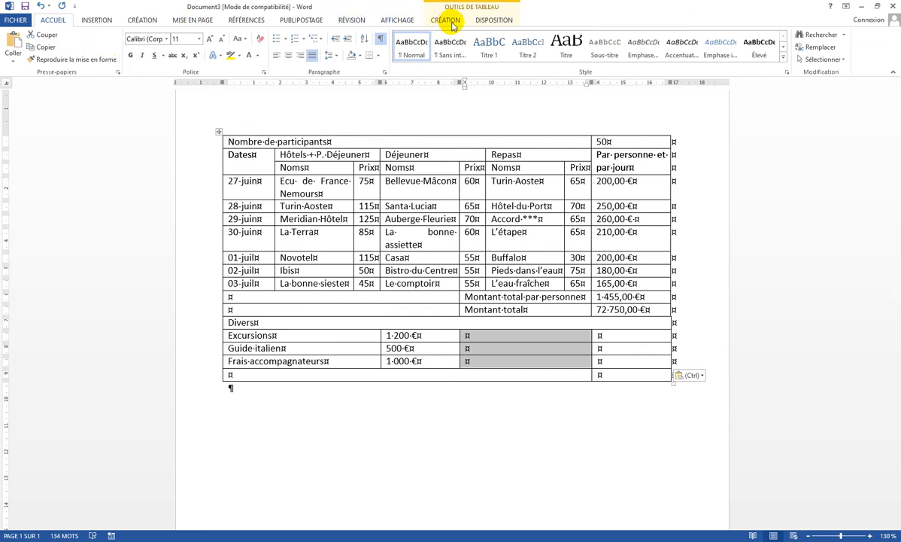
left_click(493, 20)
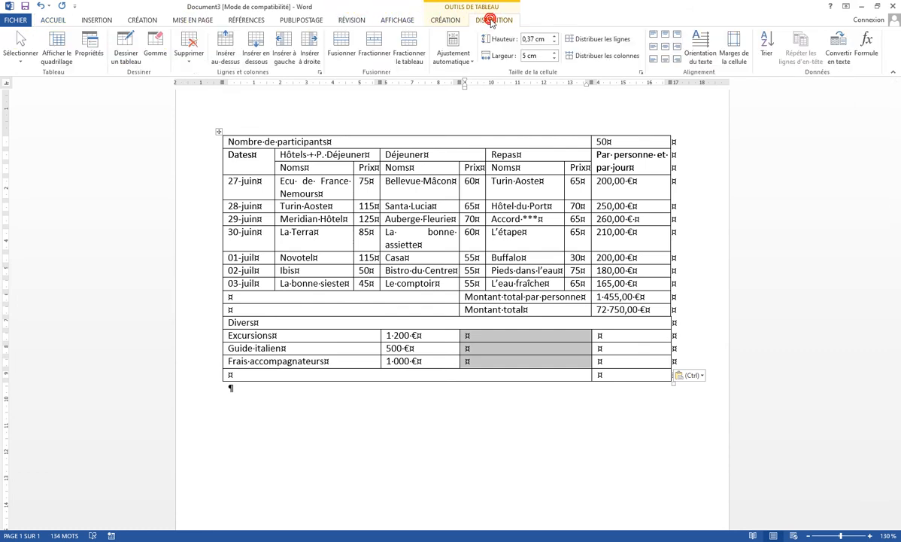
left_click(335, 59)
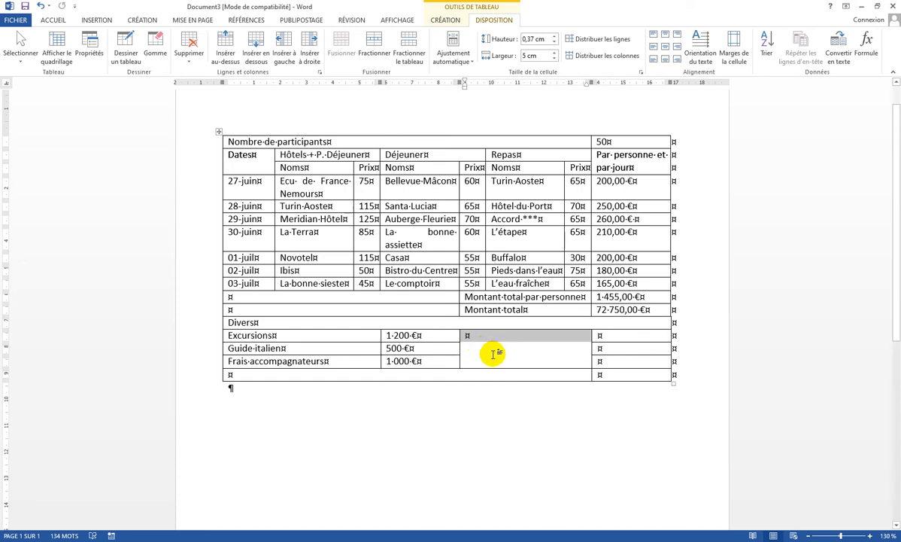
type("Montant frais divers")
Step: Merge the three last-column cells beside Montant frais divers and enter 2700 € in the merged cell
left_click_drag(613, 335, 616, 361)
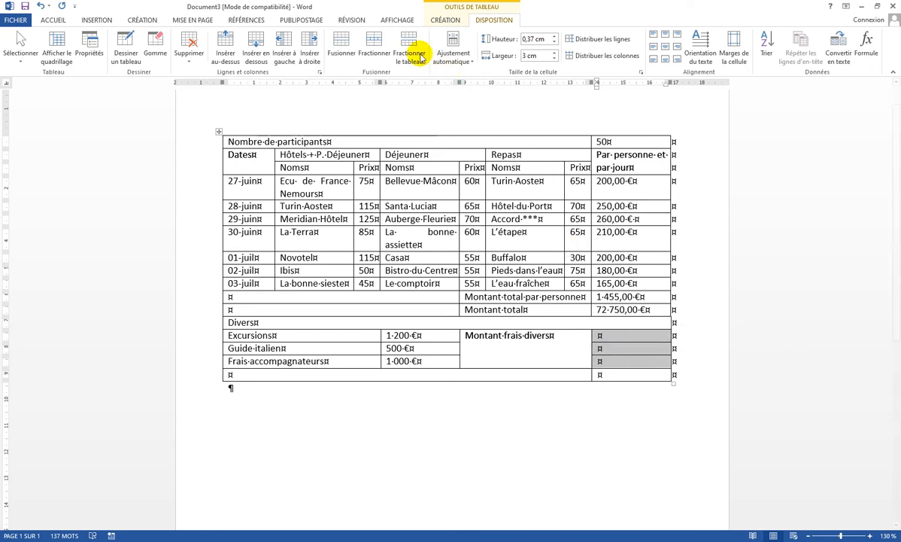
left_click(343, 50)
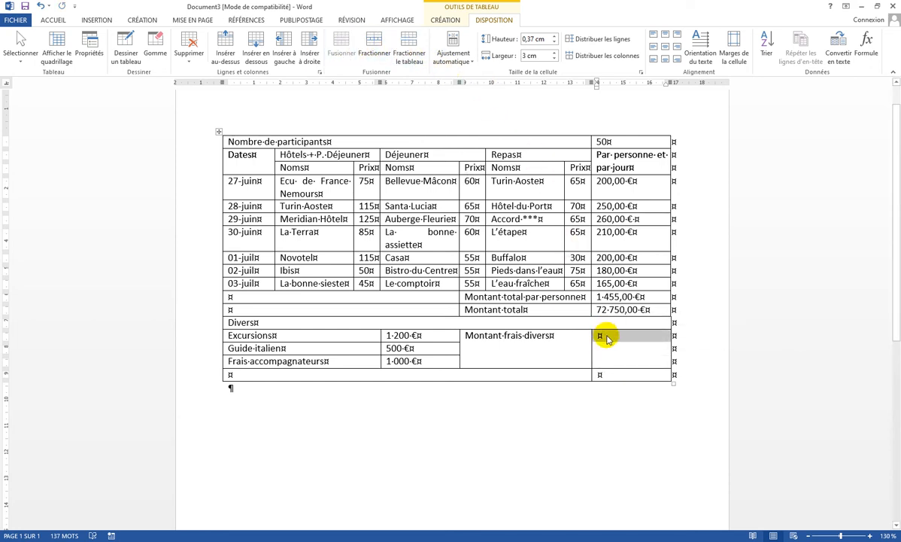
left_click(604, 337)
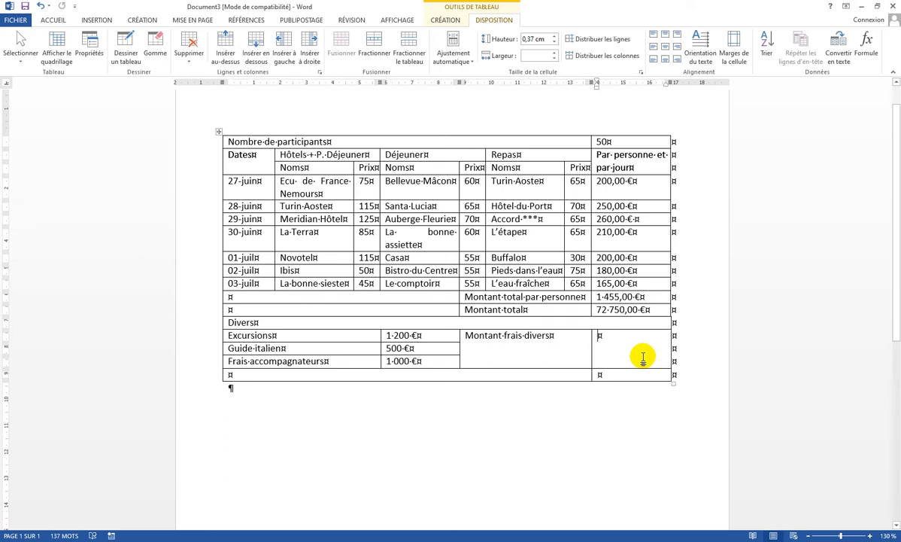
type("2700 €")
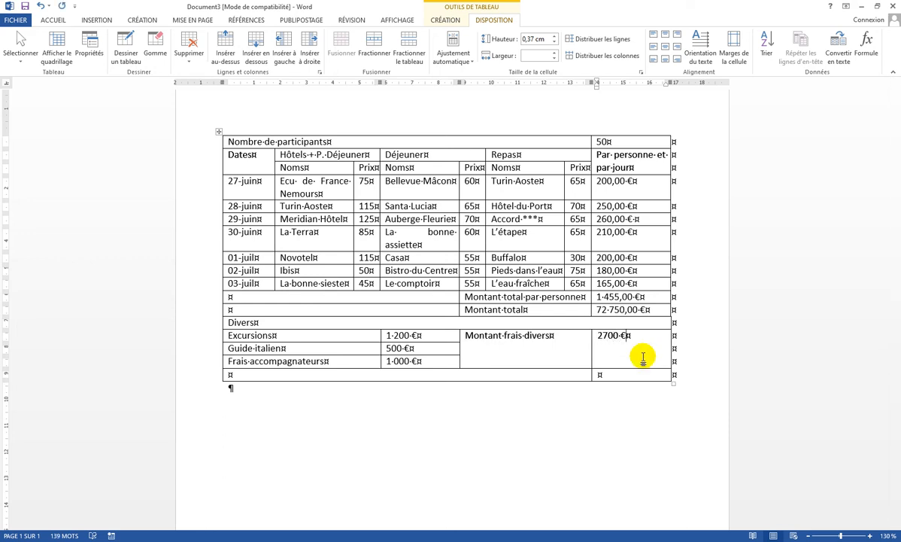
Step: Fill the table's bottom row with "Prix total du voyage" and the amount 75 450,00 €
left_click(284, 376)
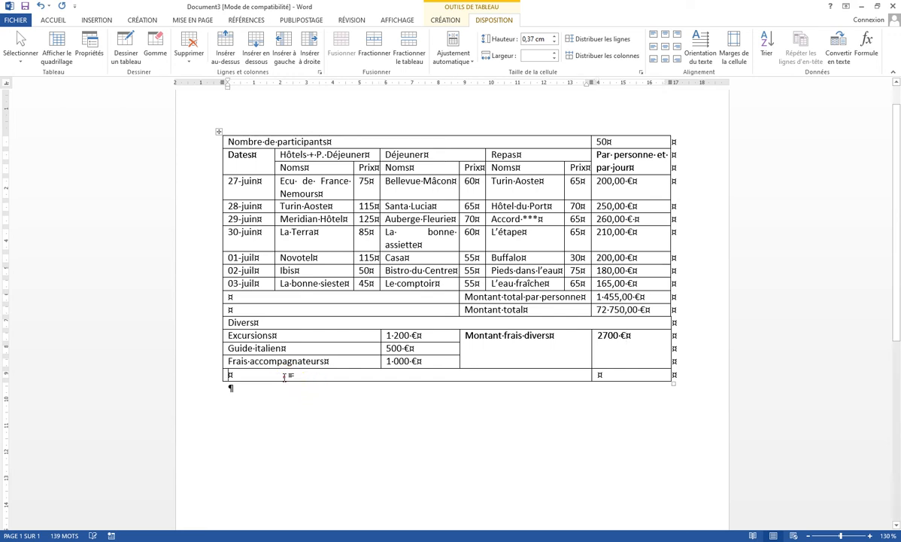
left_click(284, 376)
type("Prix·total·du·voyage")
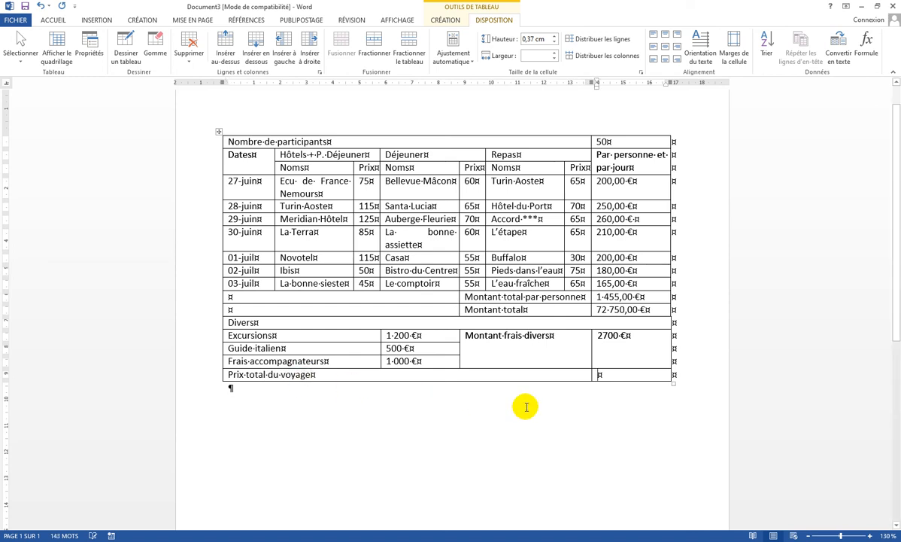
left_click(610, 373)
type("75 450,00 €")
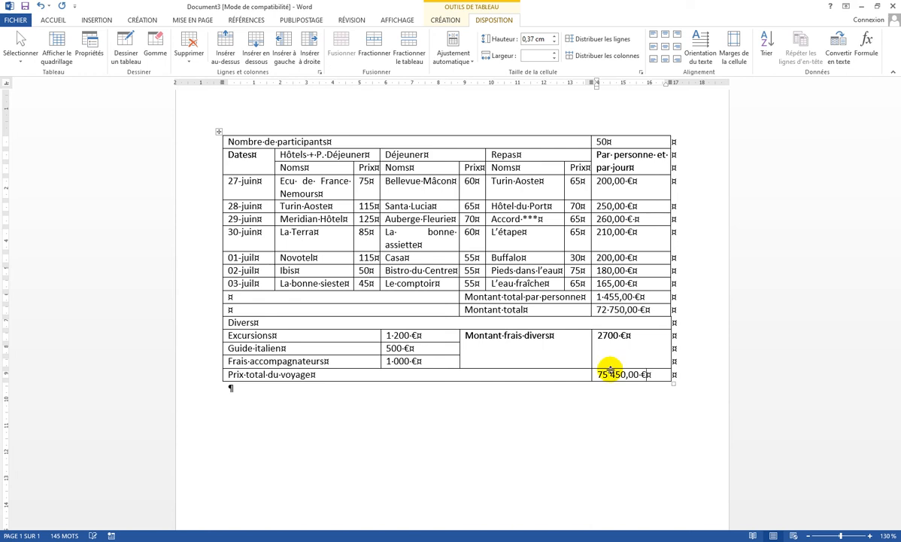
Step: Reformat the Montant frais divers amount as 2 700,00 €
left_click(617, 336)
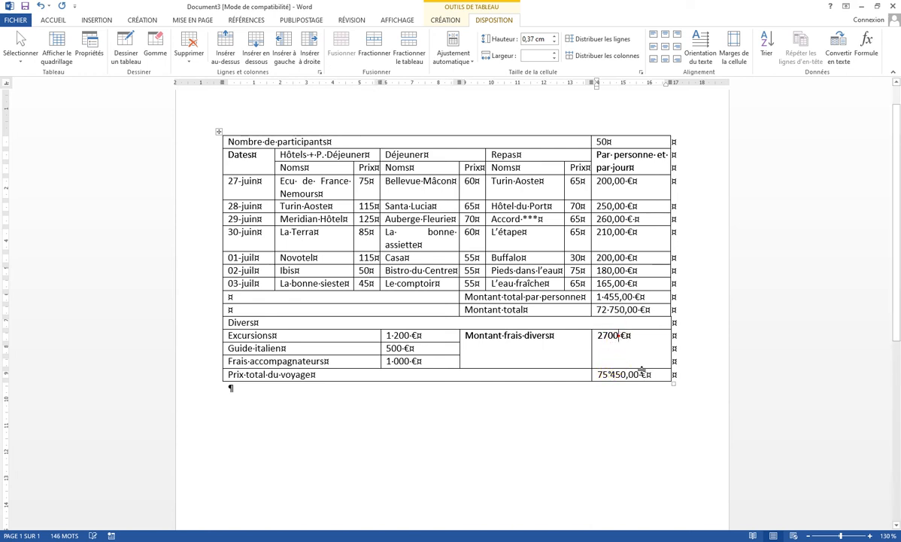
type(",00")
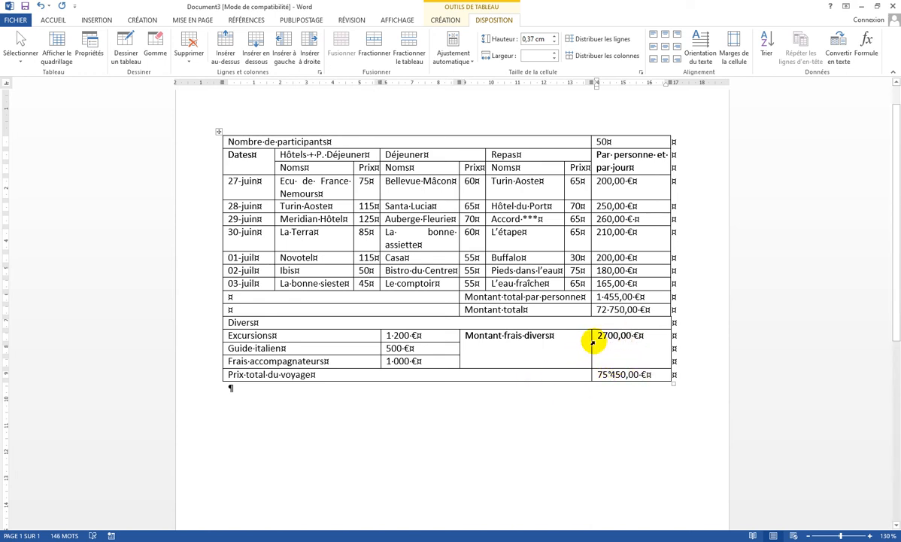
left_click(601, 335)
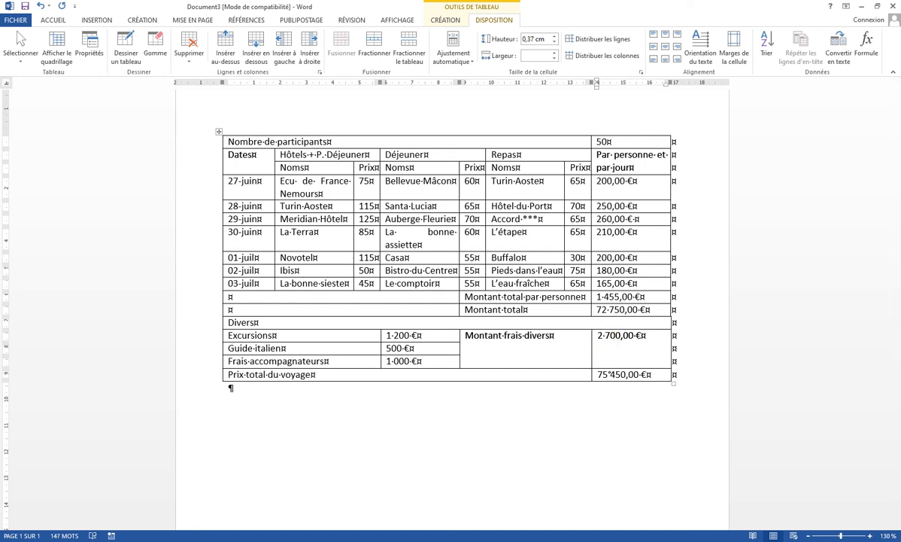
left_click(646, 374)
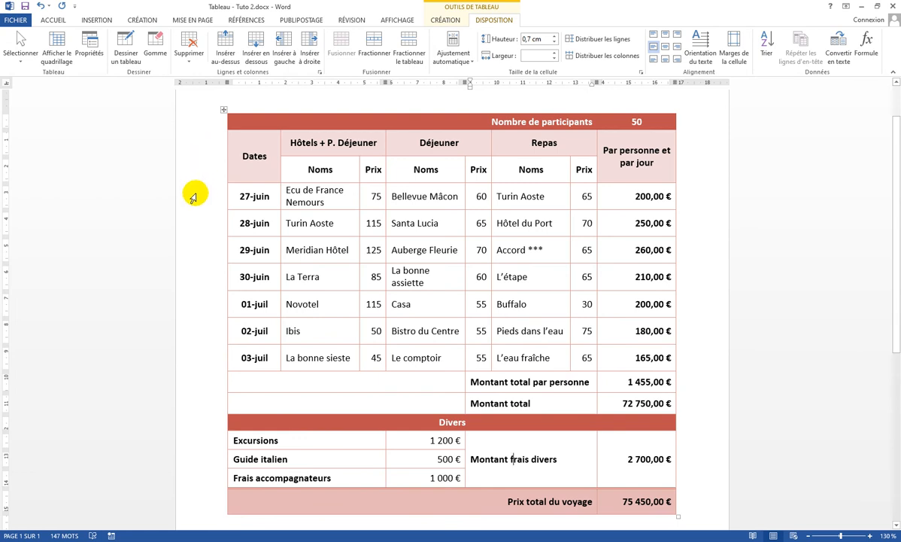
Step: Check the row heights of the date rows and the Nombre de participants row in Tableau - Tuto 2.docx
left_click_drag(194, 197, 191, 358)
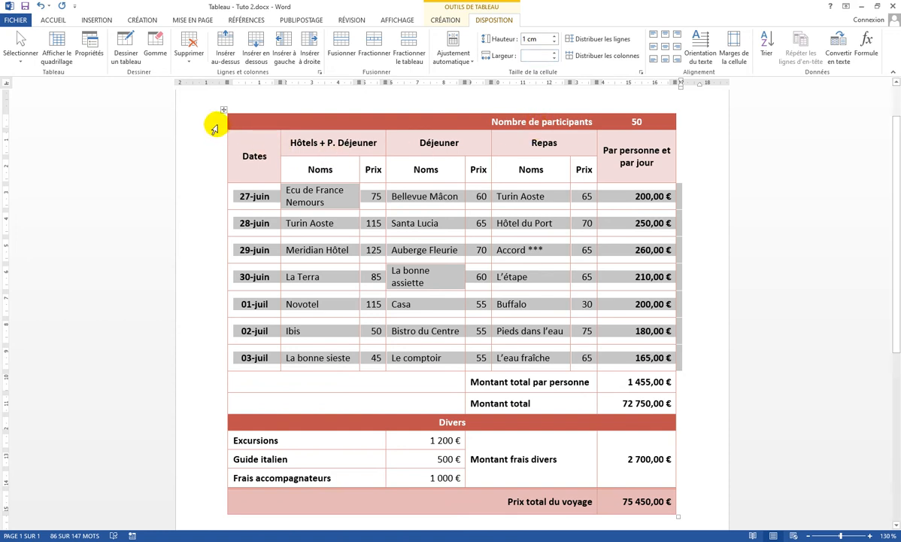
left_click(213, 127)
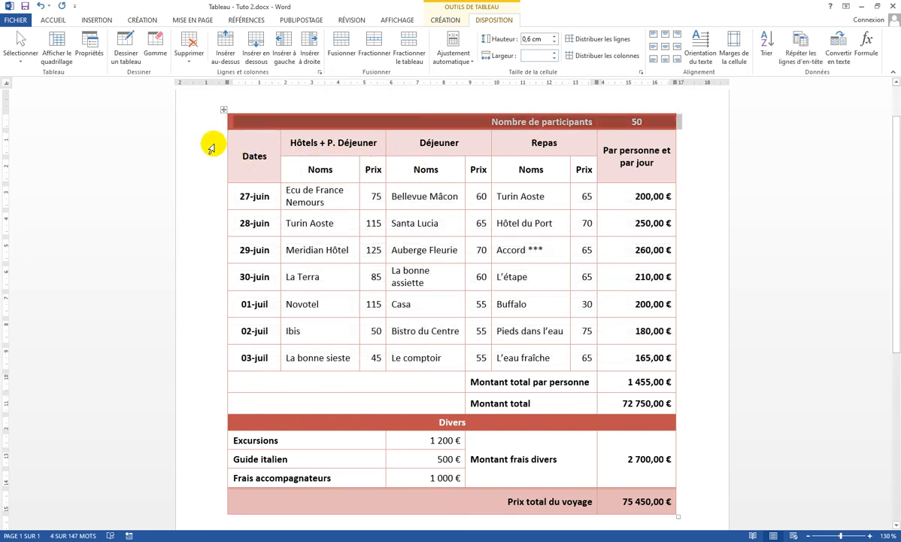
left_click(533, 39)
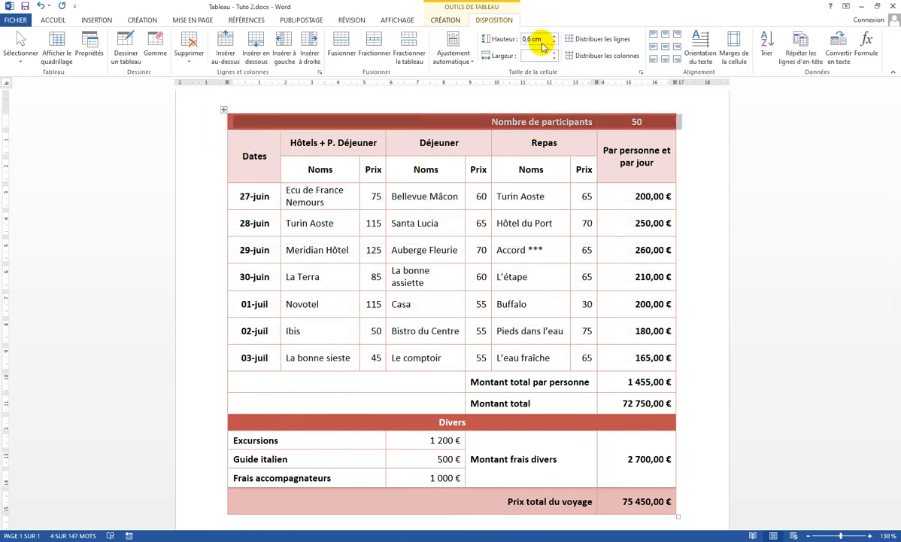
Step: Check the height of the column heading rows and date rows in Tableau - Tuto 2.docx
left_click(285, 143)
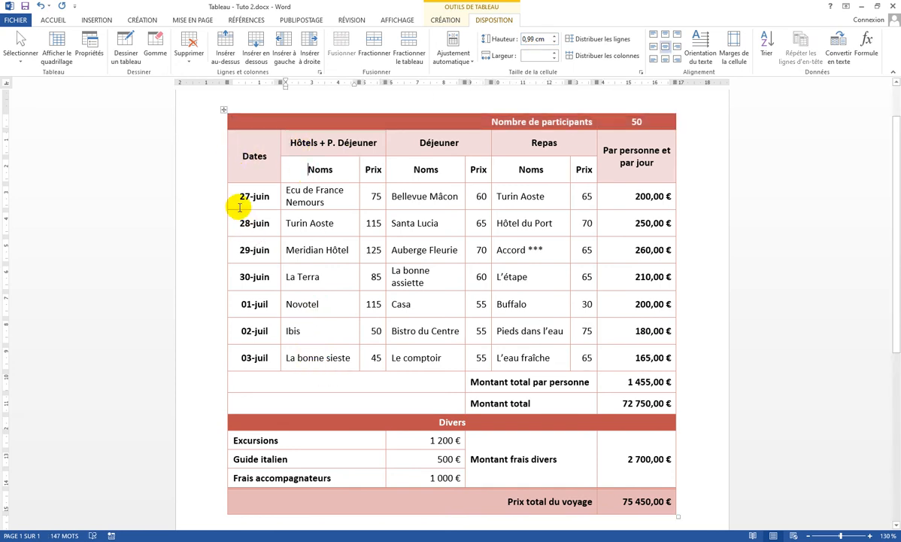
left_click_drag(206, 141, 176, 367)
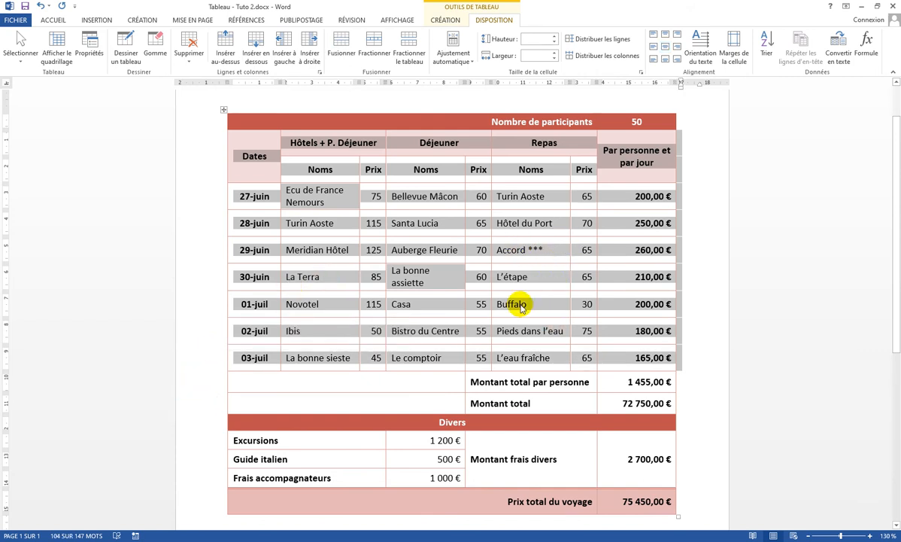
left_click(412, 251)
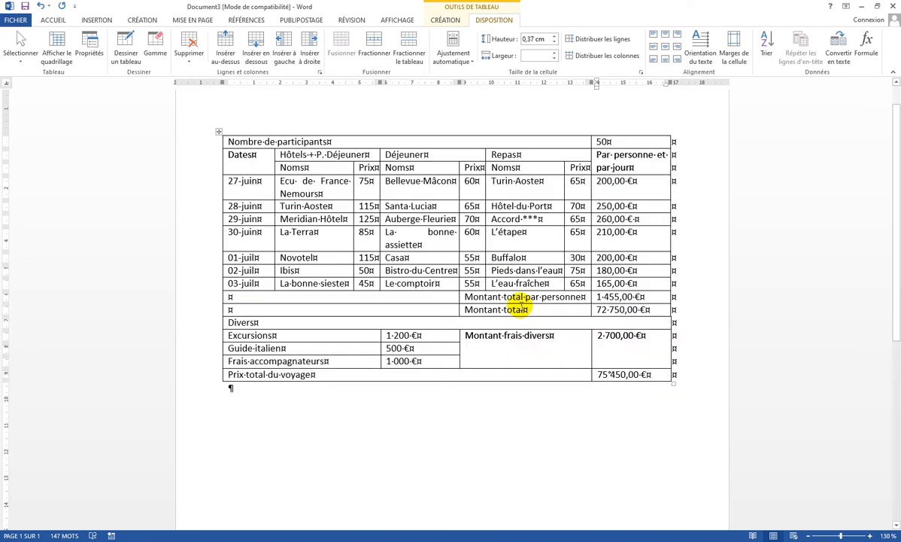
Step: In the new document, set the Nombre de participants row height to 0,6 cm and the heading and date rows to 1 cm
left_click(197, 142)
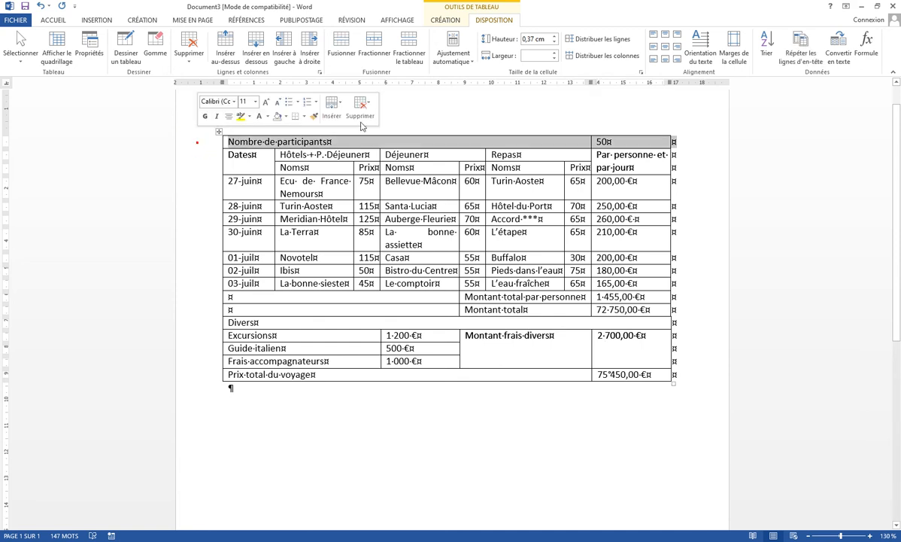
left_click(554, 35)
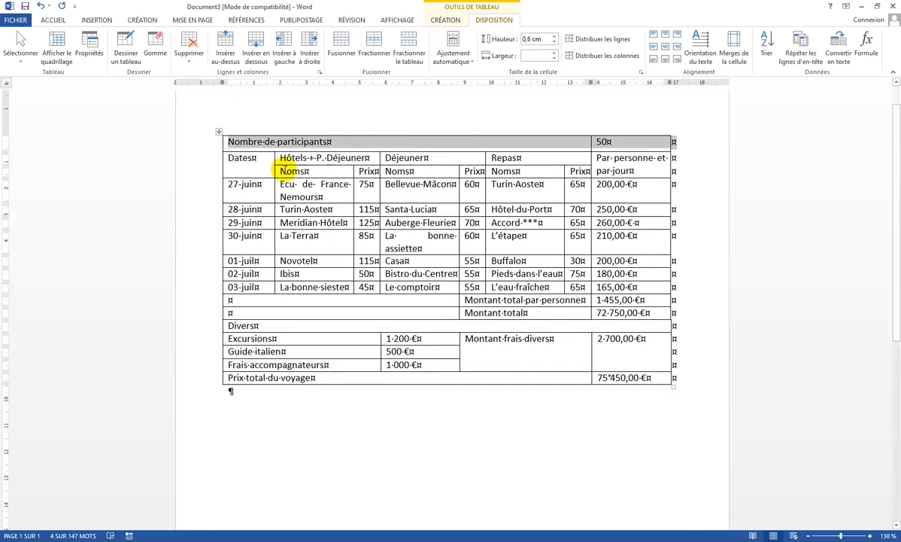
left_click_drag(207, 160, 197, 285)
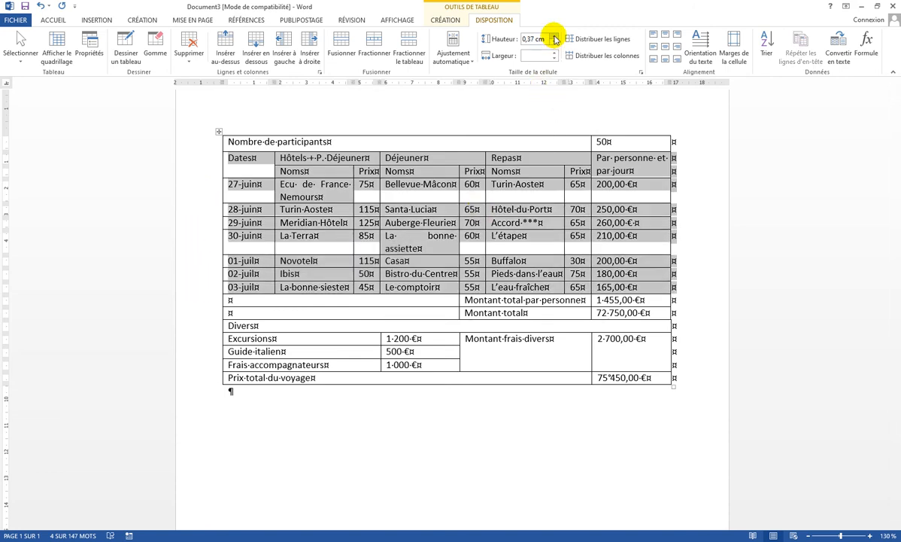
left_click(554, 41)
left_click(554, 37)
left_click(555, 36)
left_click(554, 36)
left_click(554, 36)
left_click(554, 36)
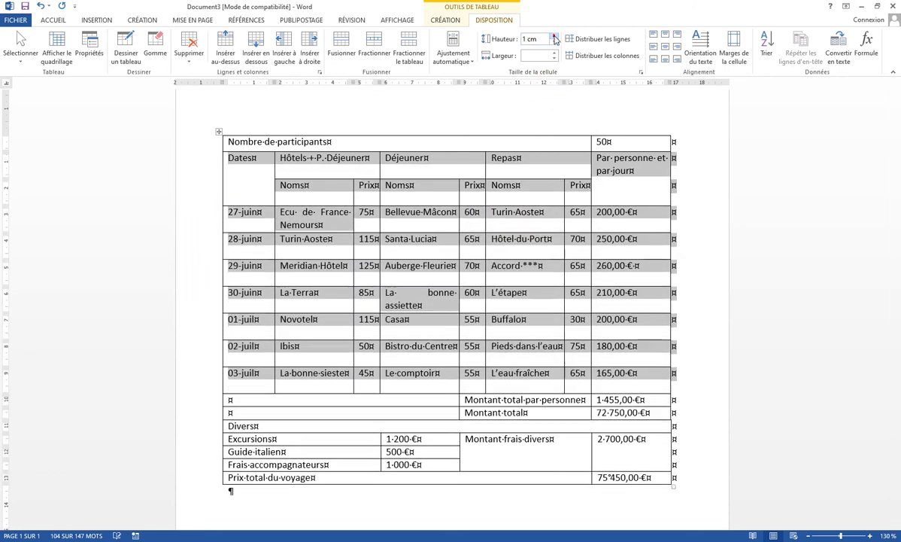
Step: Set the height of every row from Montant total par personne down to Prix total du voyage to 0,6 cm
left_click_drag(209, 399, 204, 413)
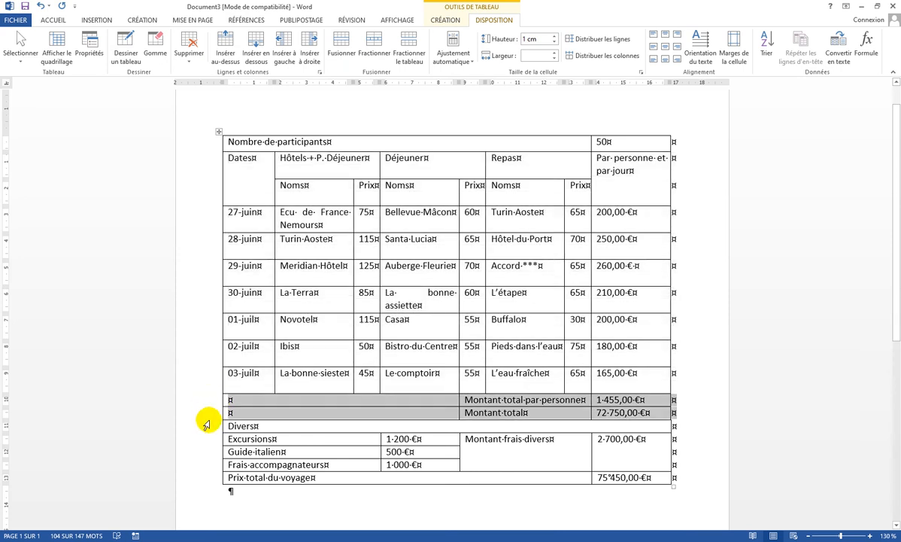
left_click(555, 42)
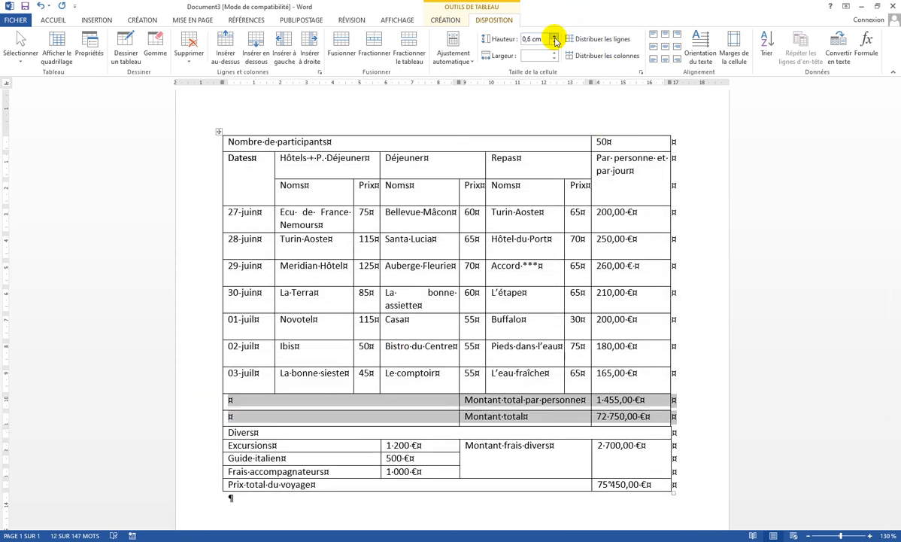
left_click_drag(203, 446, 200, 490)
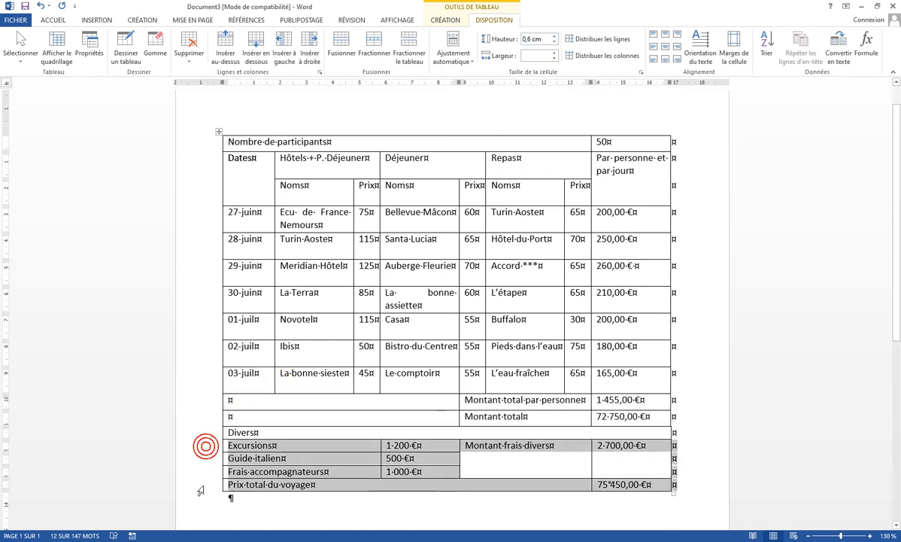
left_click(554, 38)
left_click(555, 38)
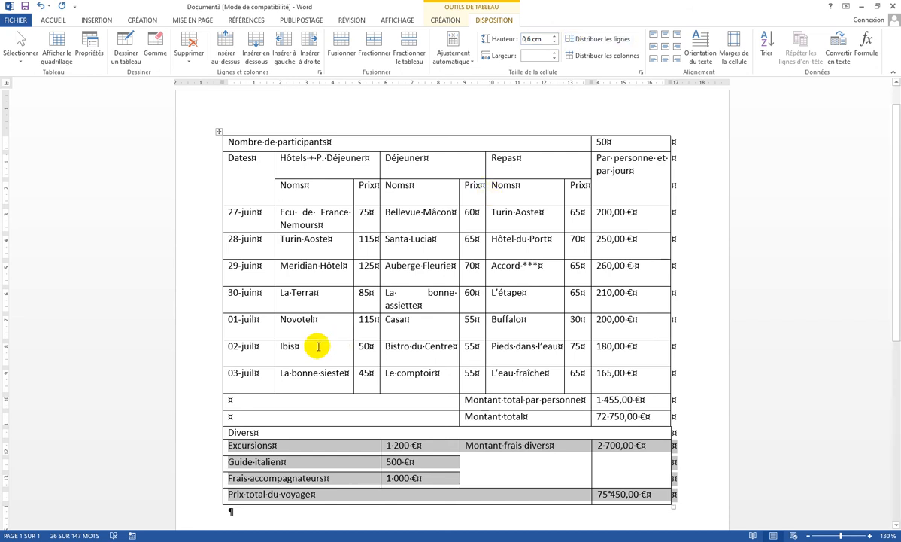
left_click(206, 434)
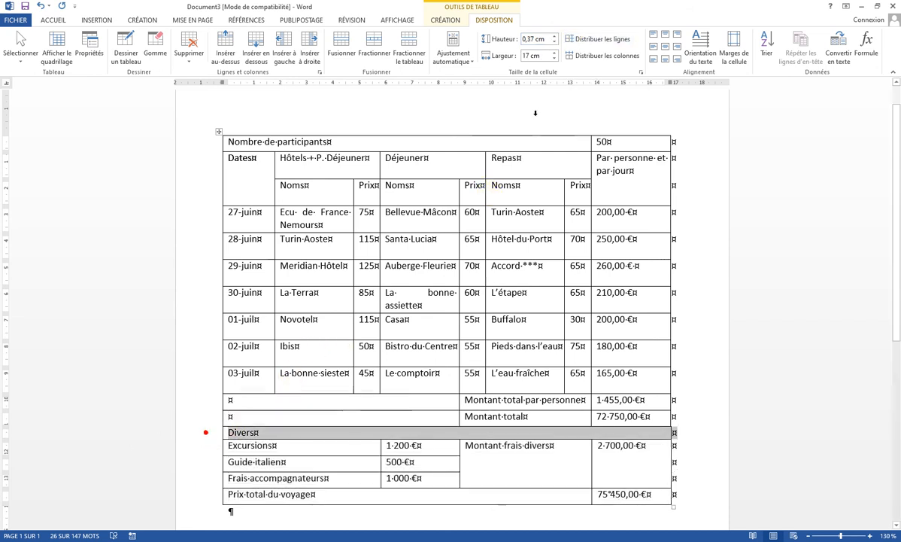
left_click(555, 38)
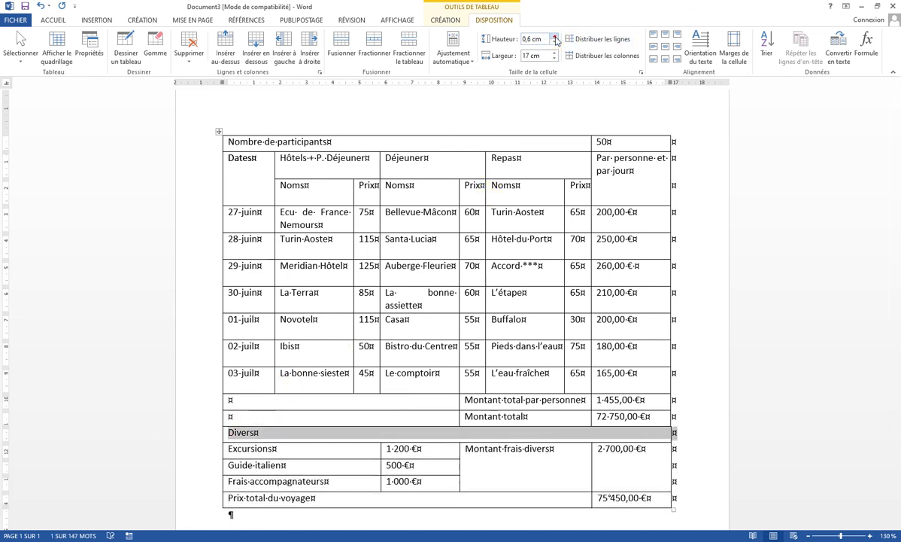
left_click(578, 295)
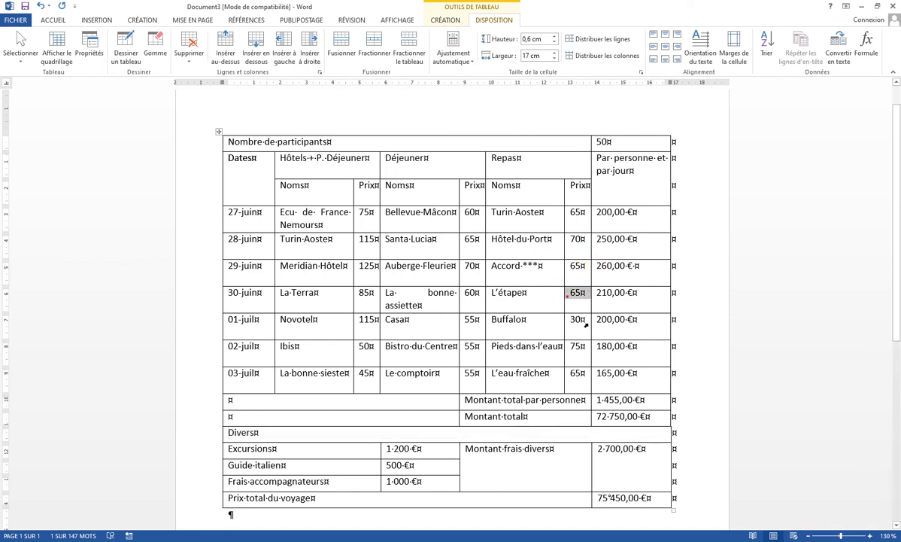
left_click(455, 292)
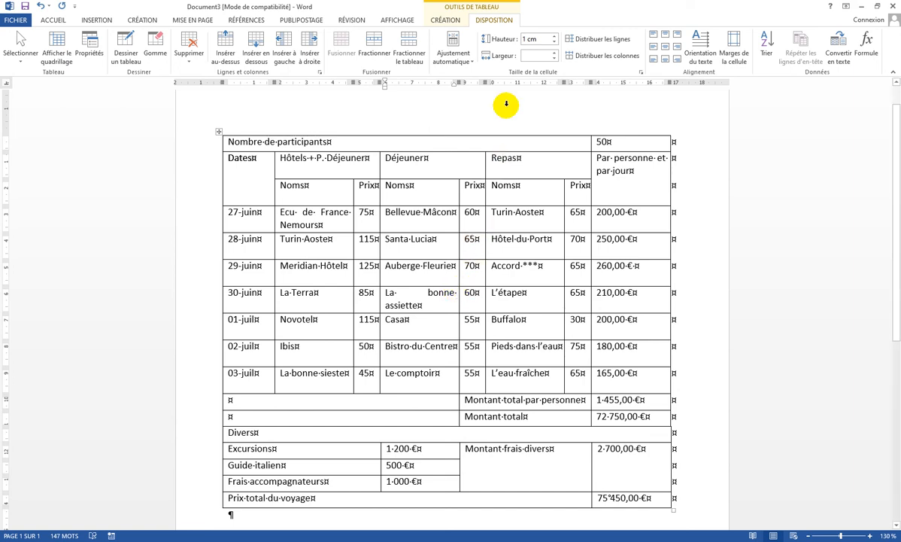
Step: Apply the table style Tableau Grille 4 - Accentuation 2 to the trip budget table
left_click(445, 20)
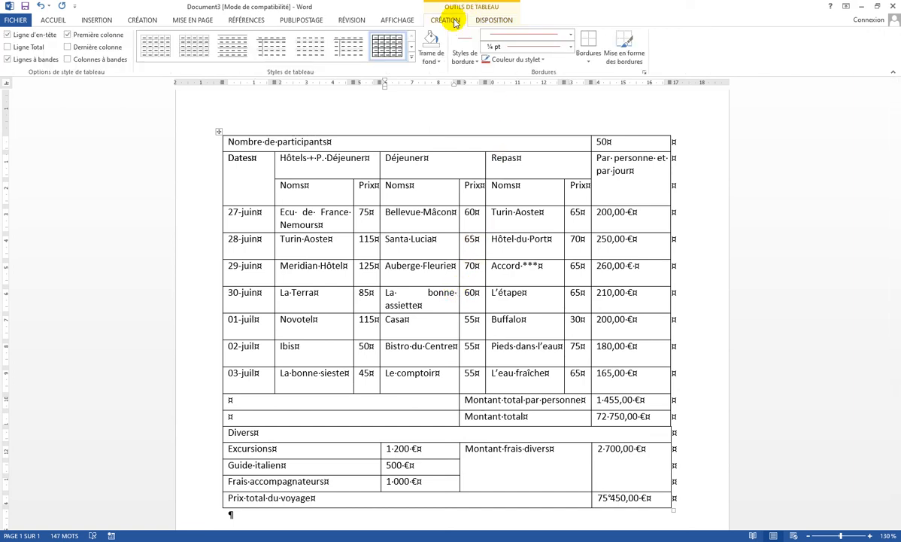
left_click(411, 50)
left_click(411, 50)
left_click(412, 50)
left_click(412, 50)
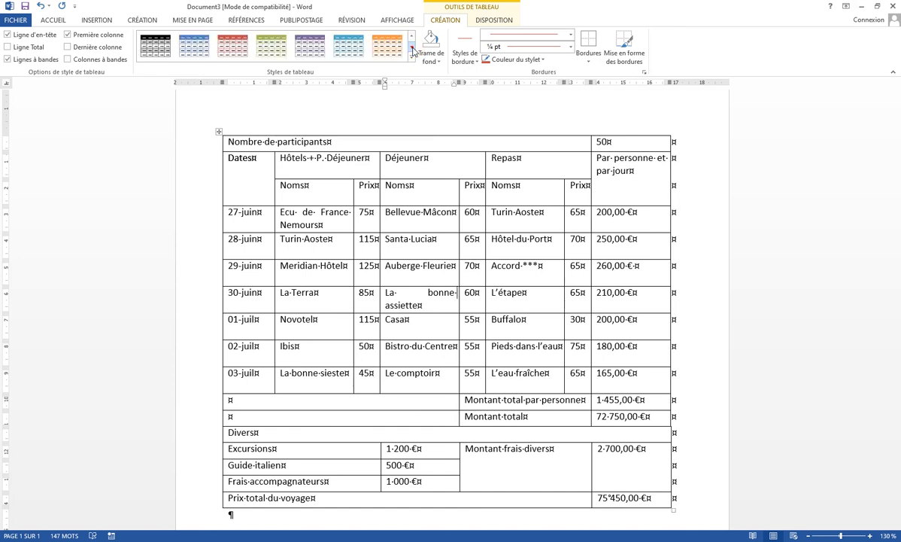
left_click(228, 53)
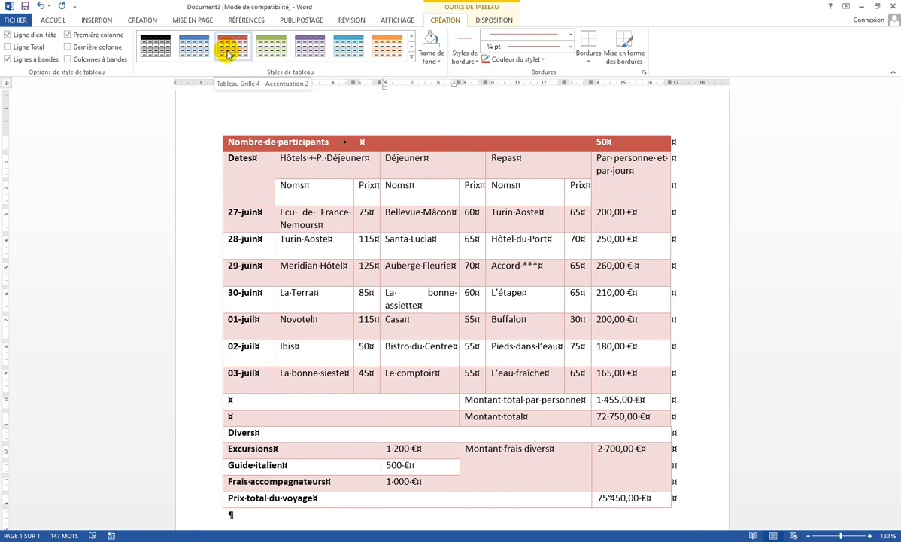
left_click(228, 53)
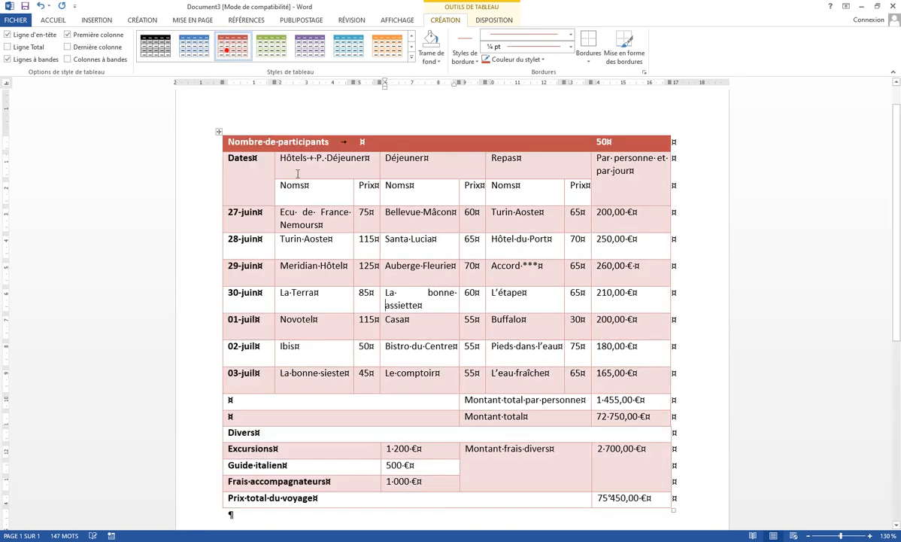
left_click(302, 181)
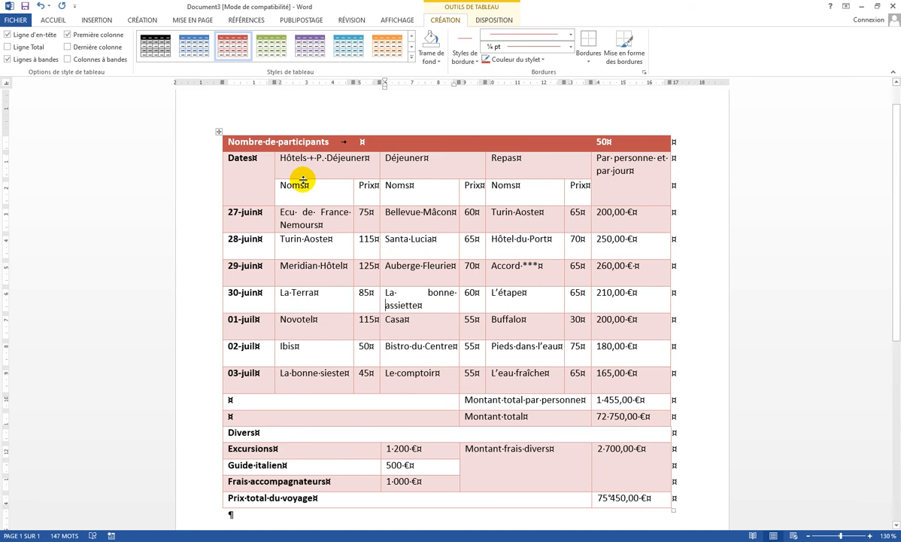
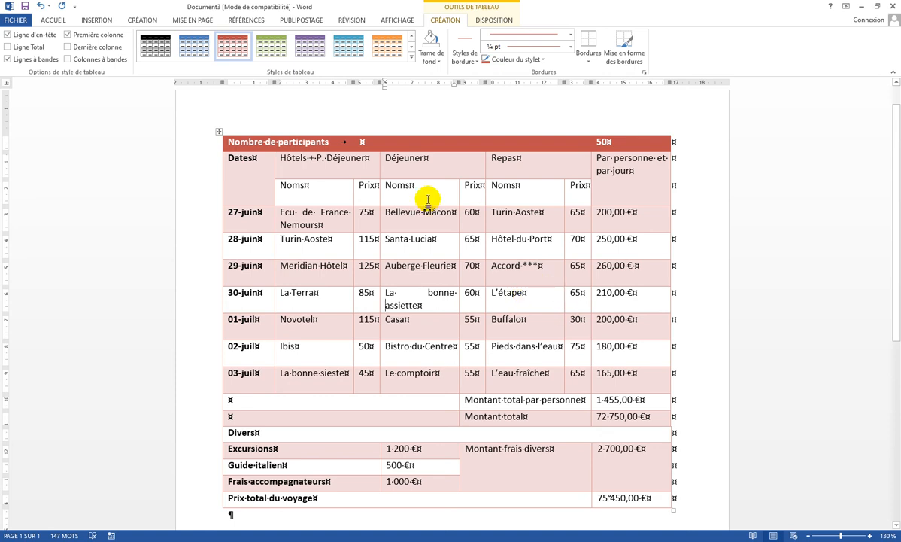
Step: Remove the shading from all rows between 27-juin and Frais accompagnateurs
left_click(203, 217)
left_click_drag(203, 218, 198, 485)
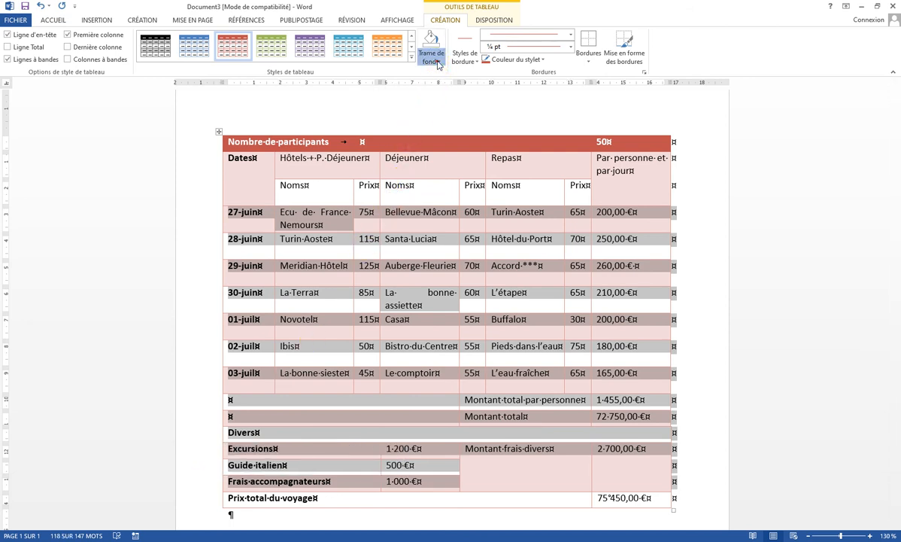
left_click(438, 64)
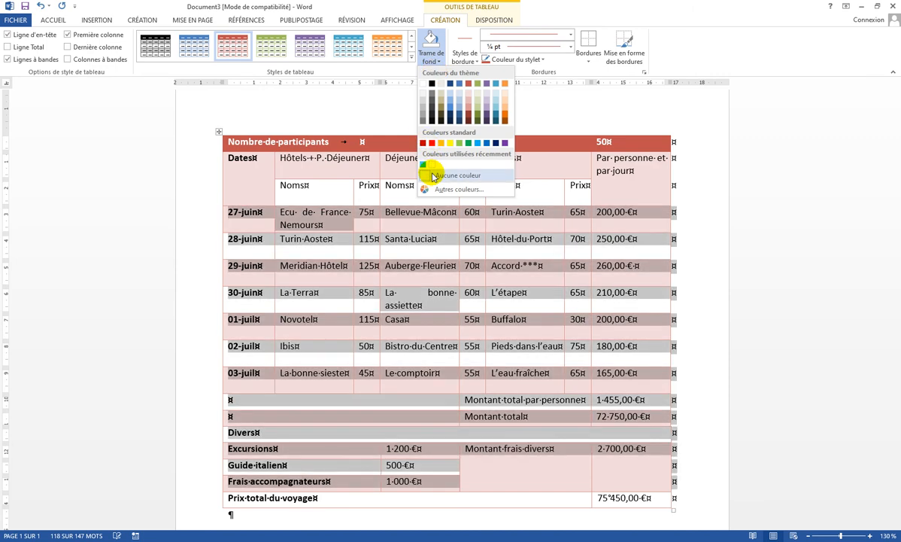
left_click(433, 176)
left_click(433, 220)
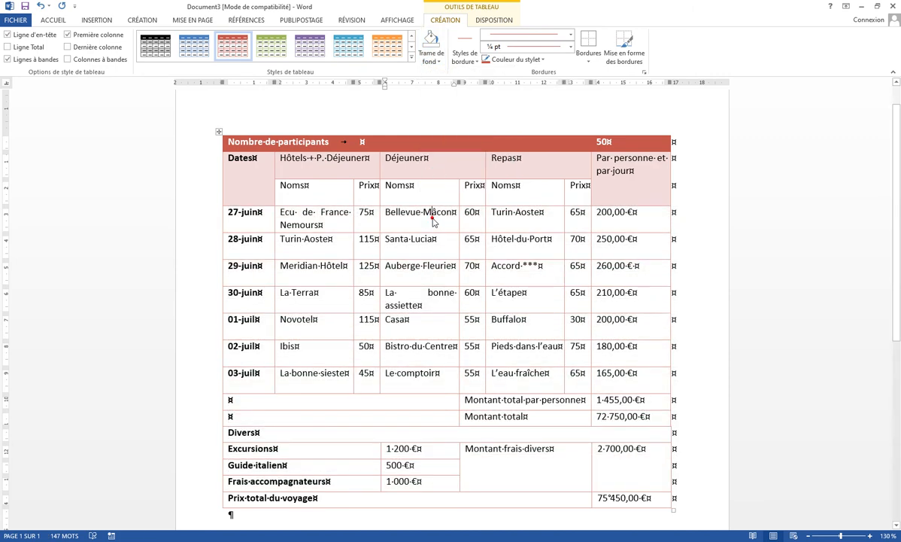
Step: Shade the Divers row with the red theme colour and make its text white
left_click(200, 437)
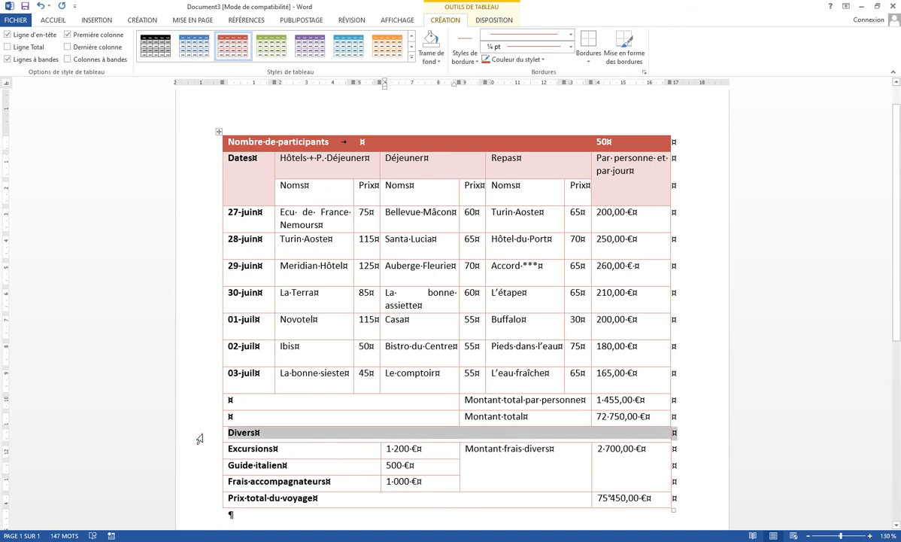
left_click(436, 62)
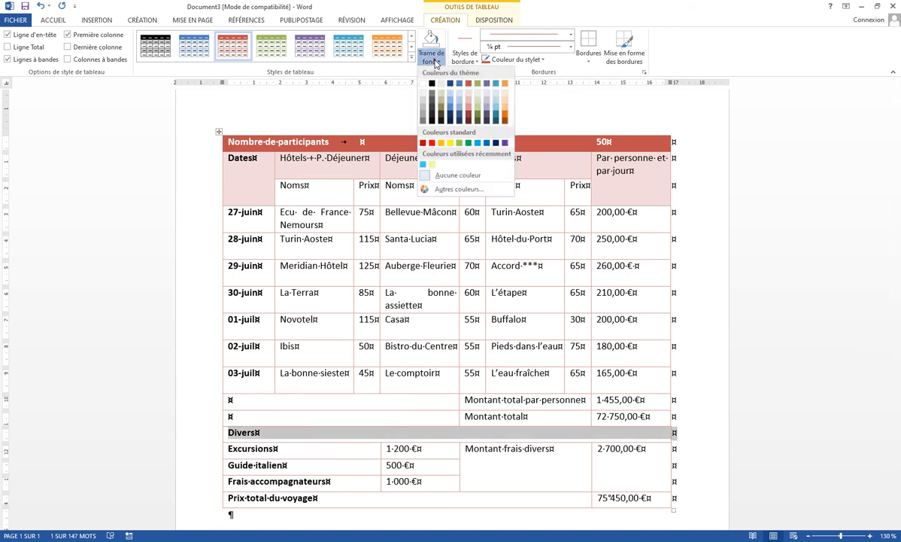
left_click(469, 85)
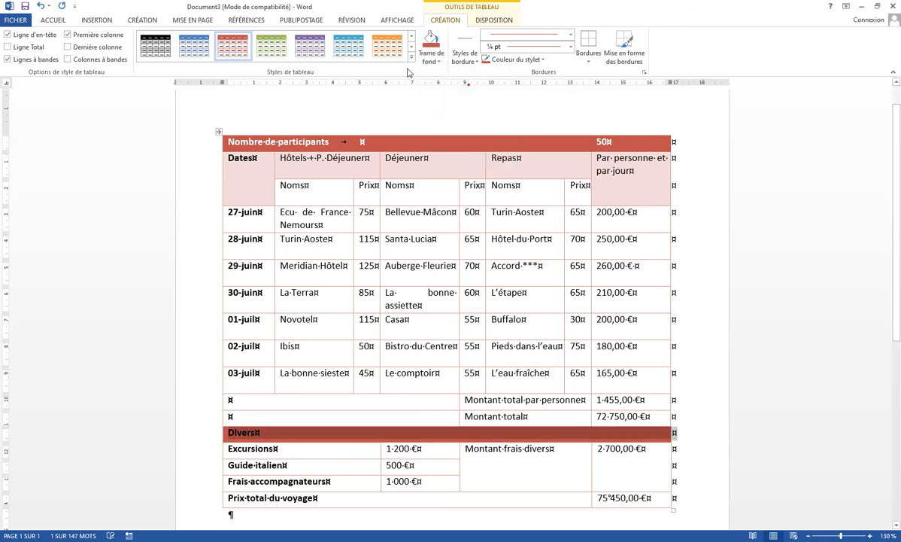
left_click(55, 21)
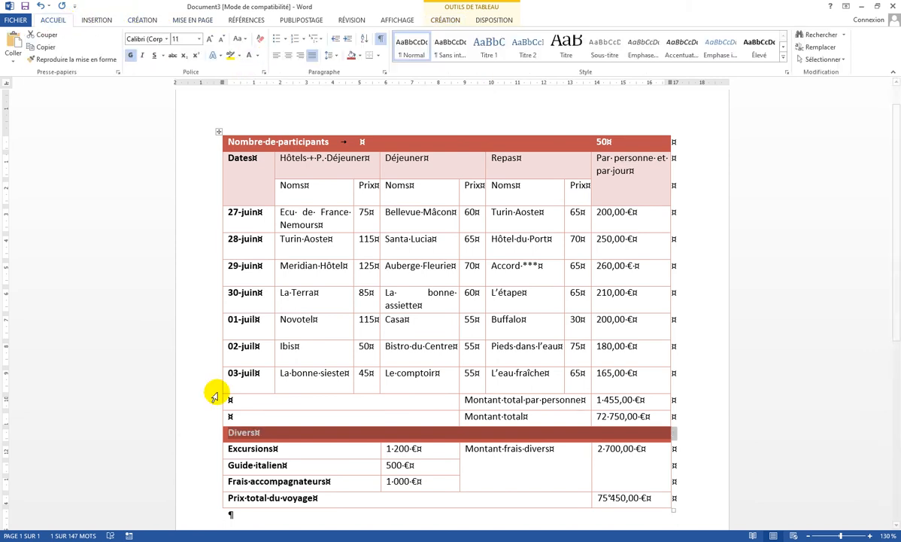
Step: Turn on the total row formatting for the table and shade the Prix total du voyage row in a lighter tint of the red theme colour
left_click(199, 503)
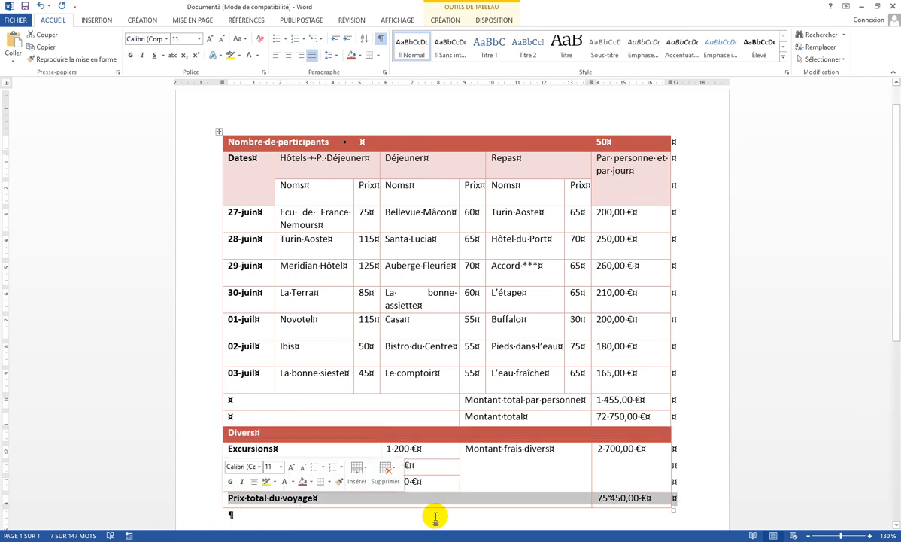
left_click(442, 21)
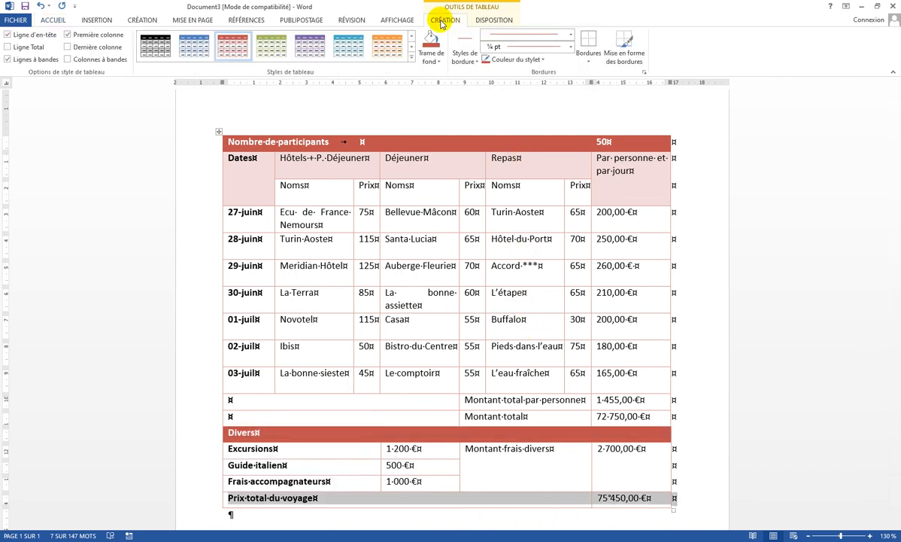
left_click(7, 47)
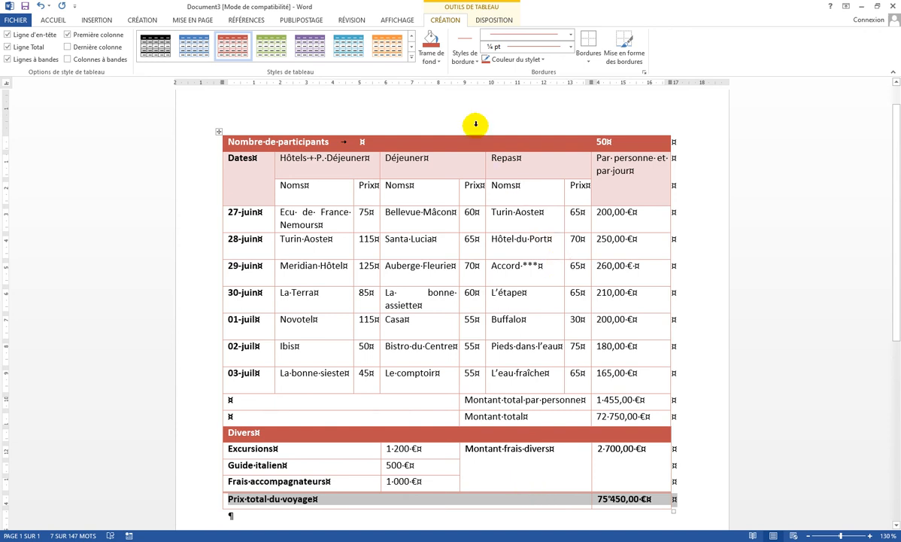
left_click(434, 60)
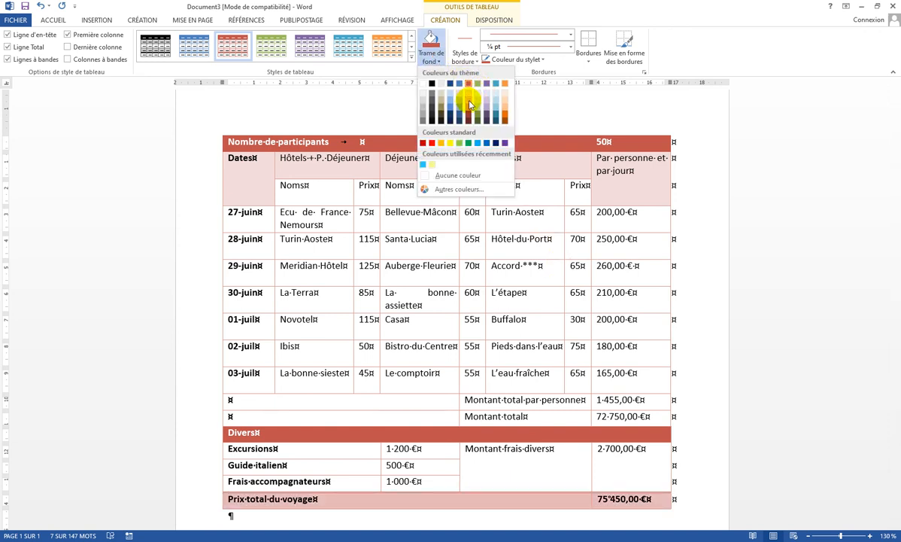
left_click(469, 104)
left_click(476, 268)
scroll(476, 267, "down", 2)
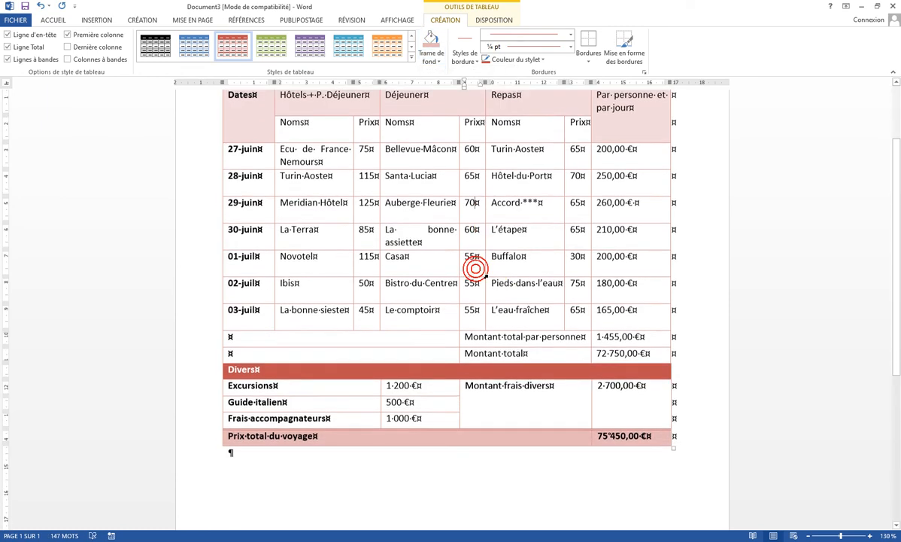
scroll(477, 267, "up", 1)
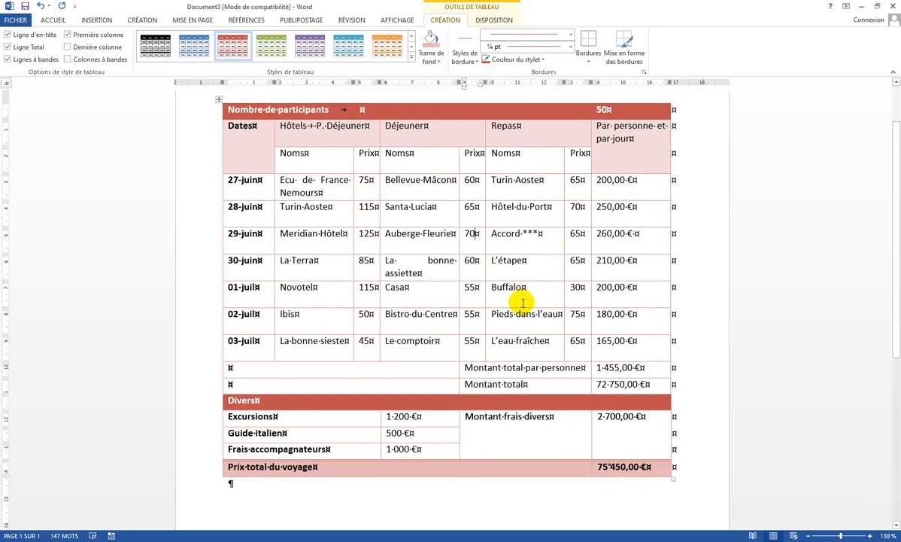
scroll(523, 303, "up", 1)
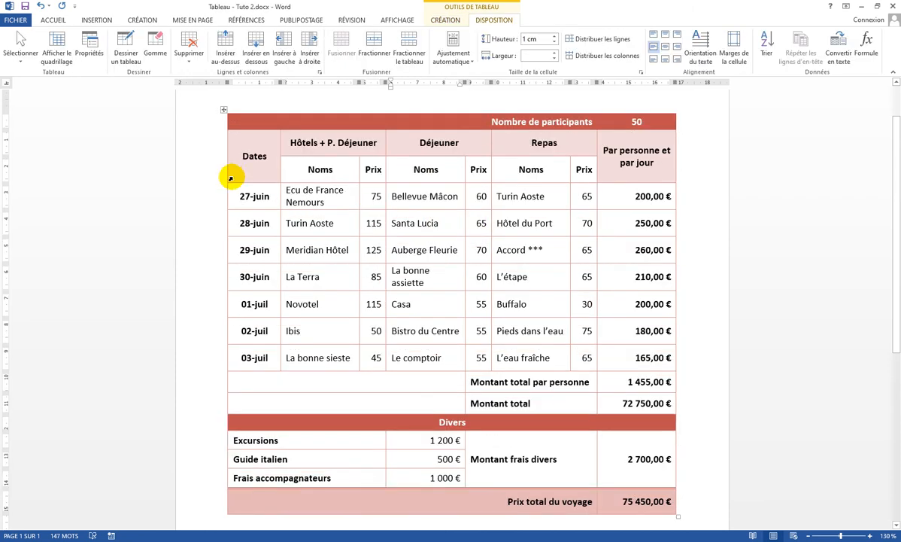
Step: Check the cell alignment of the date, name, price and per-day amount columns in the model table of Tableau - Tuto 2.docx
left_click_drag(250, 167, 260, 360)
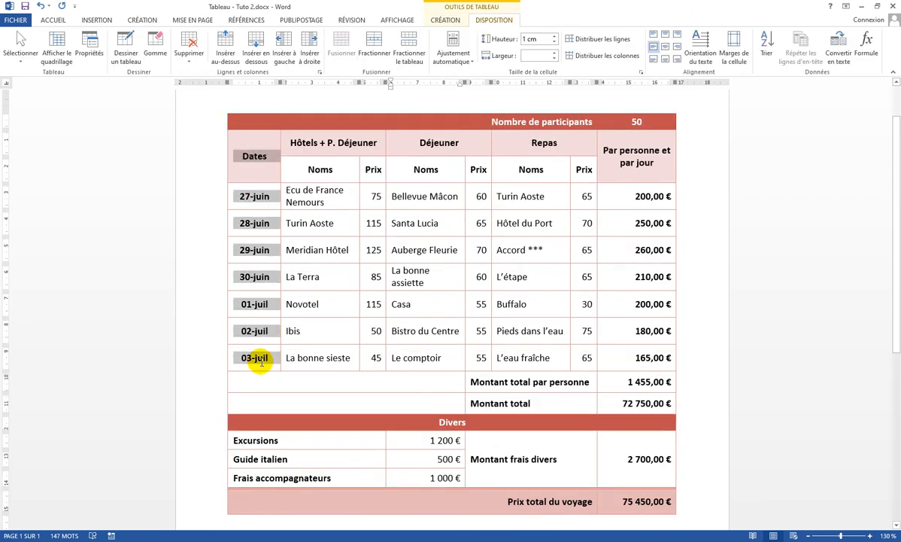
left_click(255, 197)
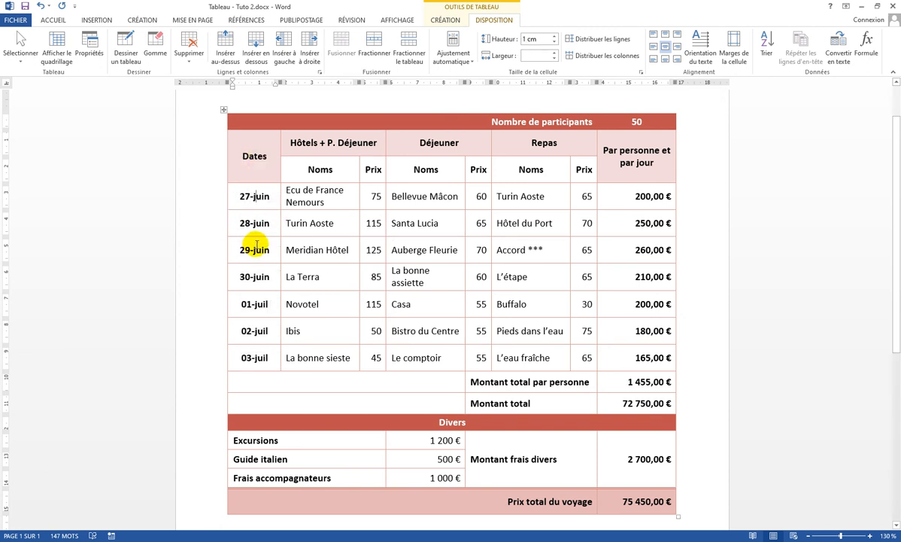
left_click_drag(308, 188, 319, 356)
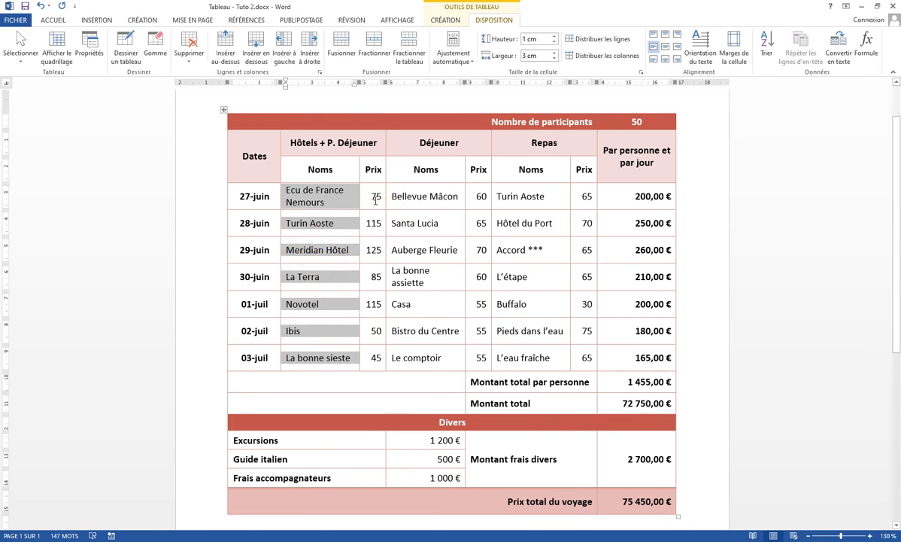
left_click_drag(368, 195, 366, 357)
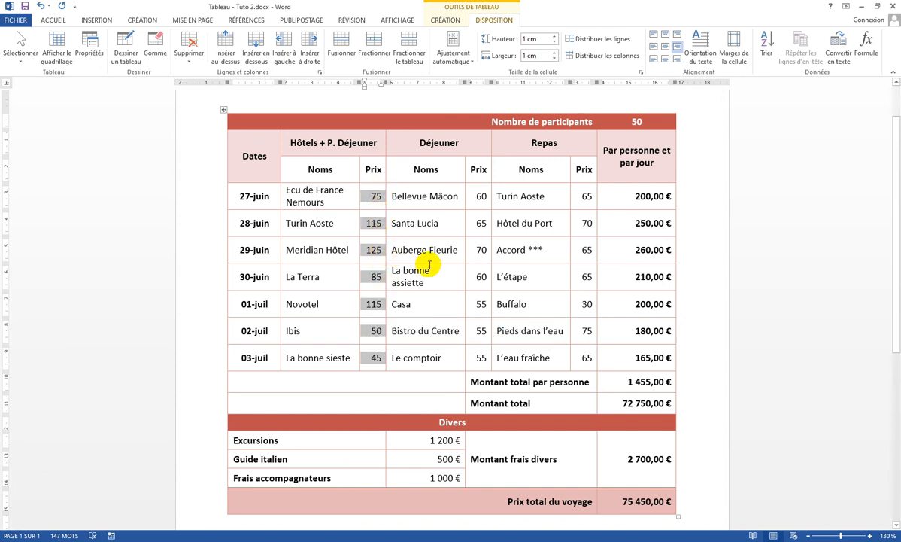
left_click(638, 196)
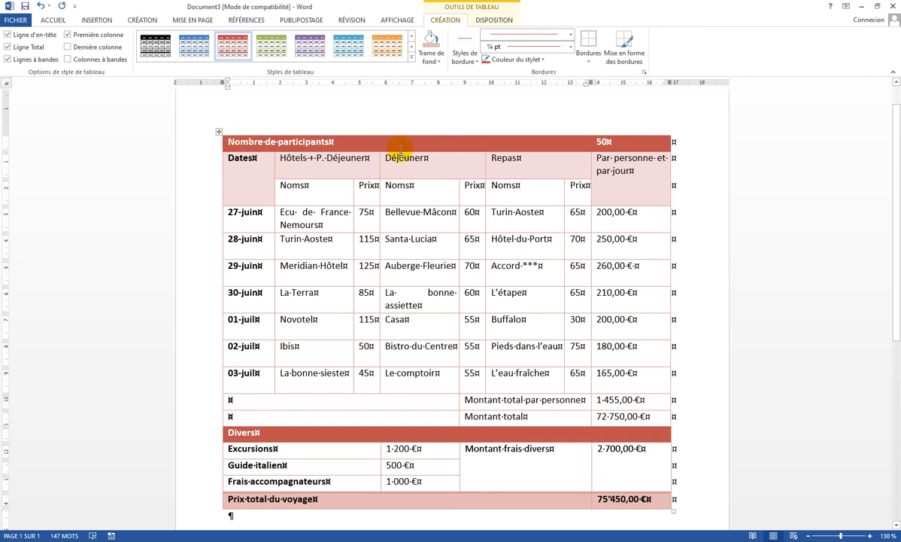
Step: In Document3, centre the Nombre de participants row both horizontally and vertically
left_click(198, 141)
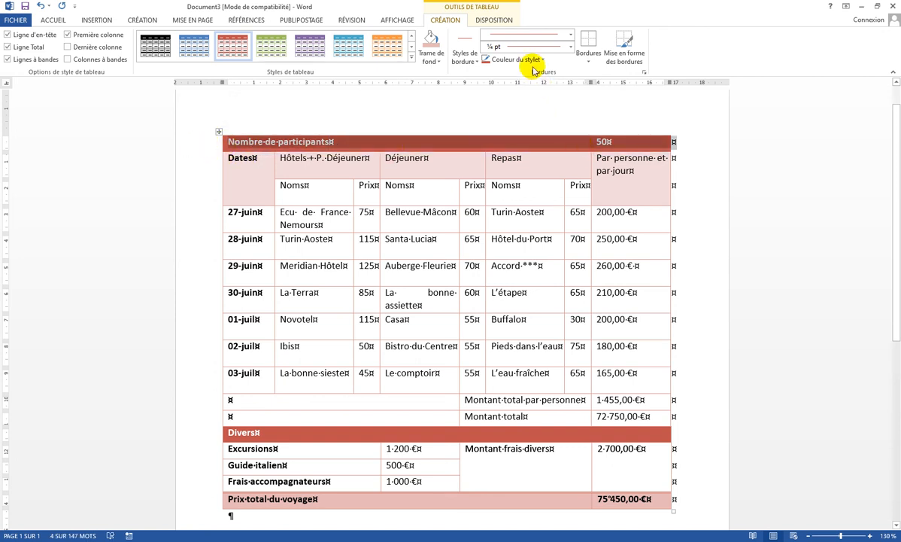
left_click(494, 20)
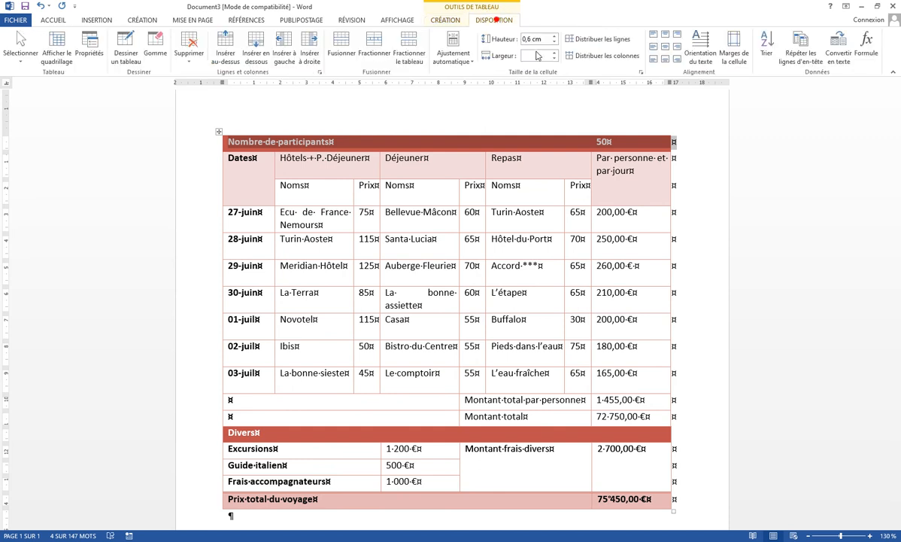
left_click(667, 50)
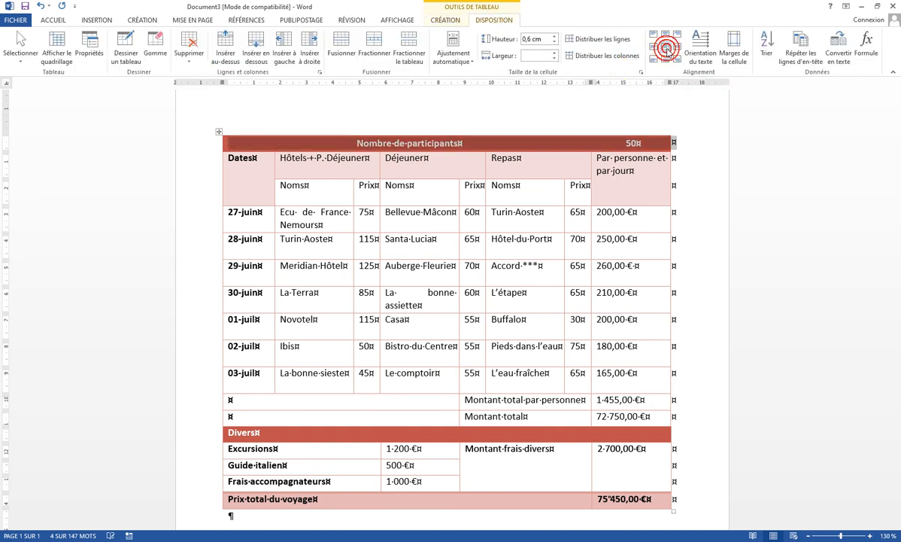
Step: Centre the header cells from Dates to Par personne et par jour in both directions and make their text bold
left_click_drag(229, 160, 614, 195)
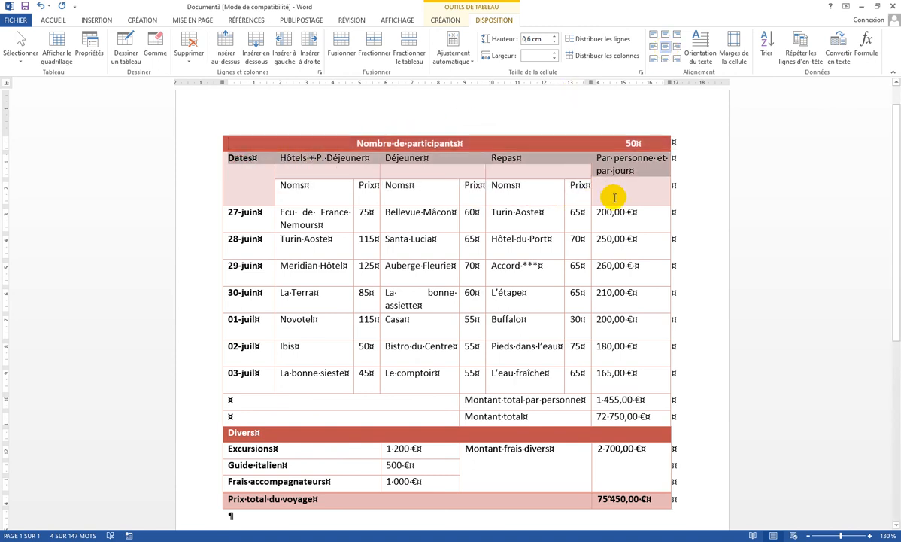
left_click(667, 49)
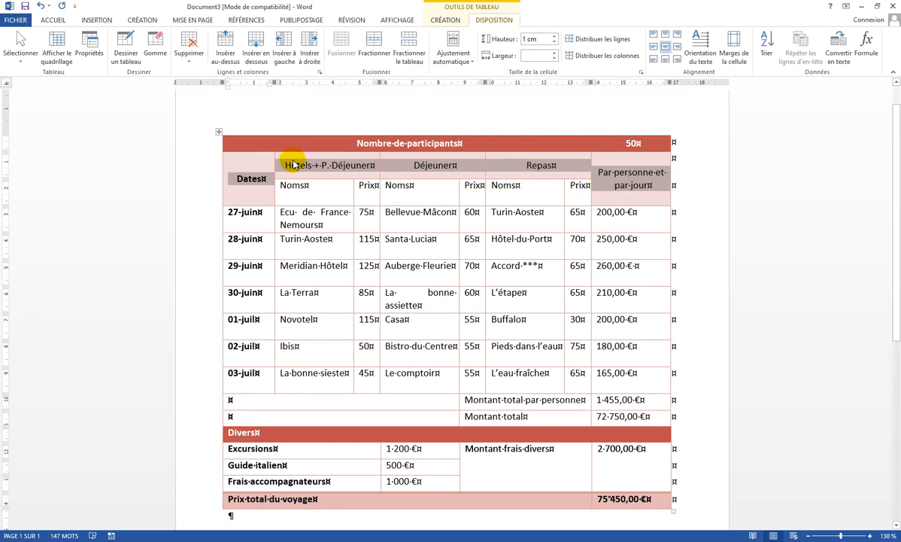
left_click(54, 20)
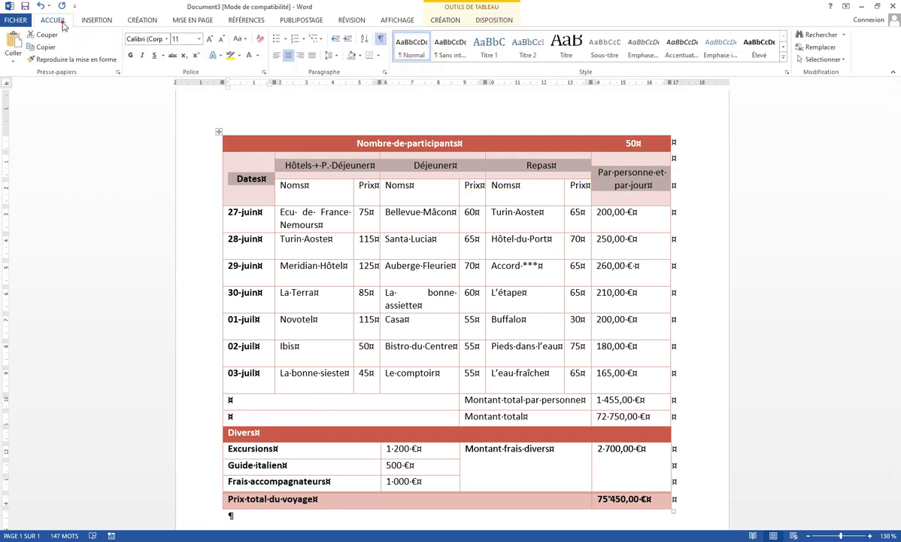
left_click(131, 56)
Step: Make the Noms and Prix subheadings bold and centre them horizontally and vertically in their cells
left_click_drag(317, 186, 577, 193)
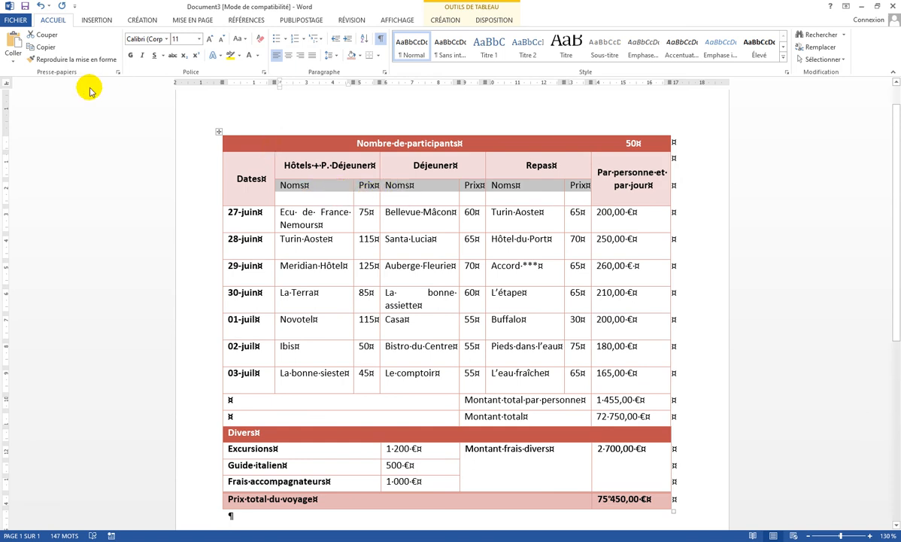
left_click(130, 56)
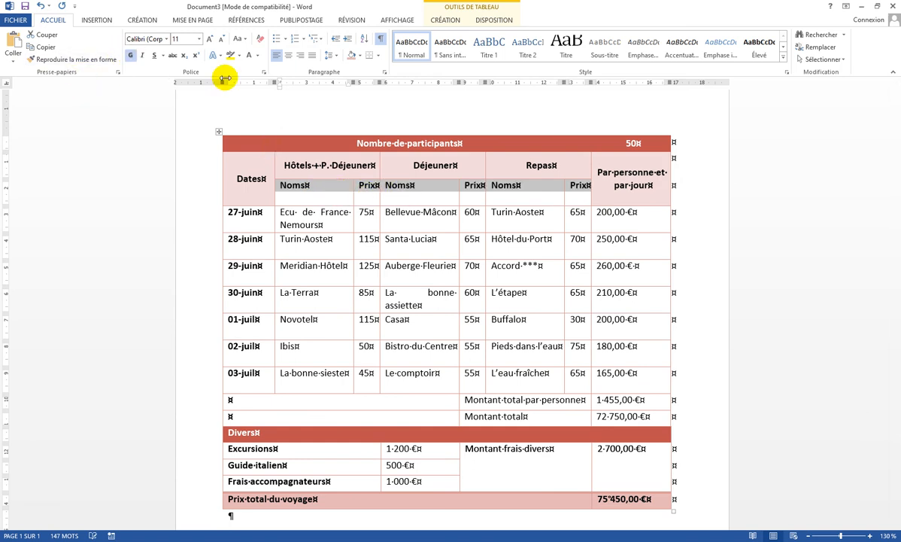
left_click(493, 20)
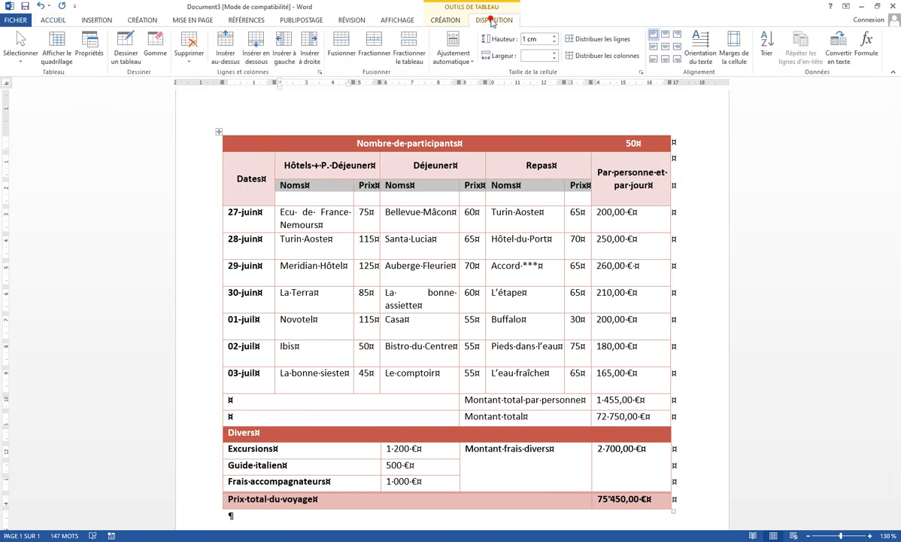
left_click(665, 48)
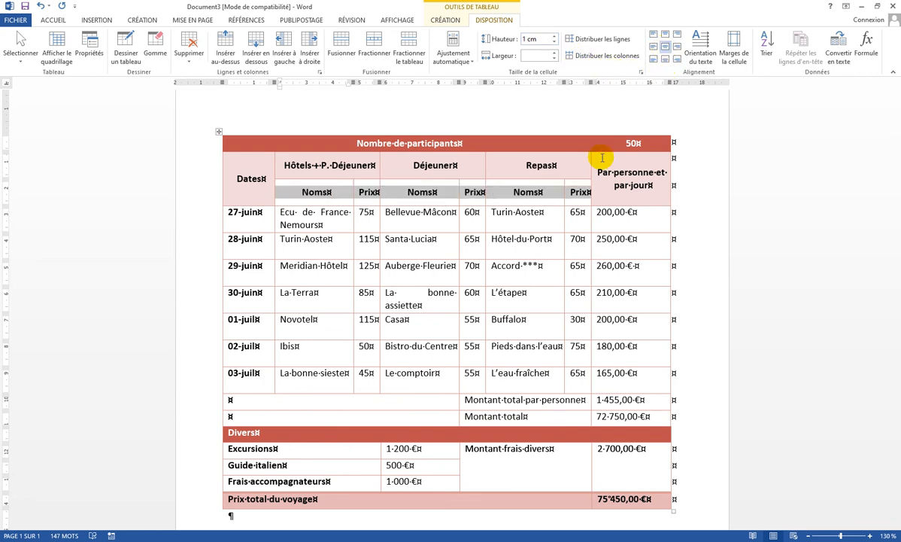
left_click(550, 230)
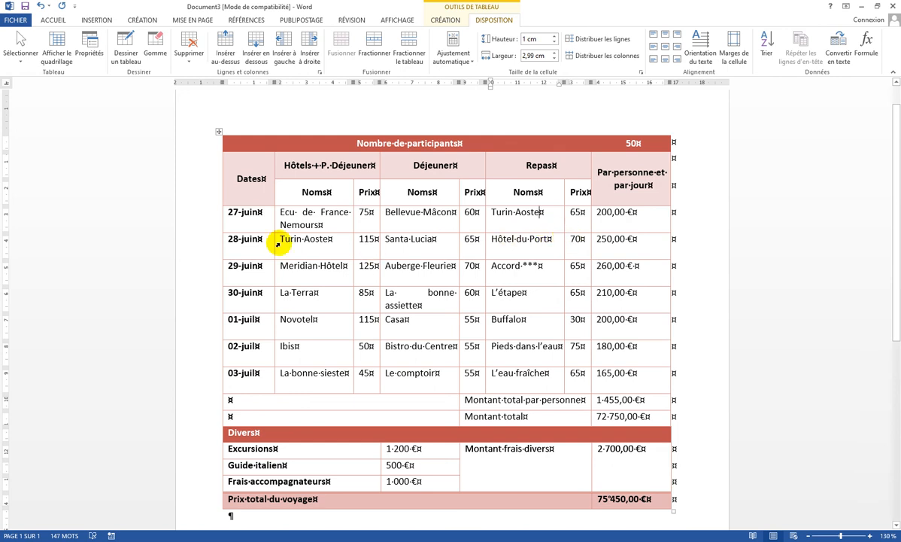
Step: Centre the dates 27-juin to 03-juil in their cells, and align the hotel names left with vertical centring
left_click_drag(248, 215, 258, 379)
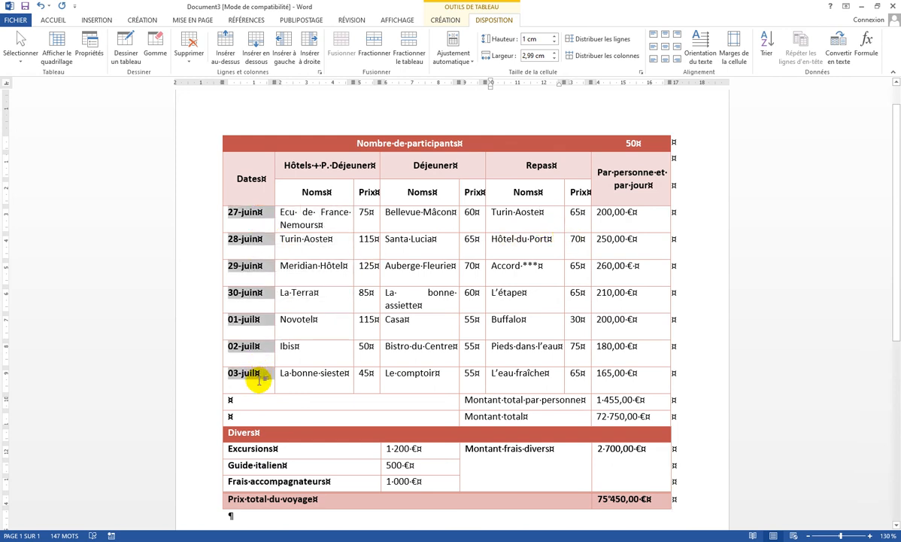
left_click(665, 47)
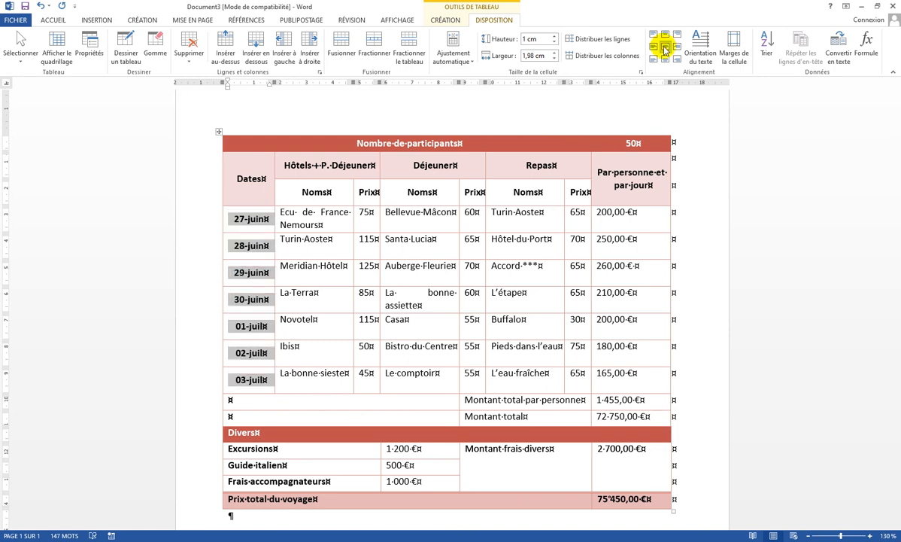
left_click_drag(293, 212, 314, 374)
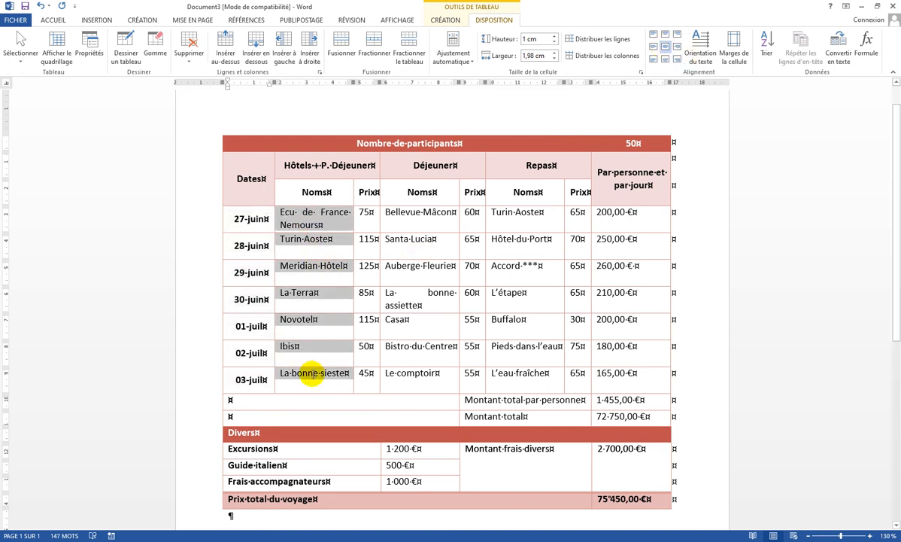
left_click(653, 47)
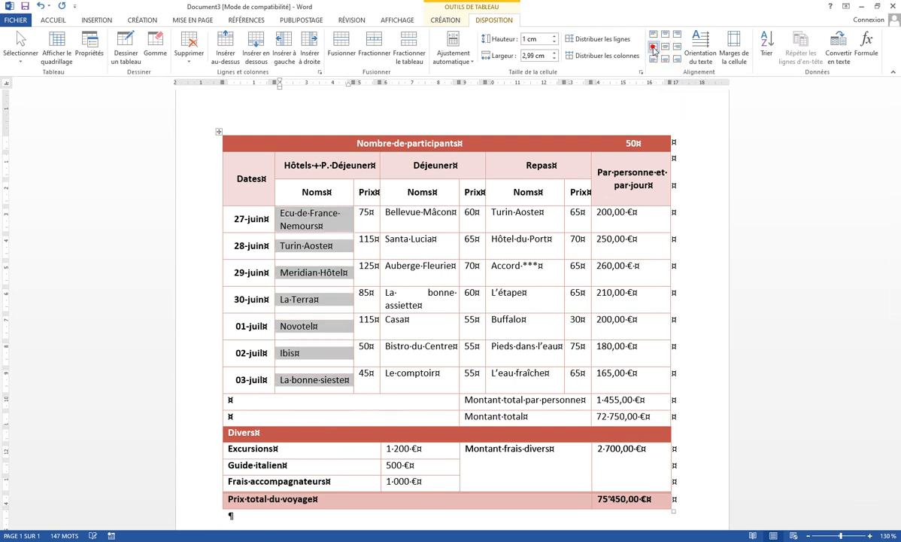
Step: Align the hotel prices right and the Déjeuner and Repas names left, all vertically centred in their cells
left_click_drag(366, 212, 366, 373)
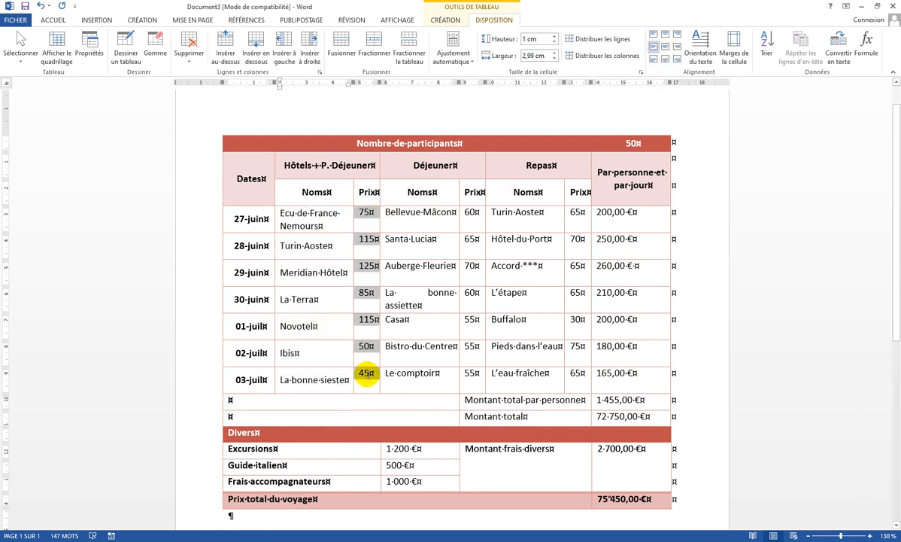
left_click(677, 47)
left_click_drag(399, 214, 416, 372)
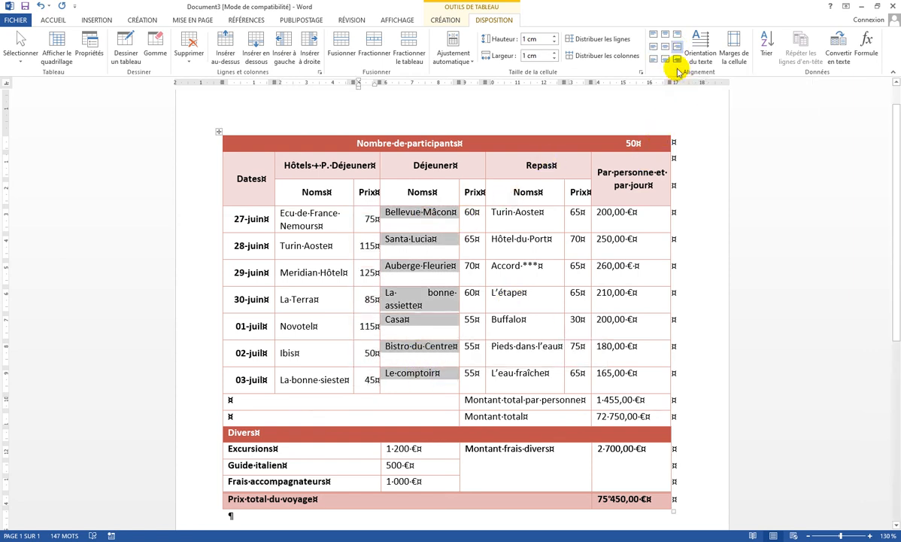
left_click(654, 47)
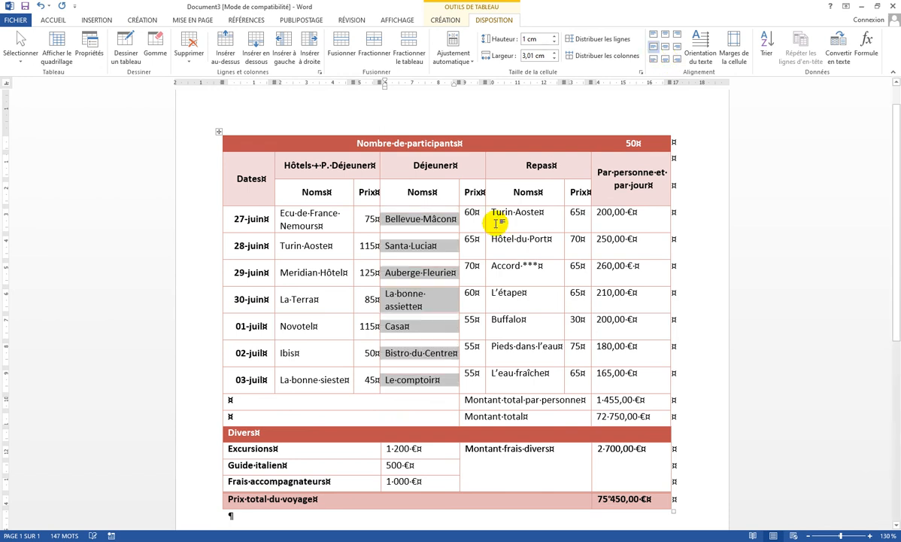
left_click_drag(496, 221, 514, 385)
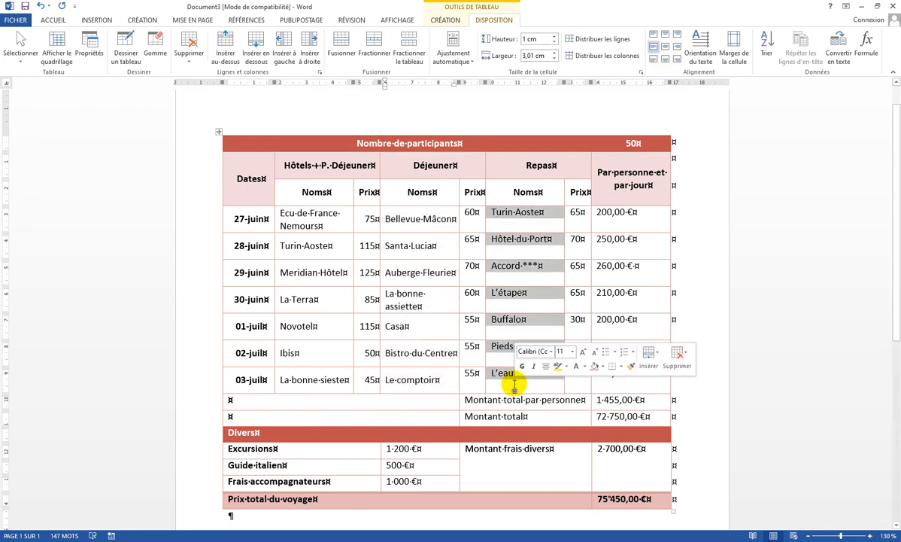
key("F4")
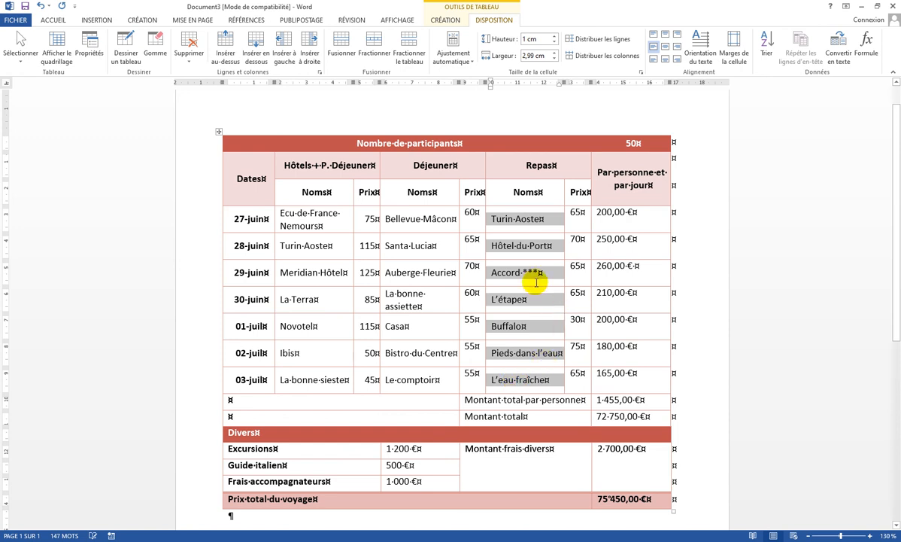
Step: Align the Déjeuner and Repas prices and the daily Par personne et par jour amounts right, vertically centred
left_click_drag(471, 213, 471, 373)
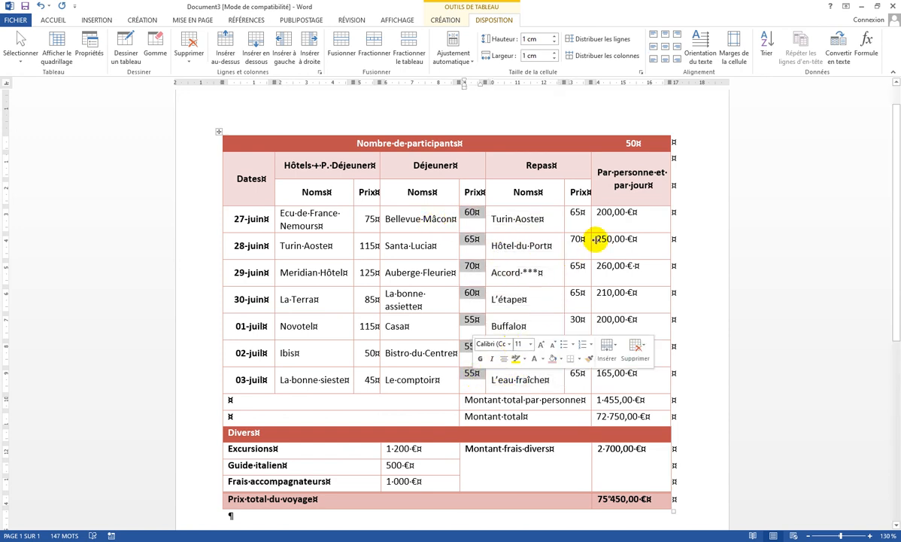
left_click(676, 50)
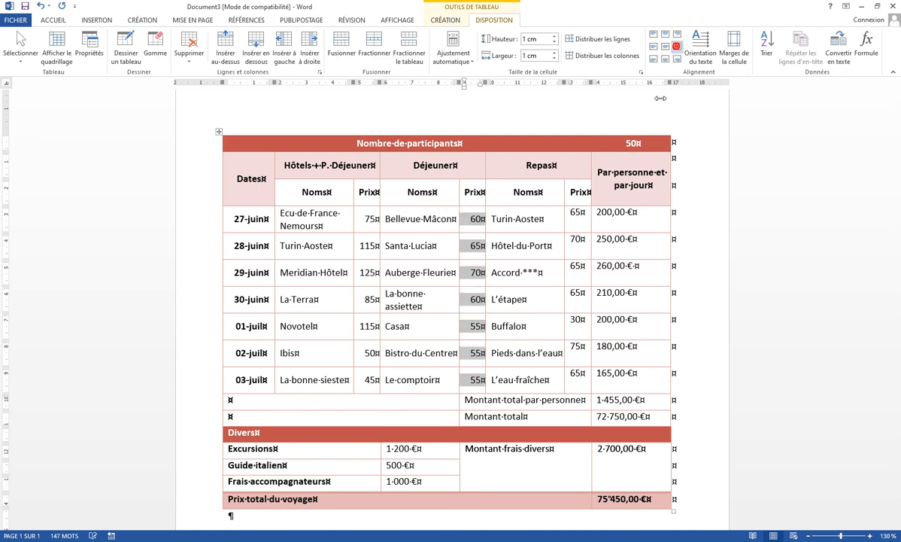
left_click_drag(577, 214, 569, 346)
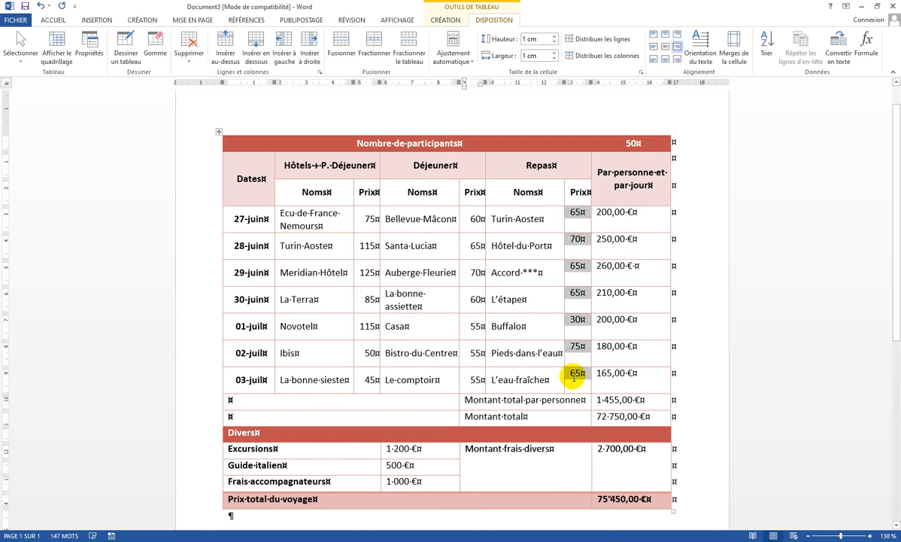
key("F4")
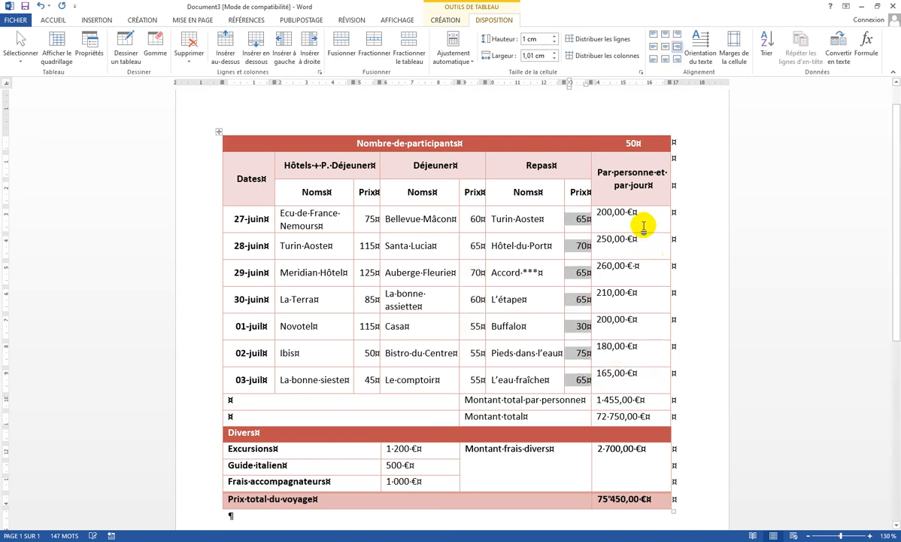
left_click_drag(640, 214, 646, 376)
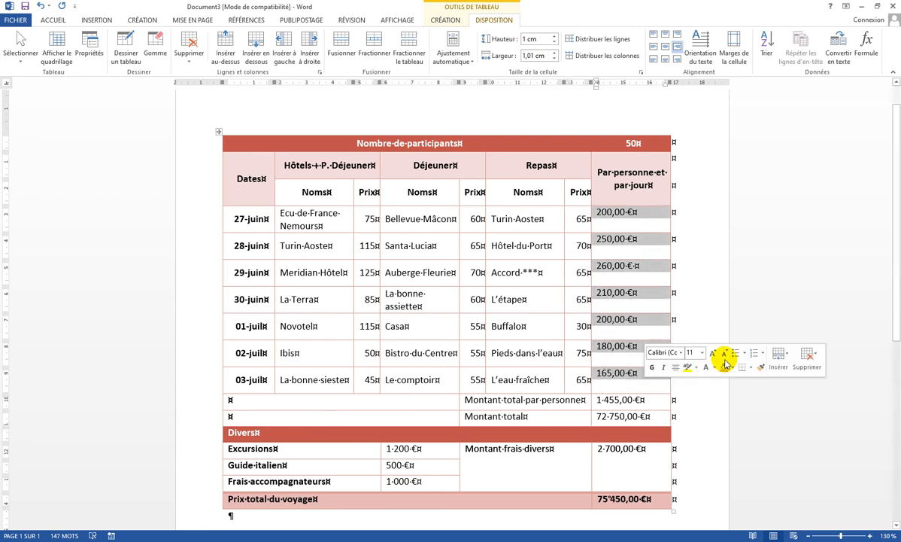
key("F4")
left_click(627, 275)
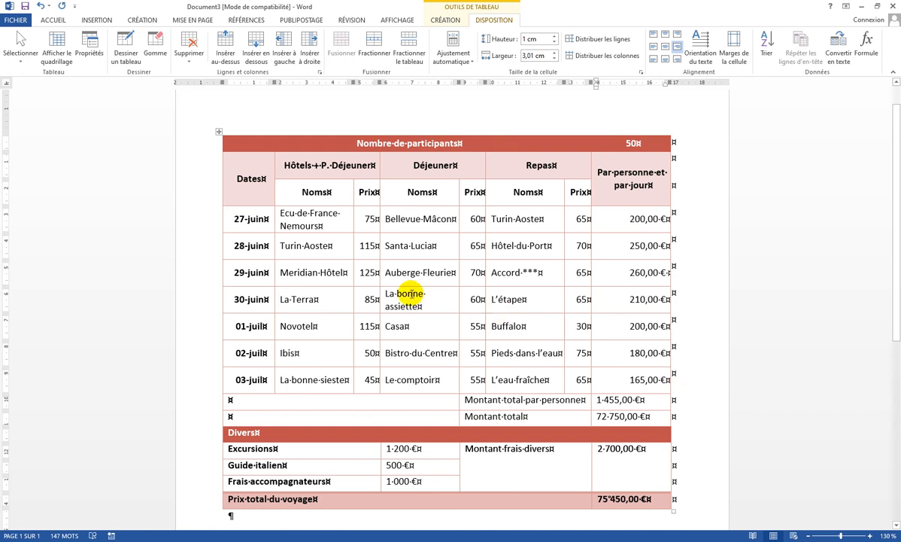
Step: Set the height of the Montant total par personne and Montant total rows to 0,8 cm
scroll(392, 316, "down", 2)
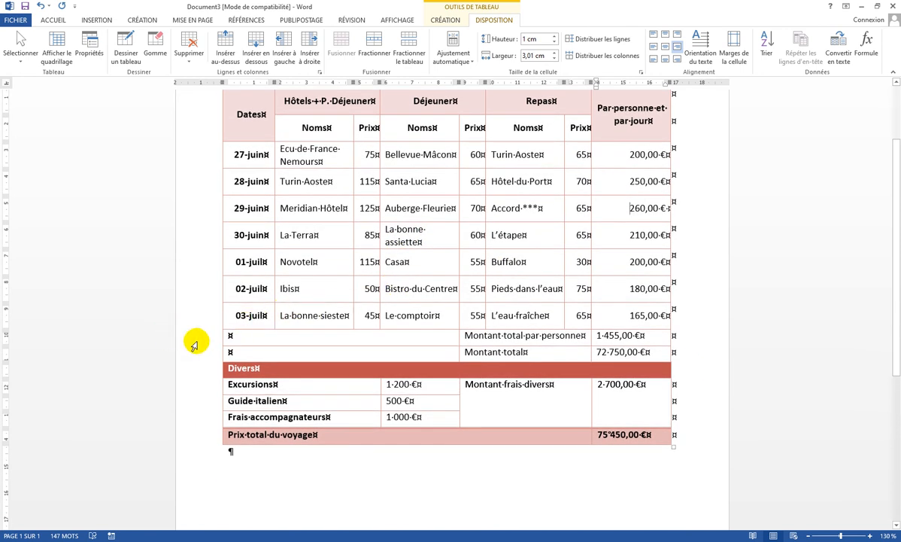
left_click_drag(194, 340, 193, 356)
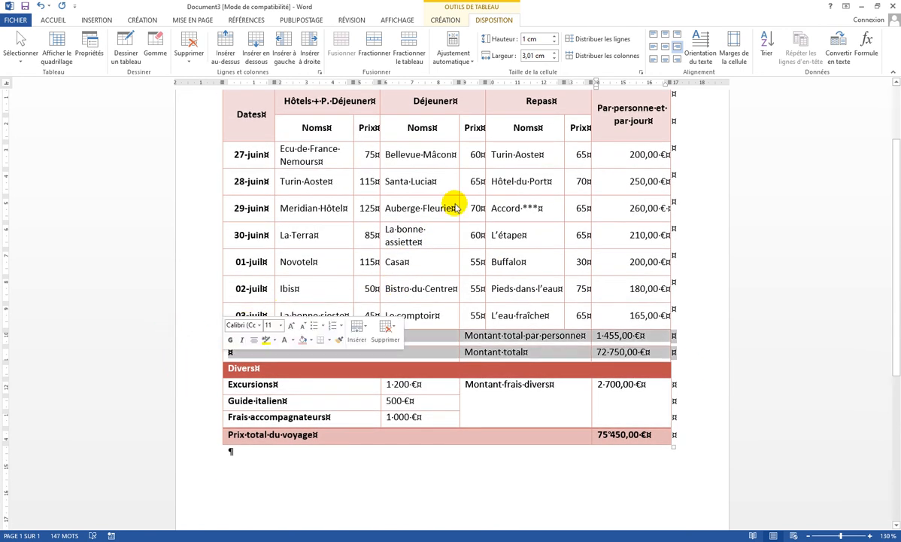
left_click(555, 38)
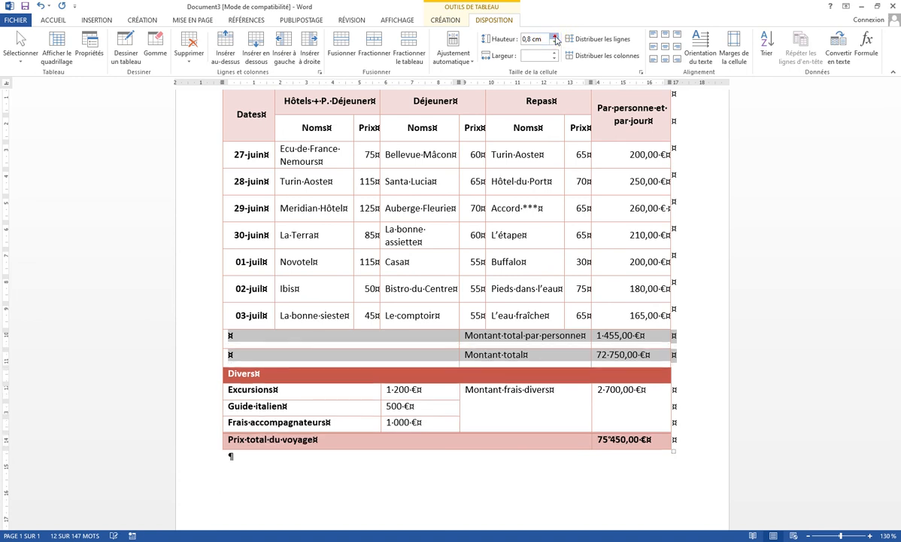
left_click(555, 38)
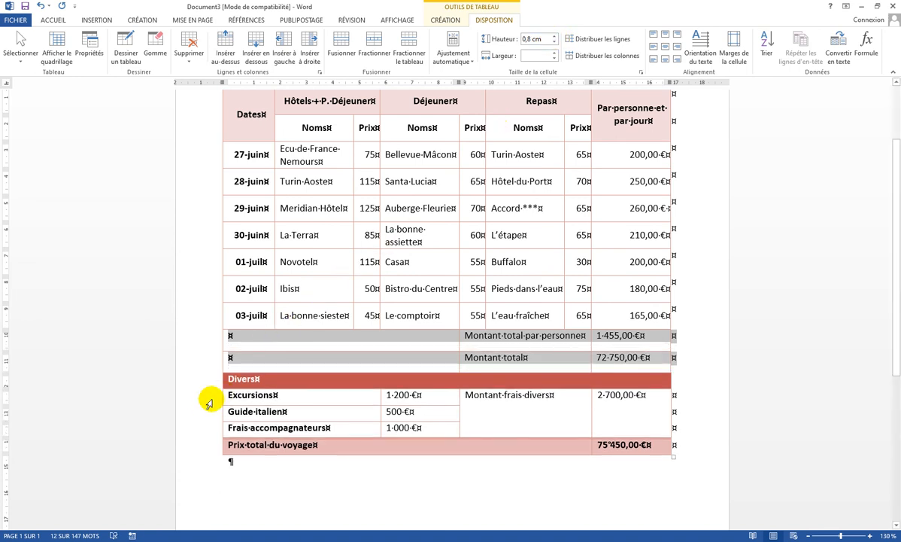
Step: Set the height of the Excursions, Guide italien and Frais accompagnateurs rows to 0,8 cm
left_click_drag(195, 394, 206, 435)
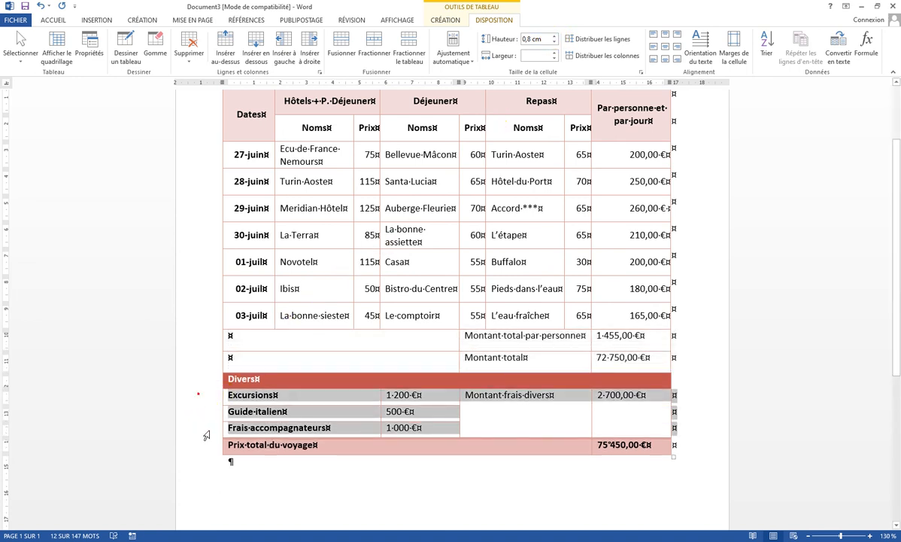
left_click(554, 37)
left_click(555, 37)
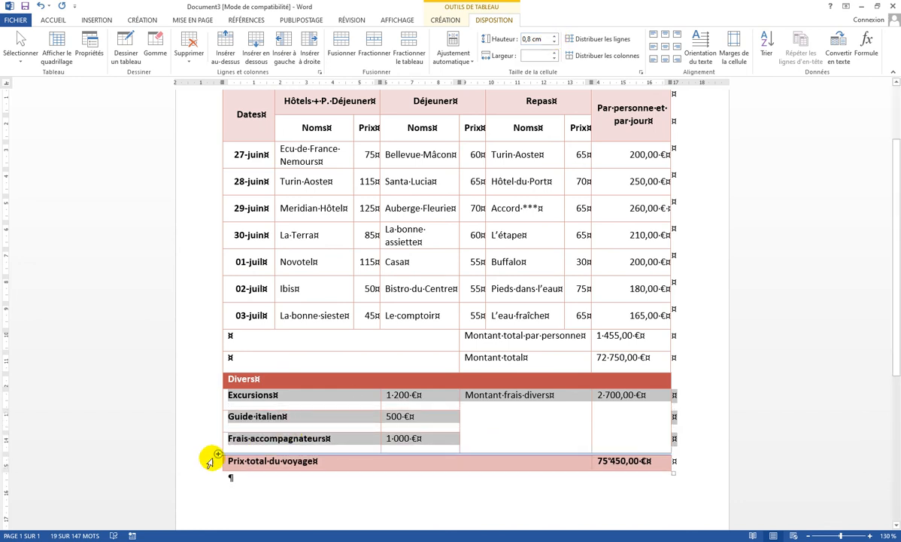
Step: Set the height of the Prix total du voyage row to 1 cm
left_click(200, 461)
left_click(554, 38)
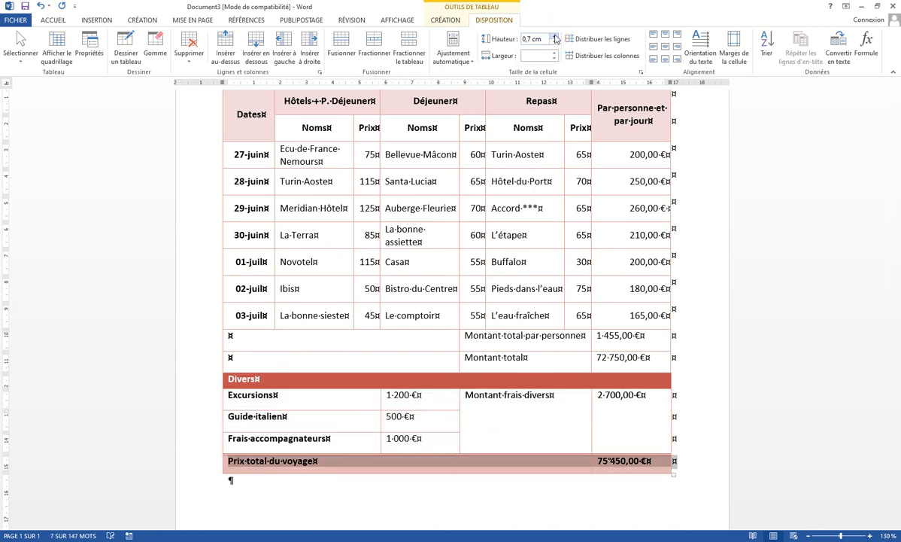
left_click(554, 37)
left_click(554, 37)
left_click(555, 37)
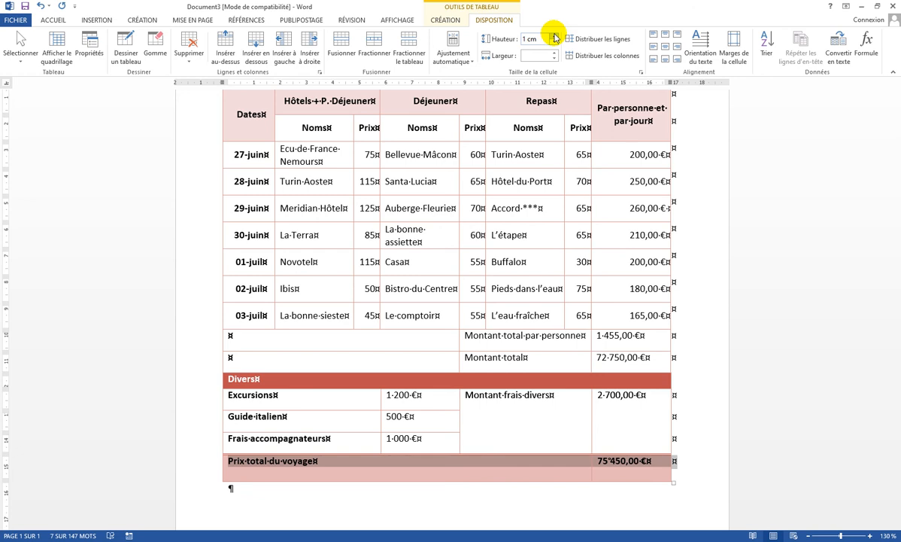
Step: Align the Montant total par personne and Montant total labels left and their amounts right, all vertically centred
left_click_drag(519, 332, 584, 364)
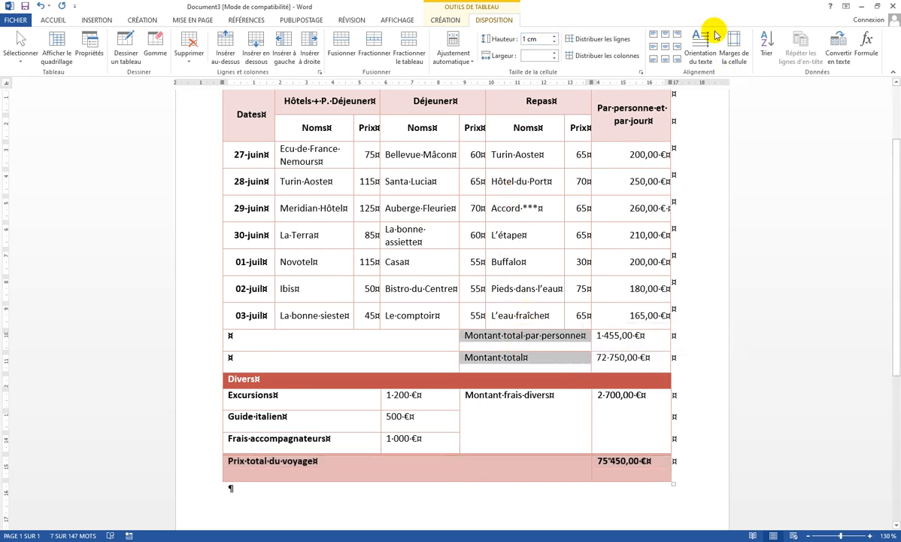
left_click(654, 47)
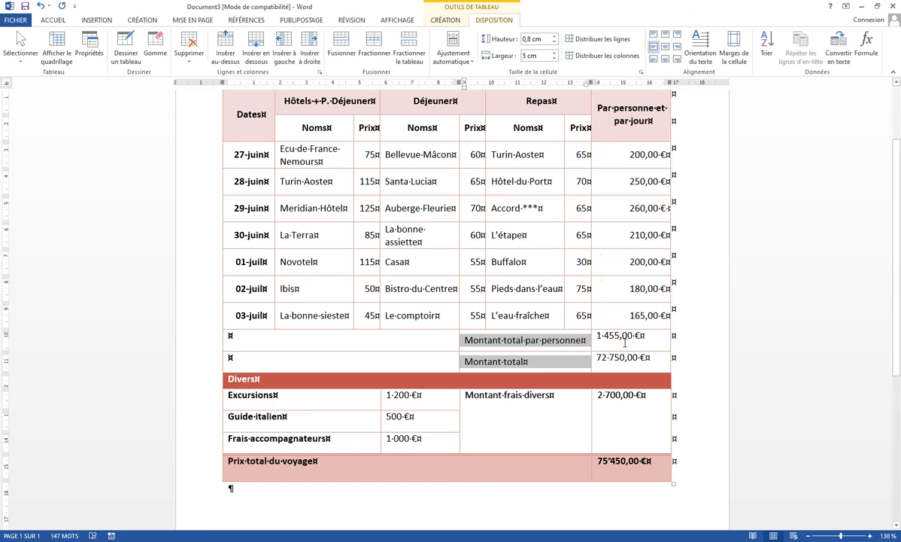
left_click_drag(613, 335, 634, 360)
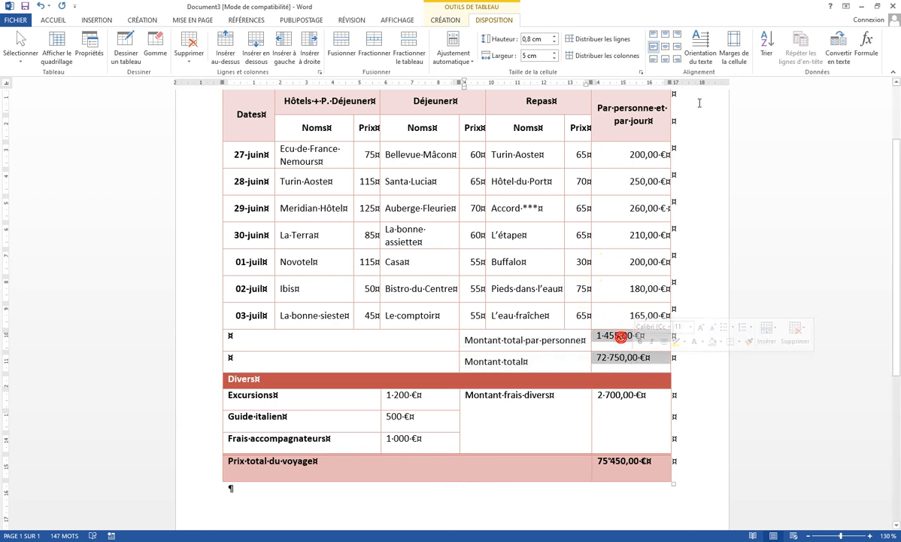
left_click(676, 48)
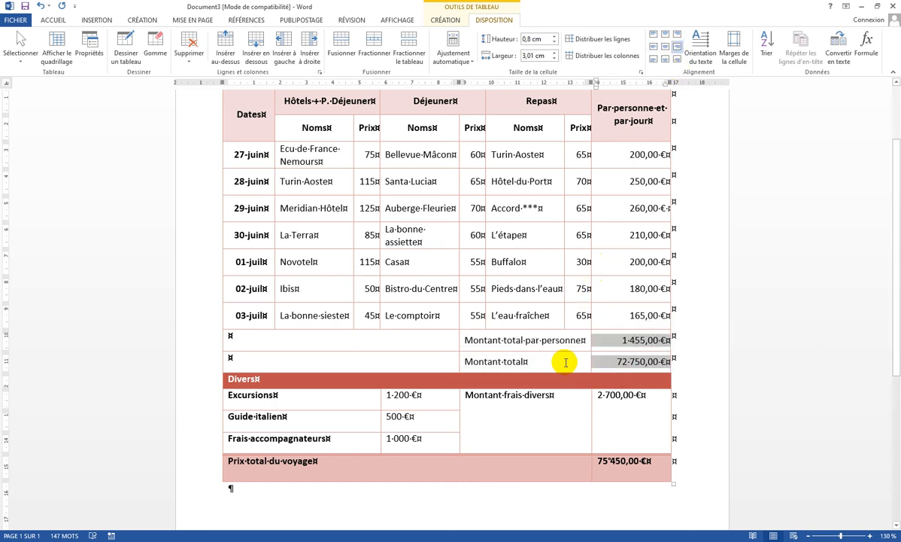
left_click_drag(542, 360, 507, 340)
left_click_drag(623, 340, 634, 354)
Step: Centre the Divers heading in its cell, and align the Excursions, Guide italien and Frais accompagnateurs labels left with vertical centring
left_click(352, 380)
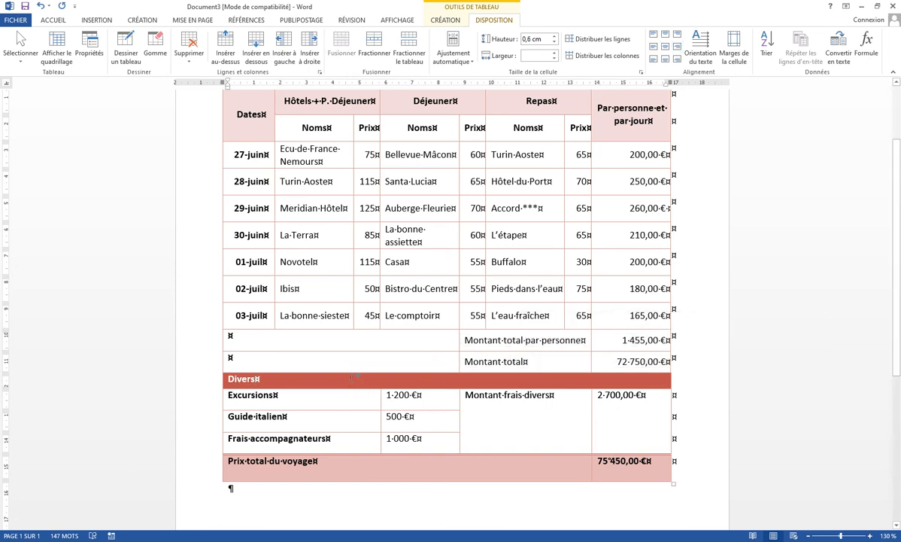
left_click(666, 46)
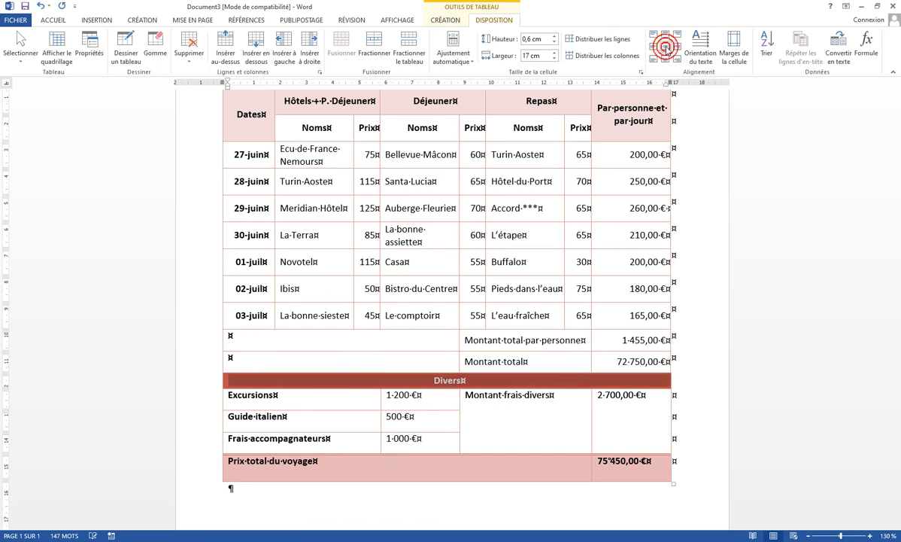
left_click_drag(341, 400, 341, 436)
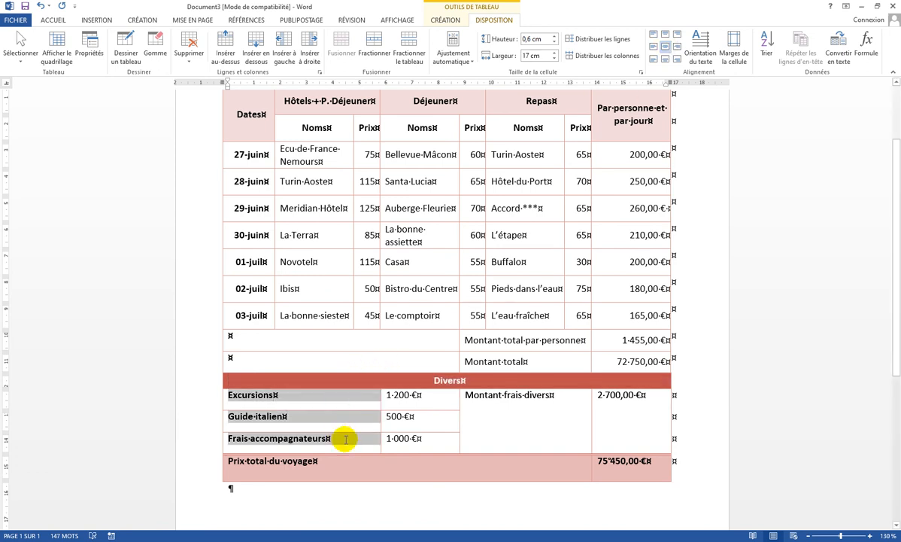
left_click(655, 47)
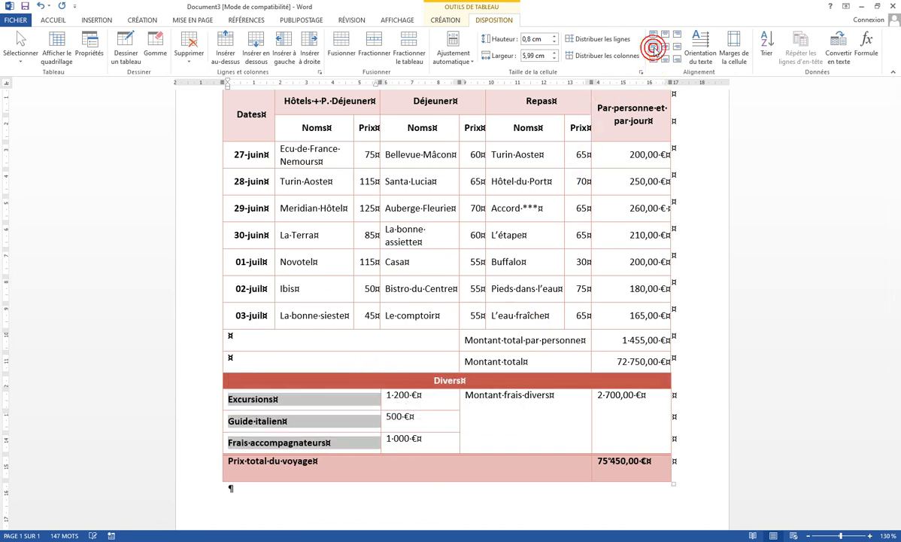
Step: Align the Excursions, Guide italien and Frais accompagnateurs amounts right with vertical centring
left_click_drag(441, 403, 452, 438)
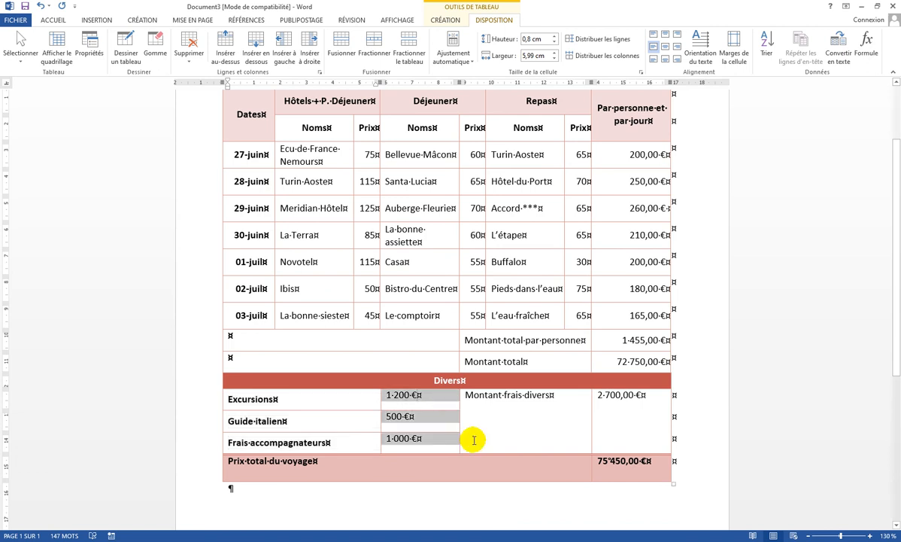
left_click(345, 401)
left_click_drag(342, 399, 346, 444)
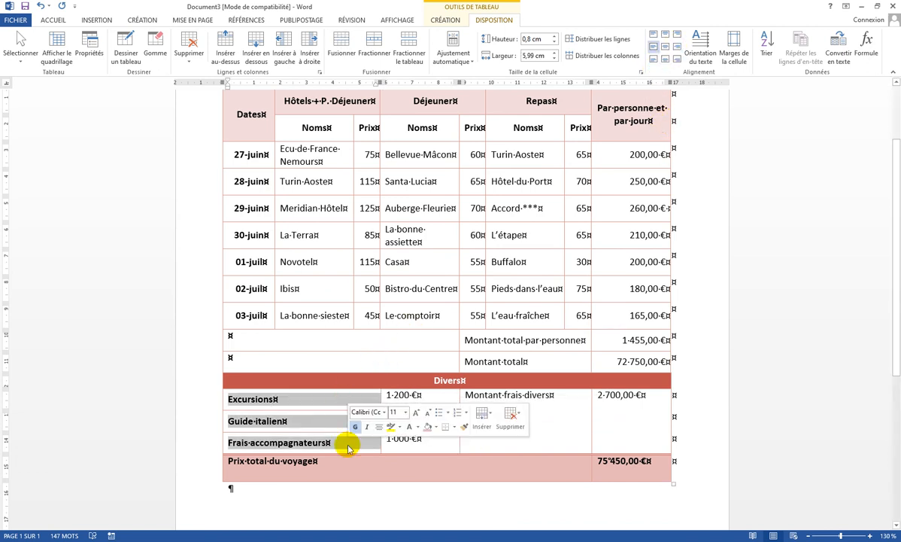
left_click_drag(425, 410, 422, 440)
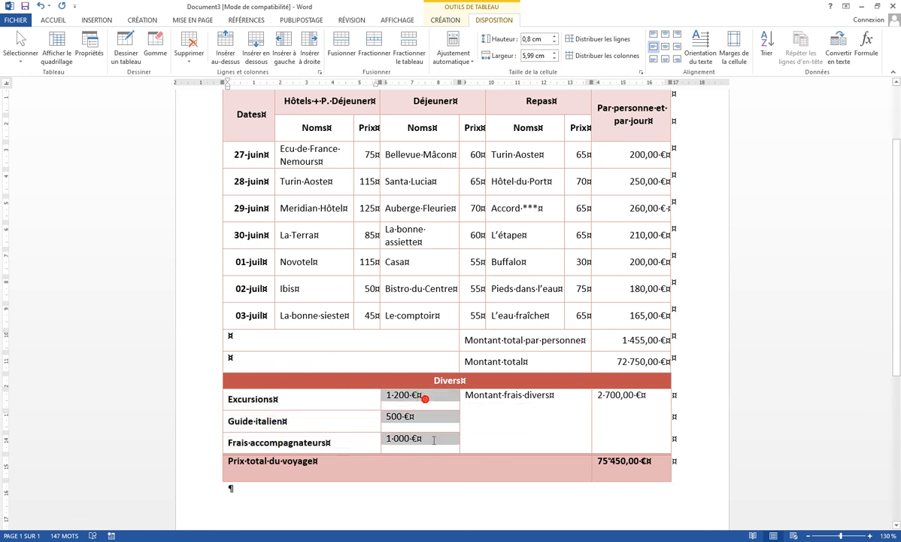
left_click(677, 48)
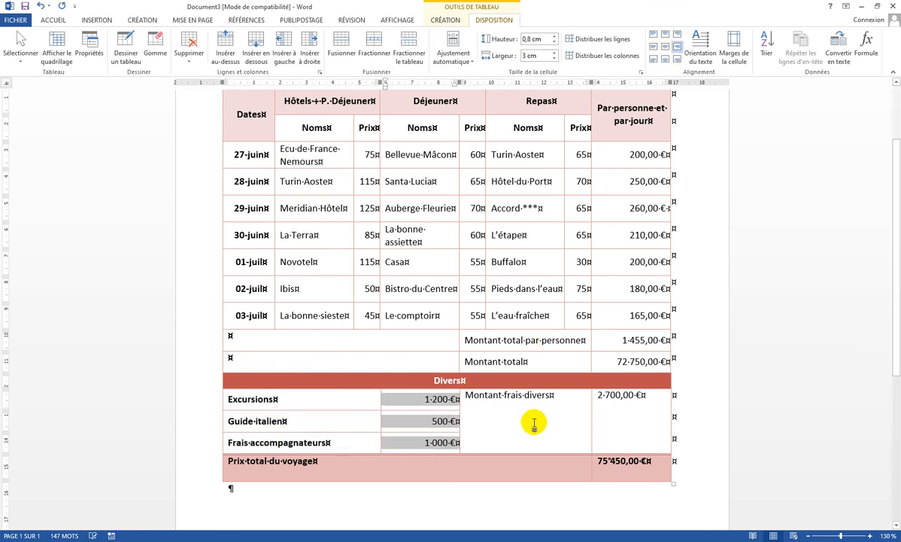
Step: Align the Montant frais divers label left and its amount right, both vertically centred in their cells
left_click(530, 425)
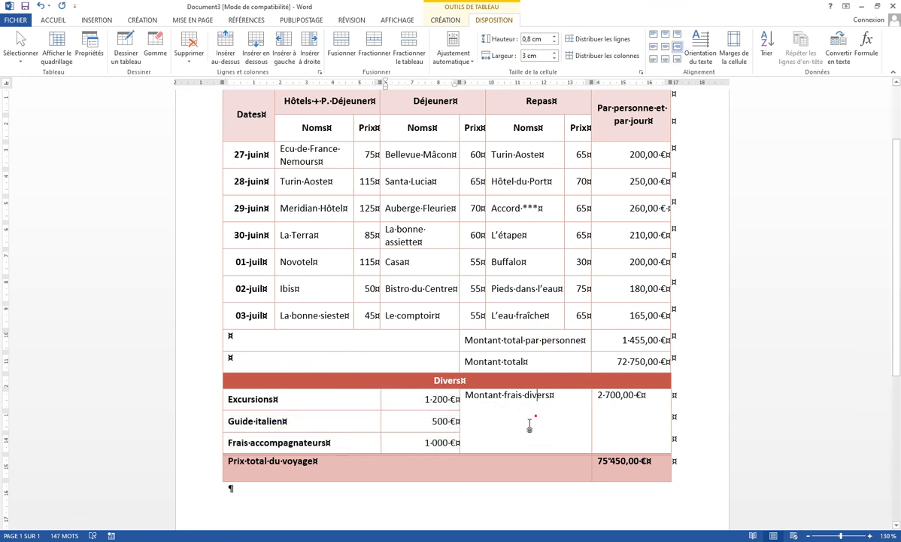
left_click(656, 49)
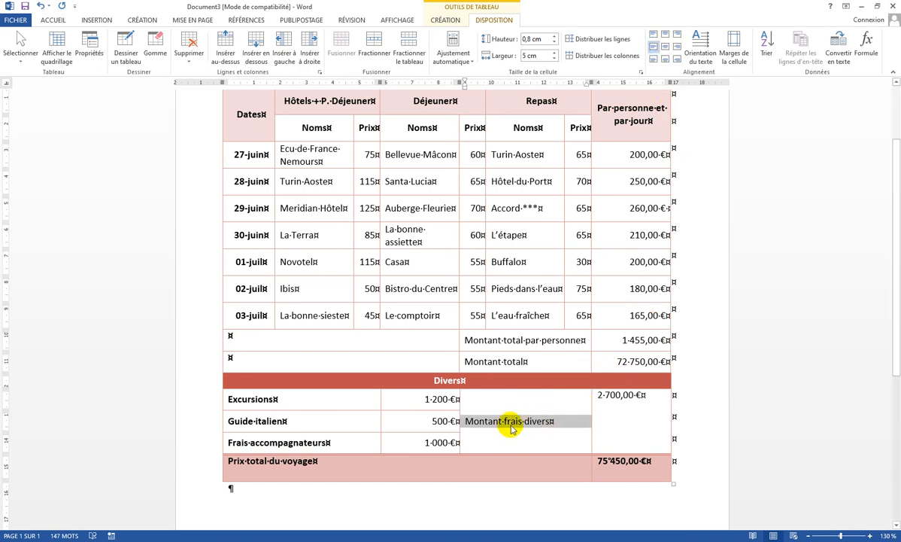
left_click(614, 398)
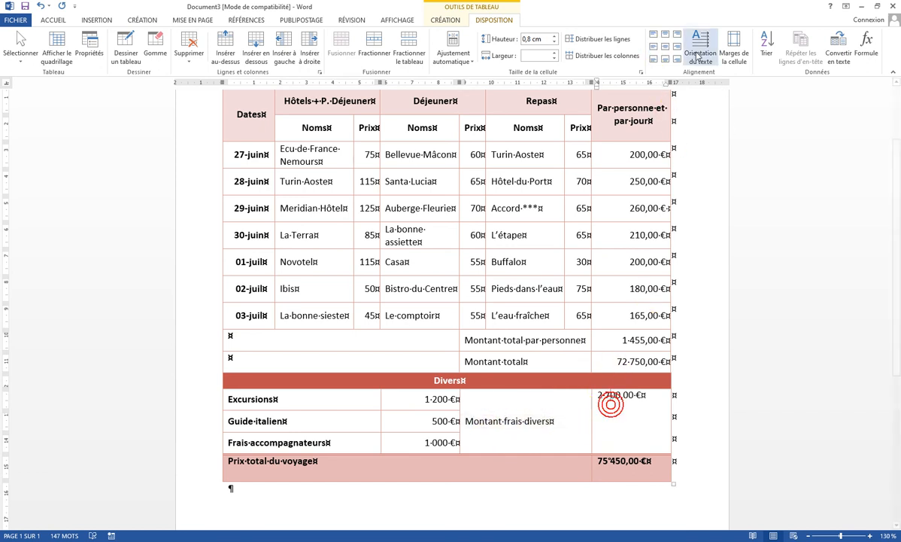
left_click(677, 46)
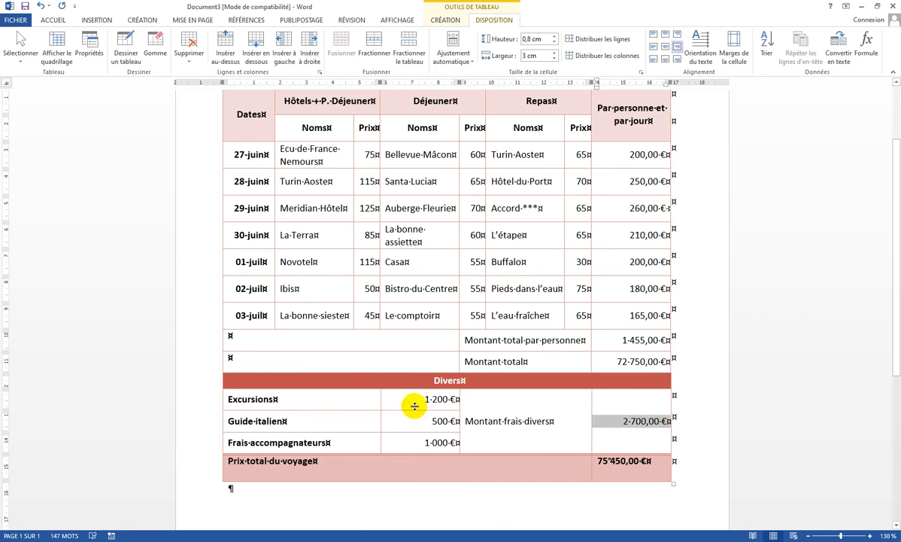
Step: Align the Prix total du voyage label and its amount right, both vertically centred in their cells
left_click(375, 466)
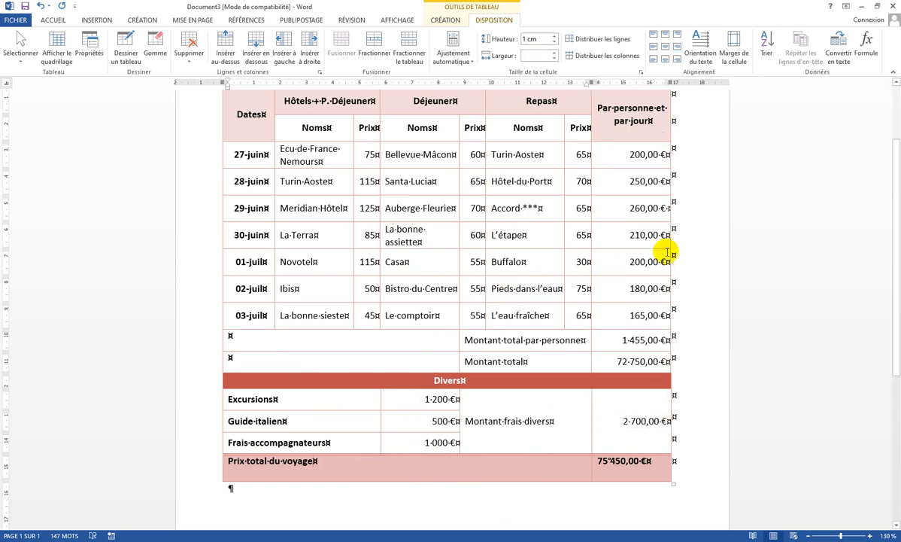
left_click(677, 46)
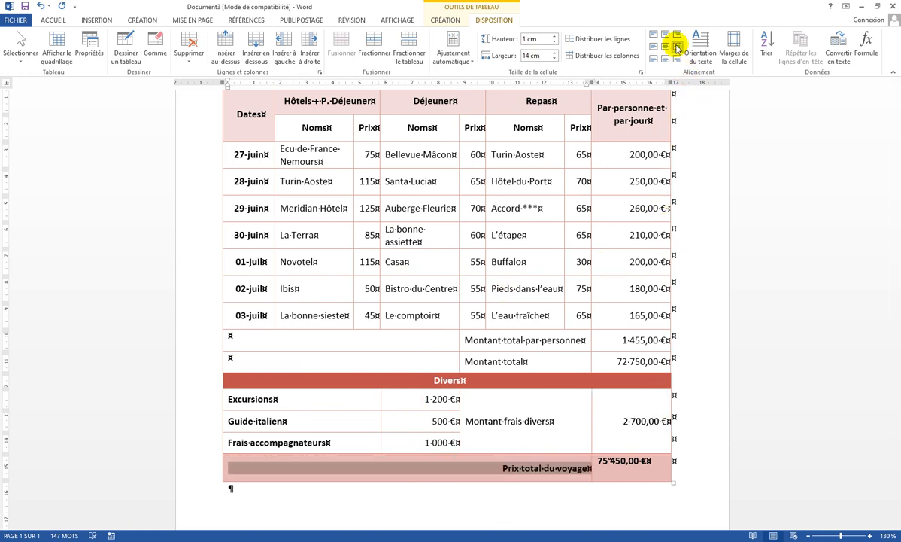
left_click(621, 471)
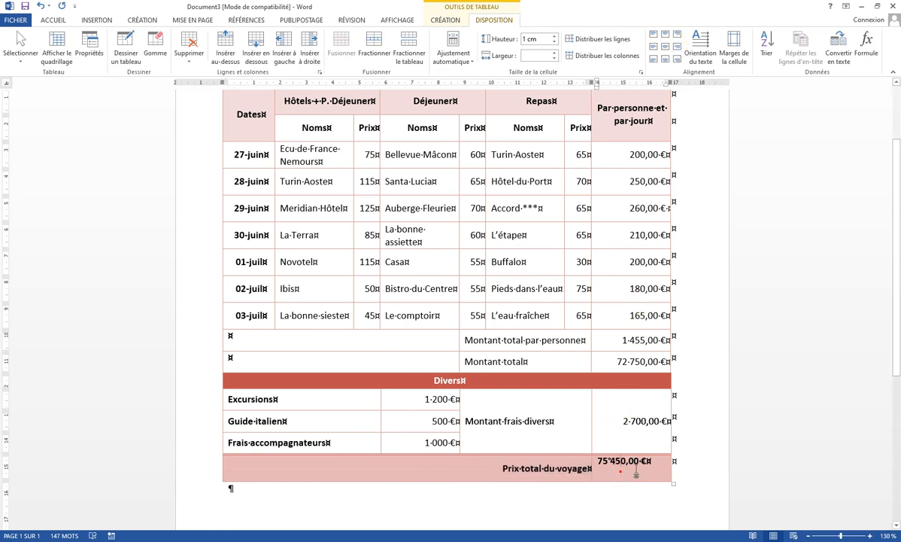
left_click(677, 47)
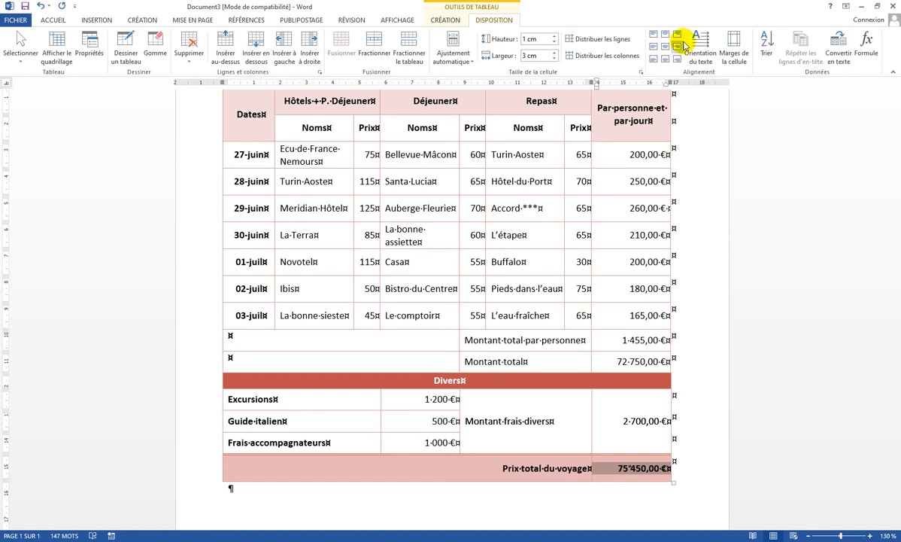
Step: Make the daily Par personne et par jour amounts and the Montant total par personne, Montant total and Montant frais divers amounts bold
scroll(647, 322, "up", 2)
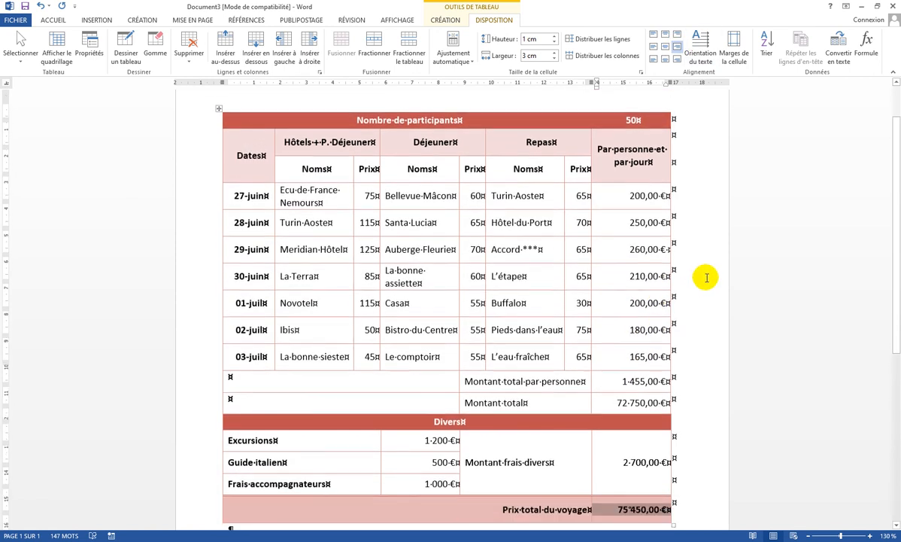
scroll(707, 277, "down", 1)
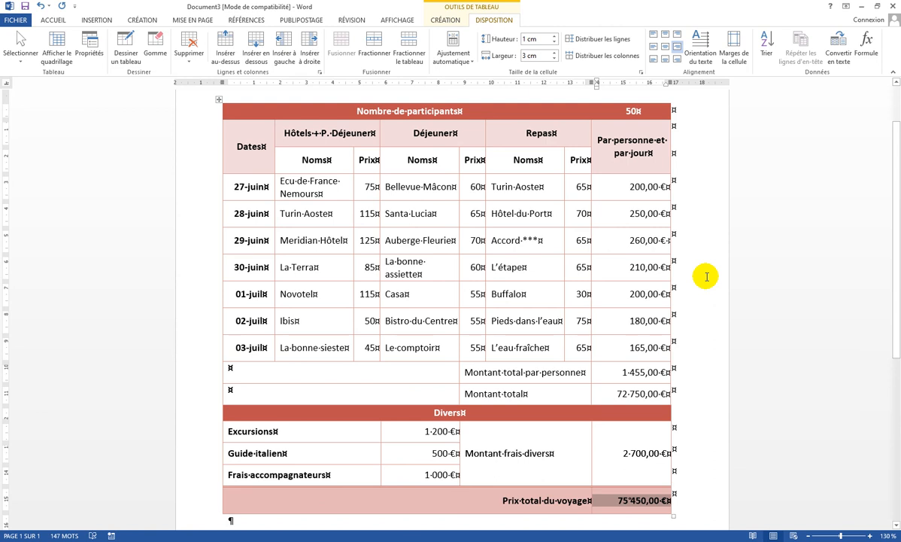
left_click_drag(479, 372, 484, 371)
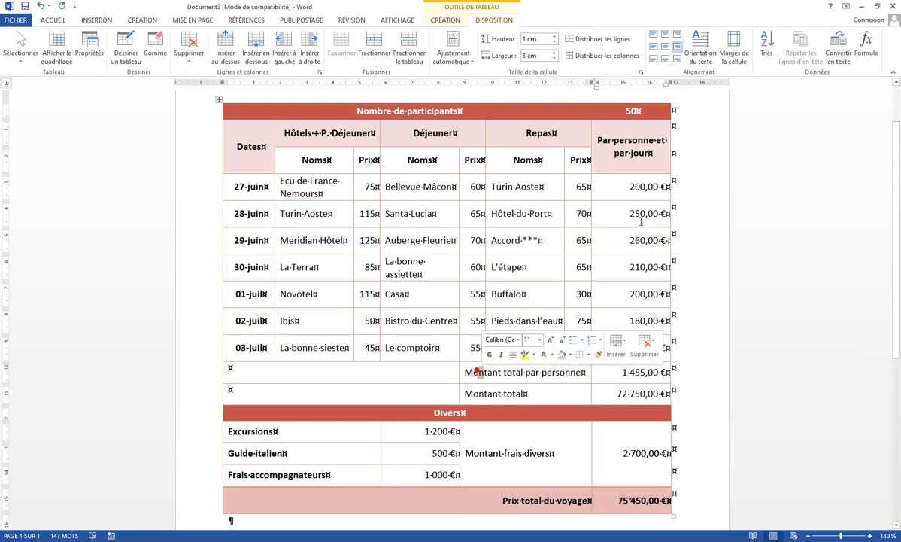
left_click_drag(626, 186, 614, 317)
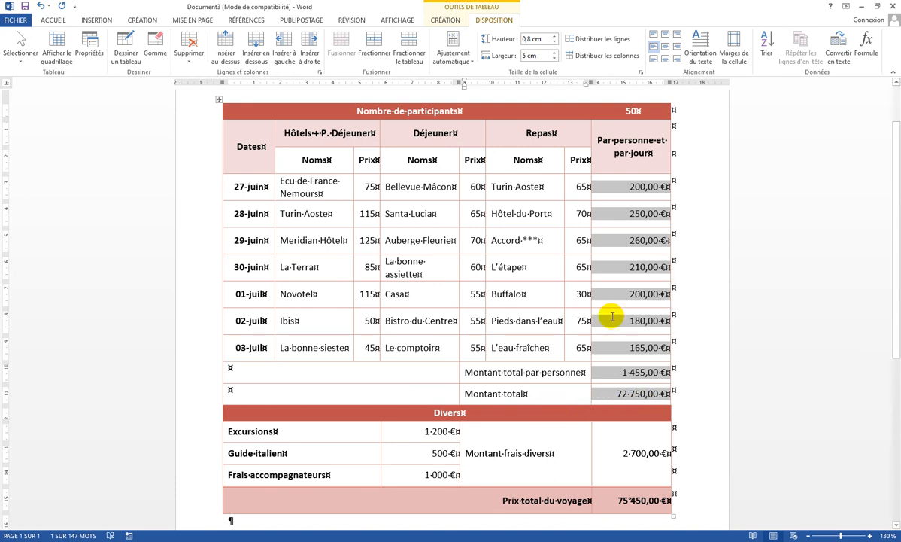
left_click(54, 20)
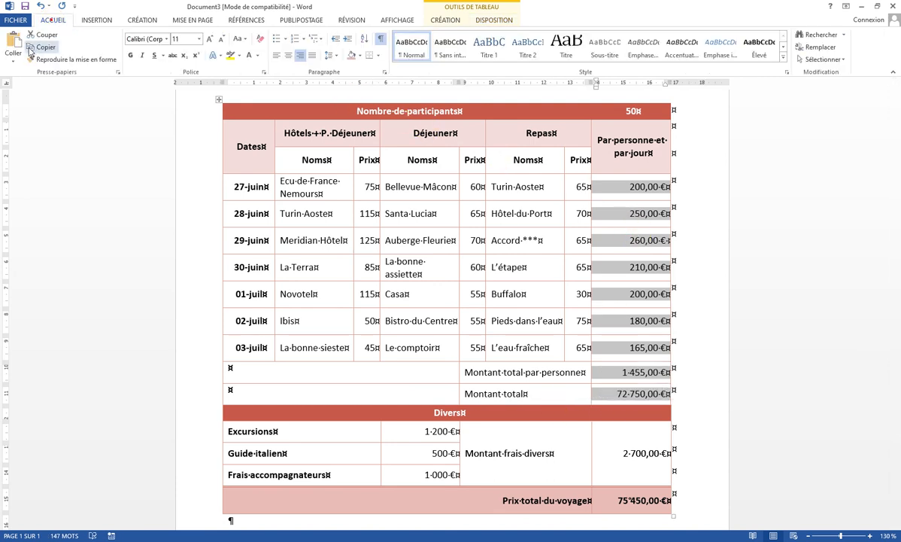
left_click(127, 55)
left_click(641, 448)
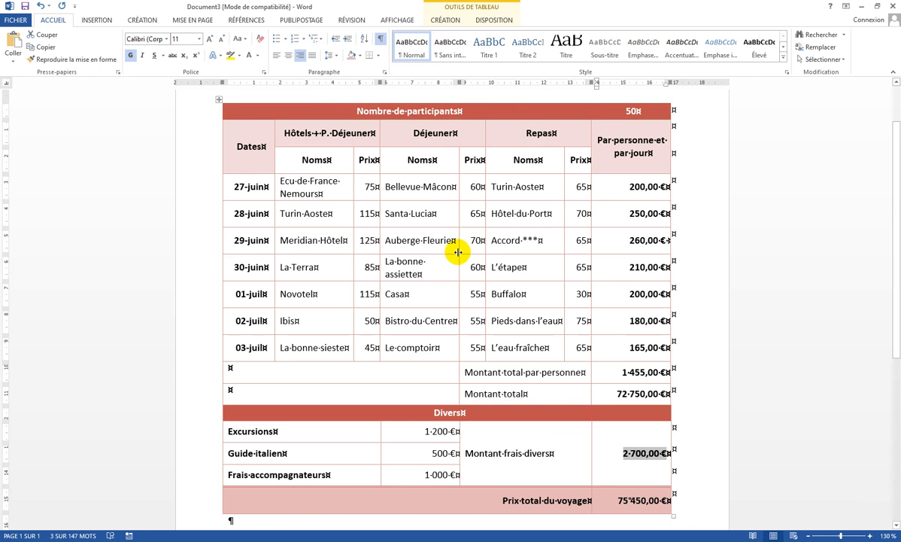
Step: Hide the formatting marks in the document and deselect the Montant frais divers amount
left_click(380, 39)
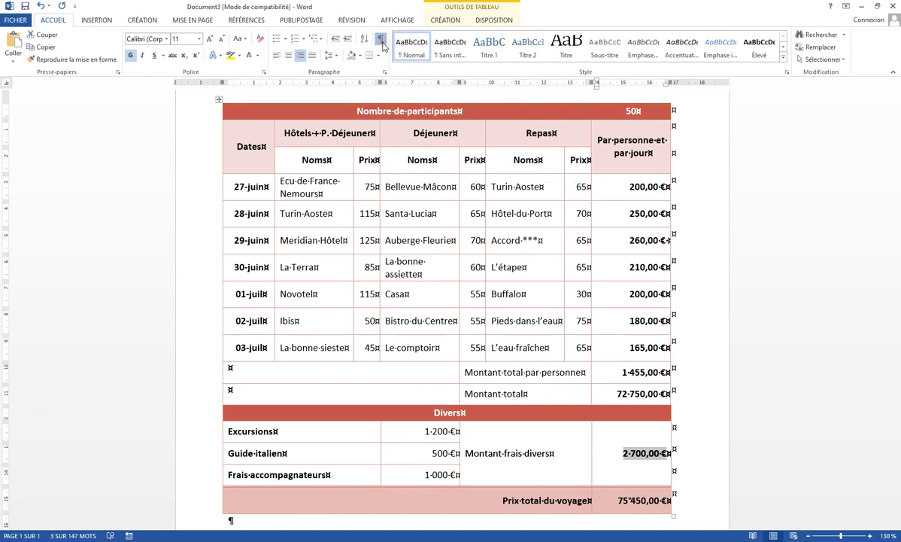
left_click(627, 240)
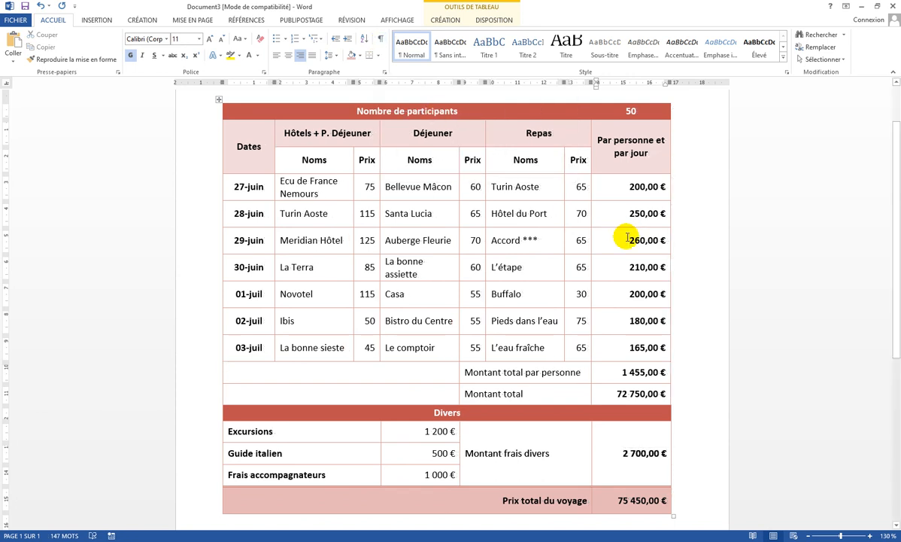